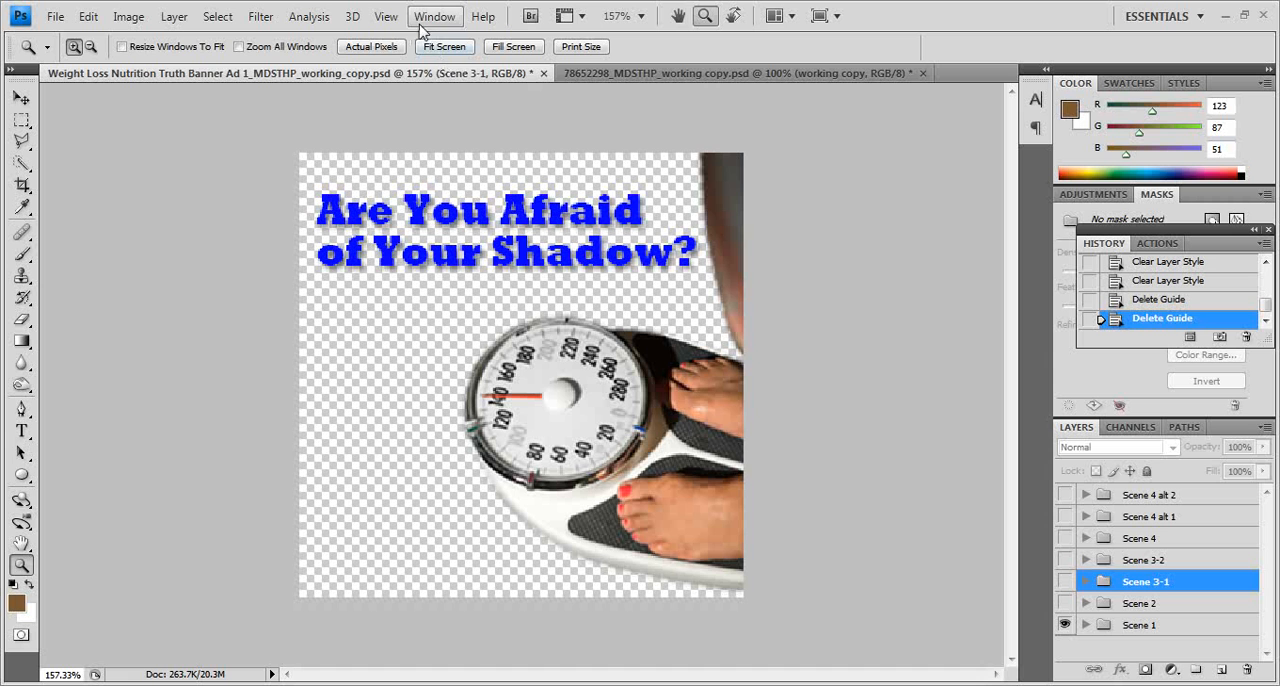
Step: Preview the banner ad's frame animation, stop it at frame 2, and view the published banner on its web page in the browser
click(432, 17)
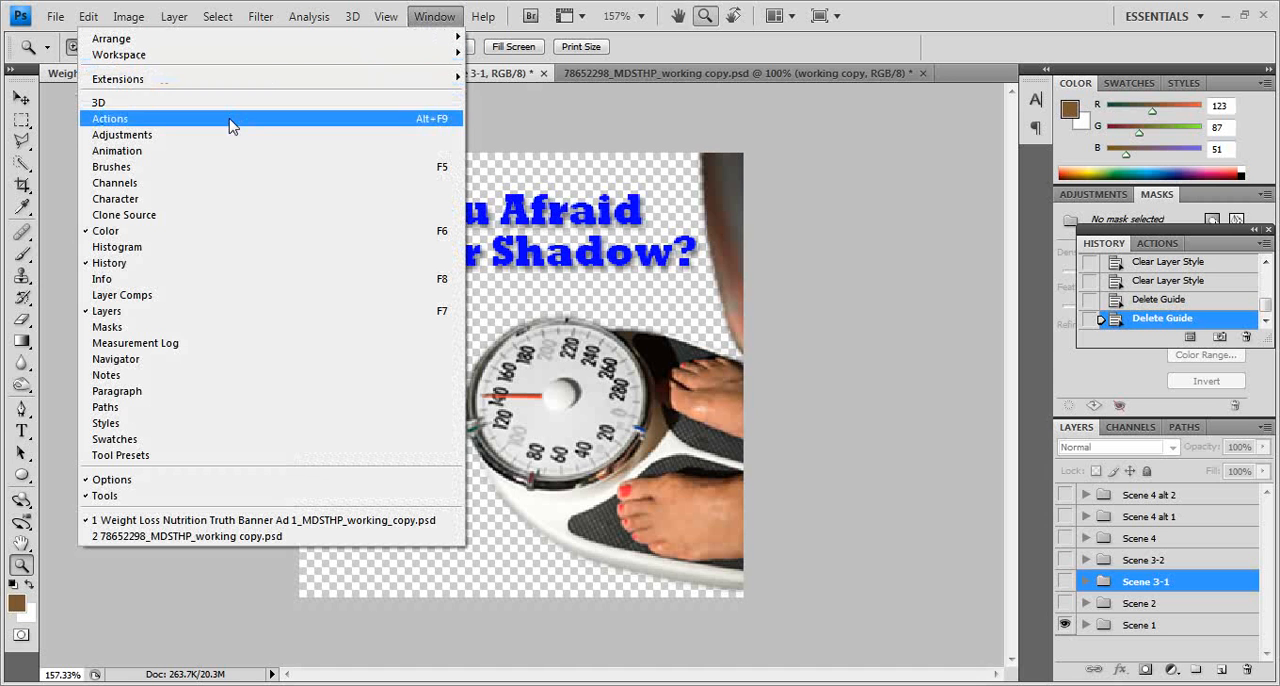
click(170, 151)
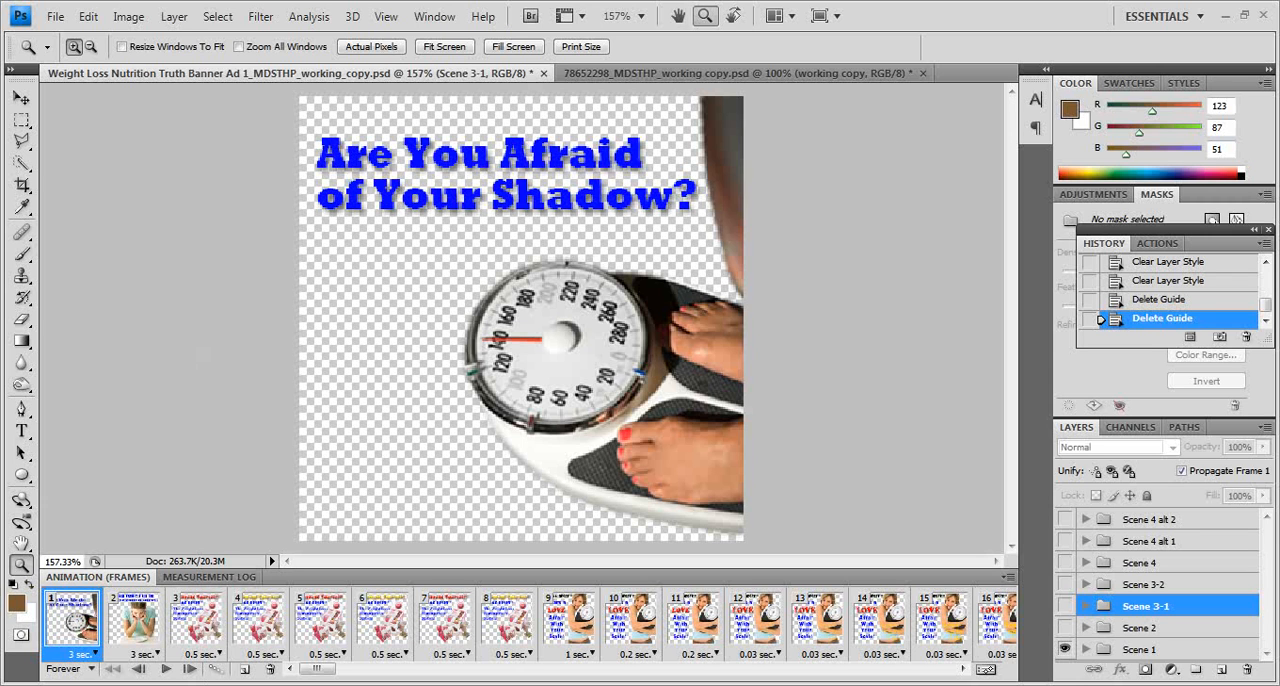
click(166, 670)
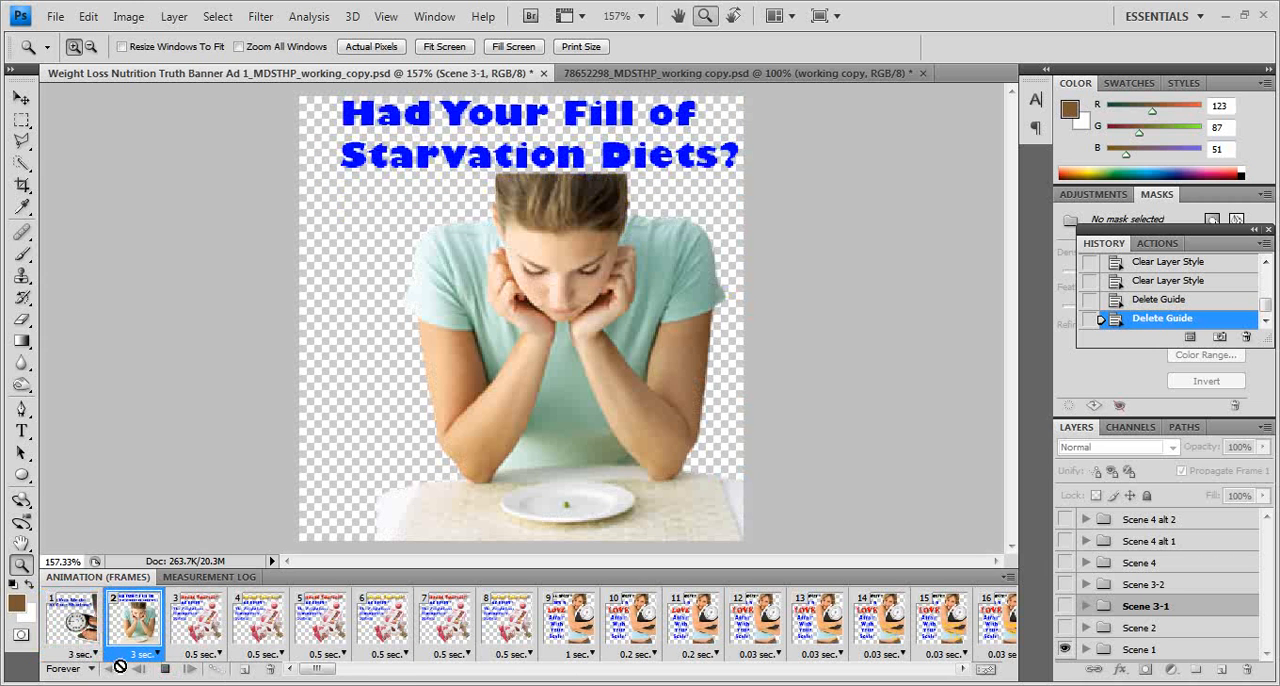
click(165, 668)
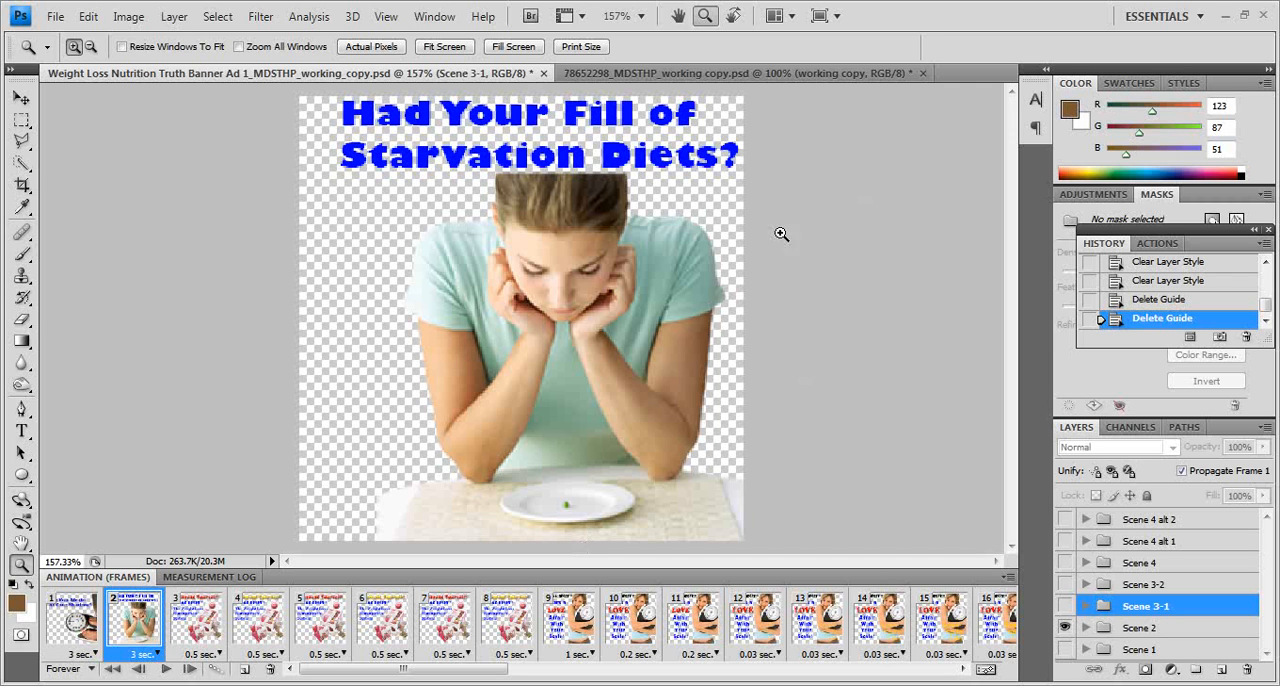
key(alt+Tab)
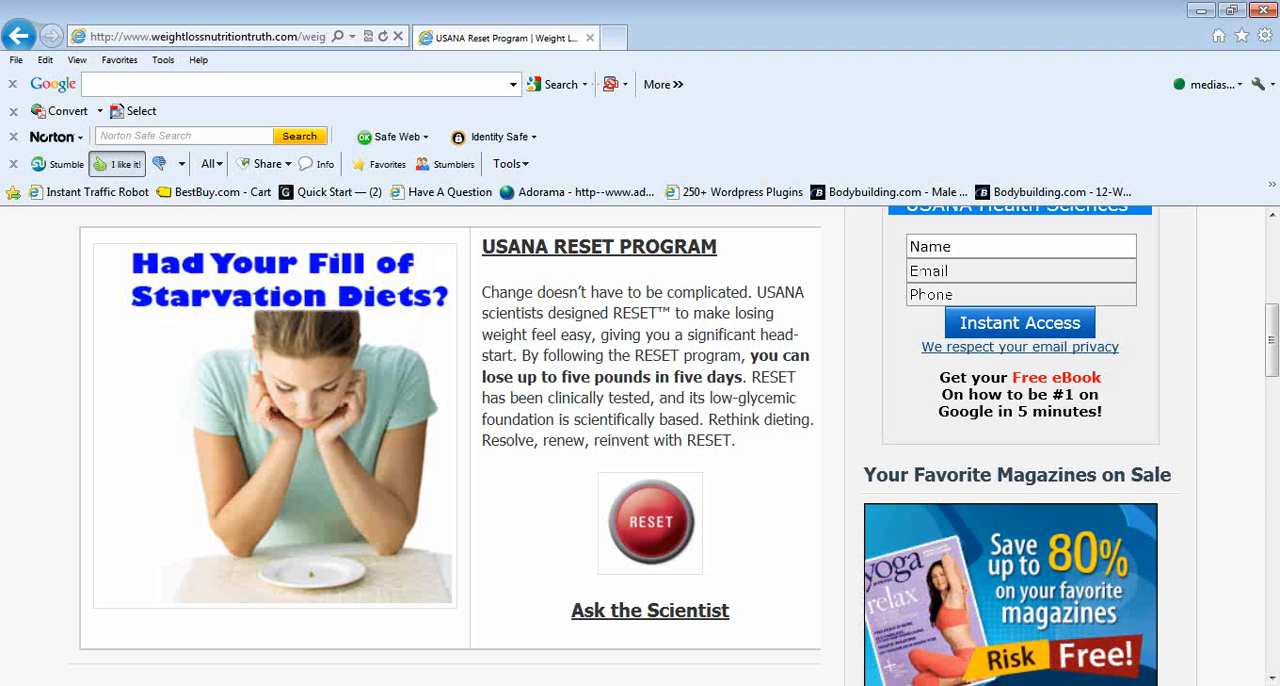
click(366, 684)
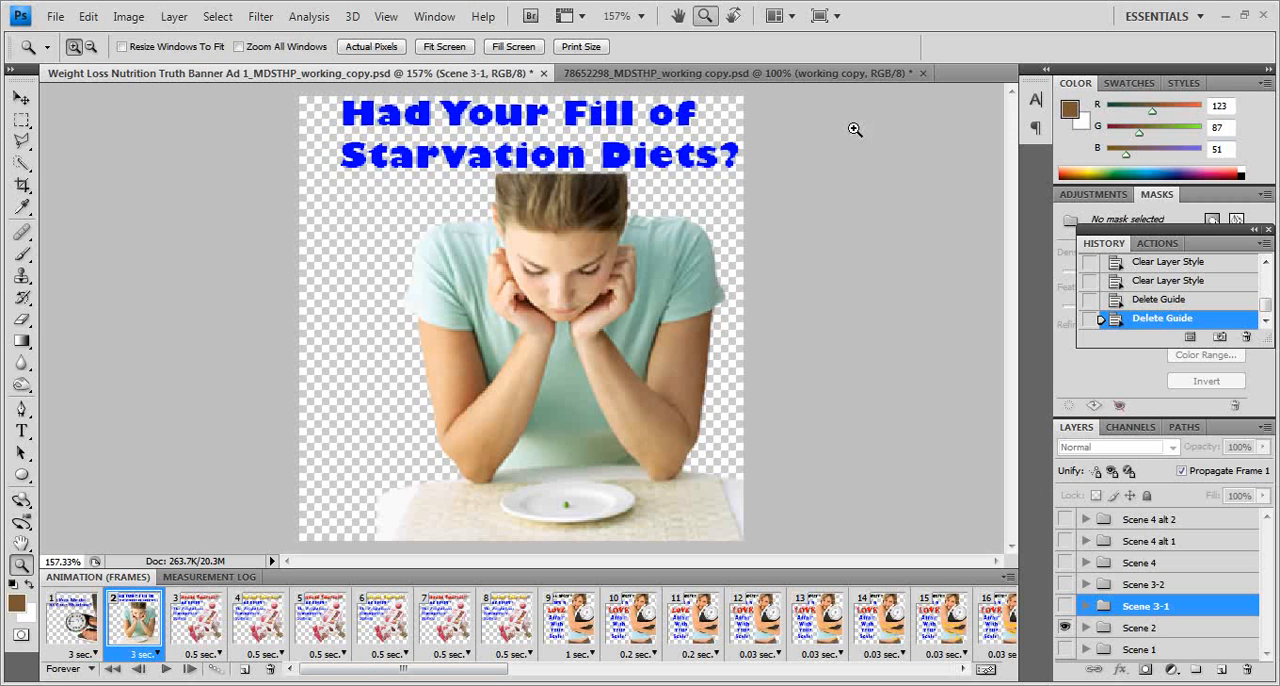
Step: Switch to the 78652298_MDSTHP_working copy.psd document and hide the animation timeline
click(803, 80)
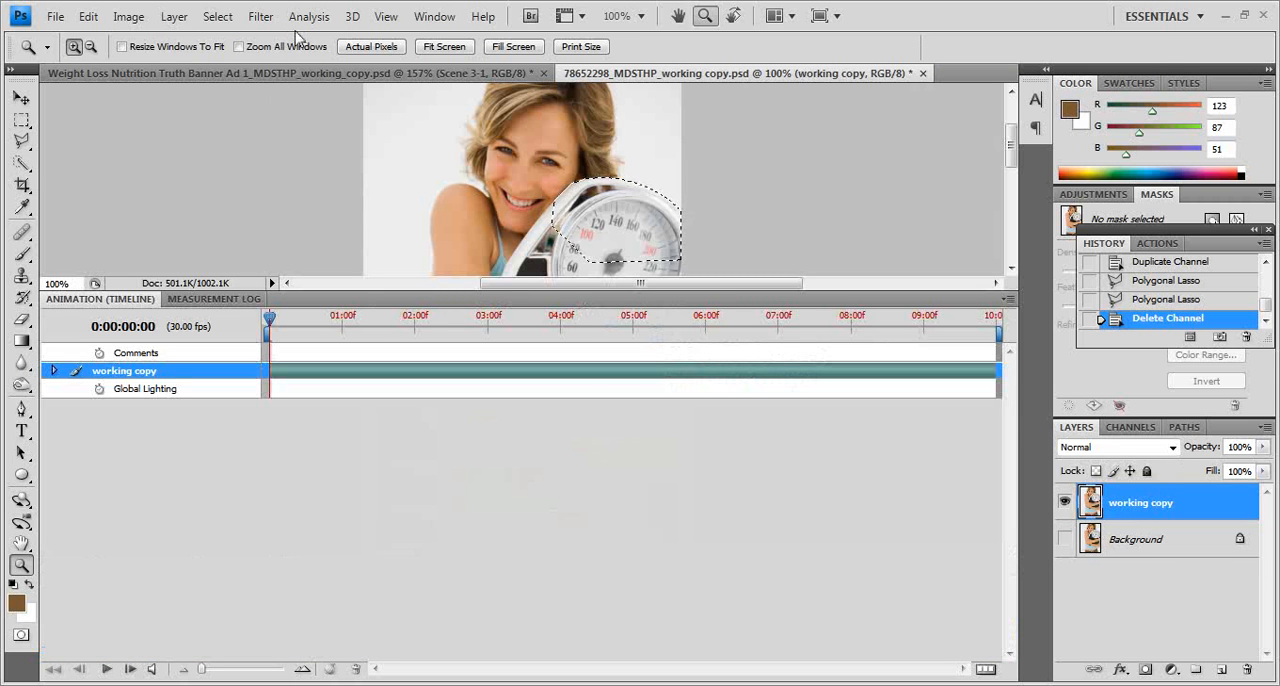
click(436, 17)
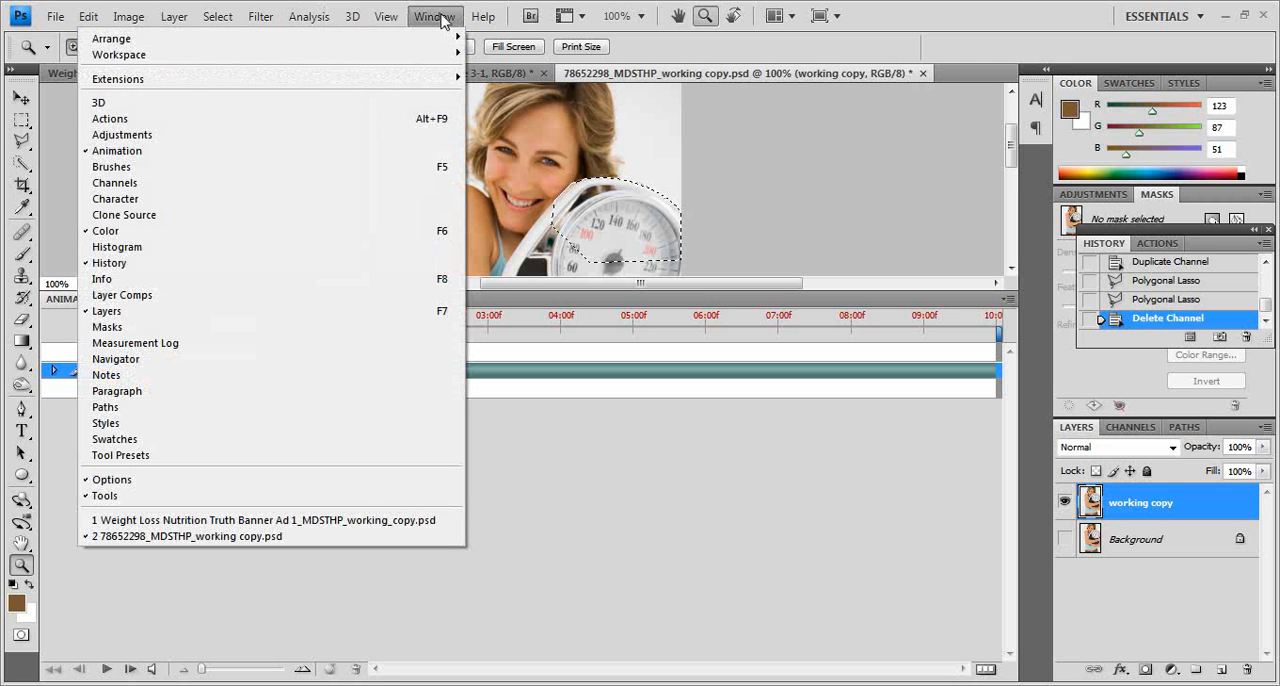
click(160, 153)
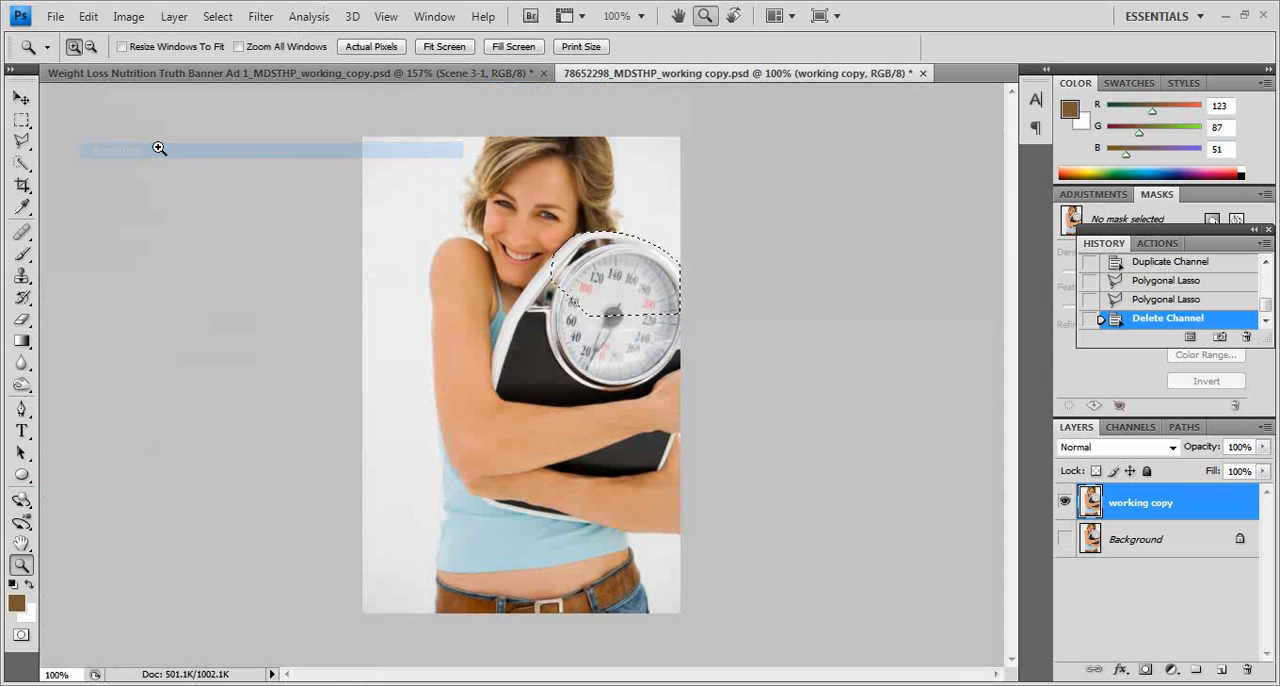
Step: Clear the existing selection on the scale and duplicate the Blue channel
key(ctrl+d)
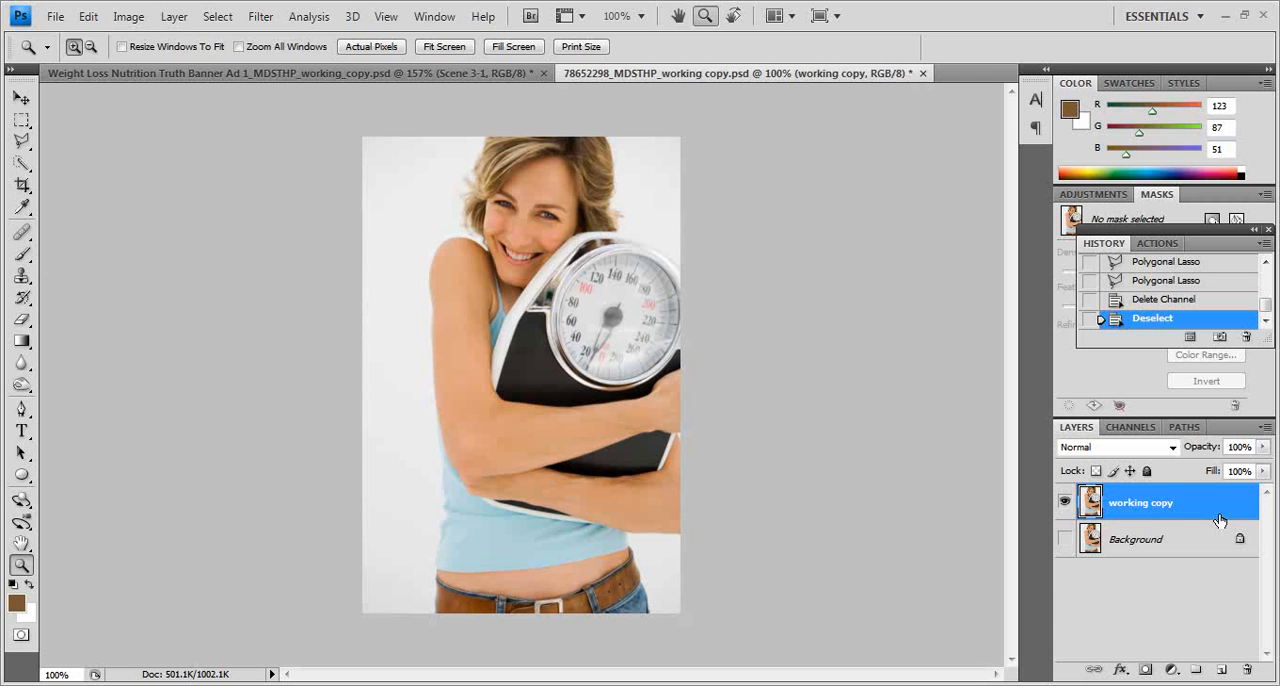
click(1134, 430)
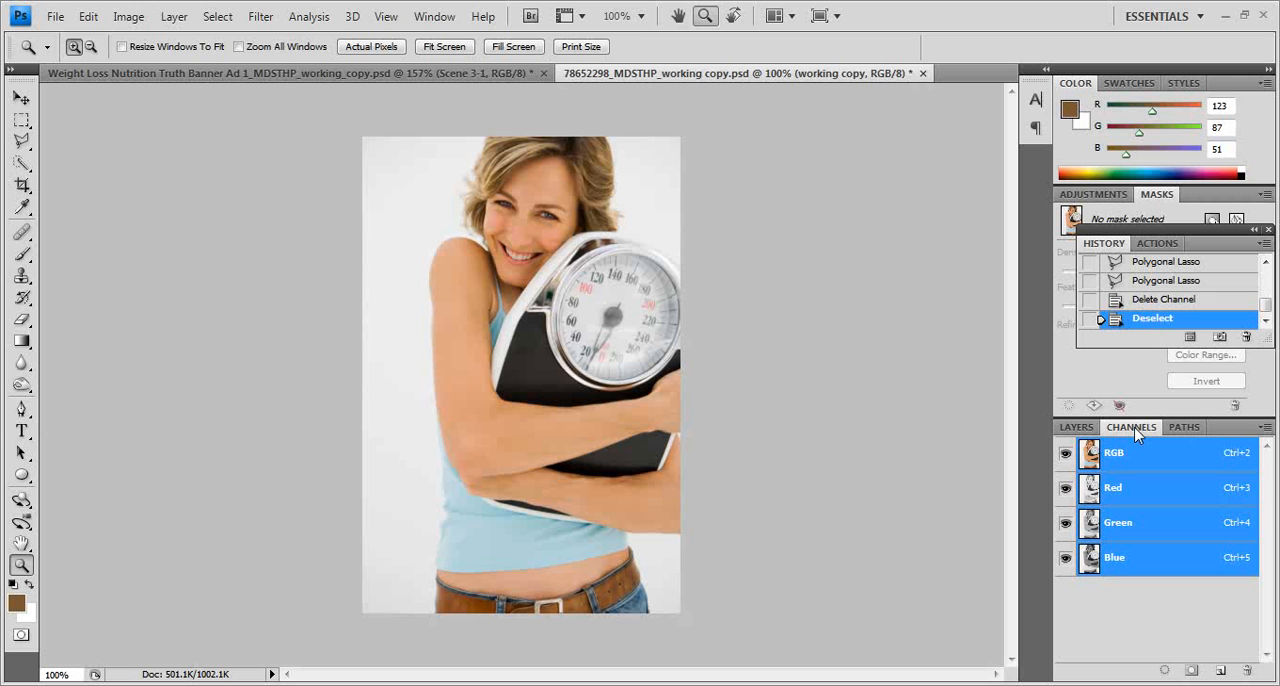
drag(1188, 564, 1224, 668)
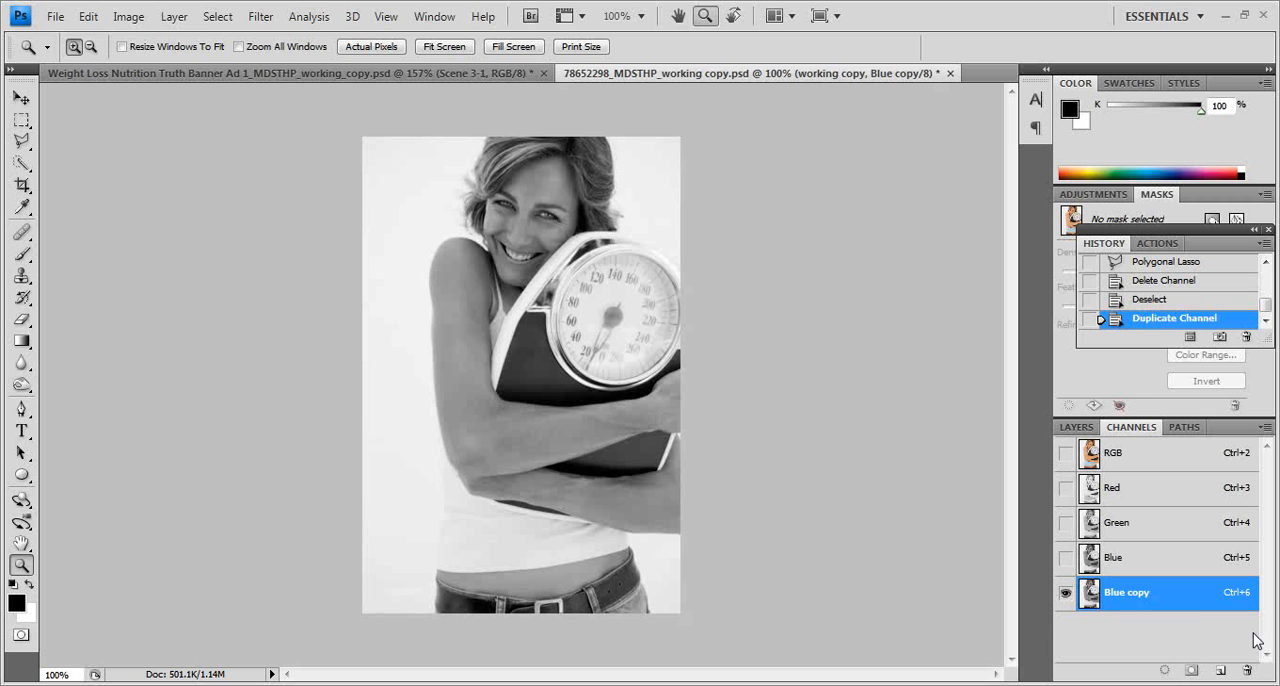
Step: Compare the Red, Green and Blue channels for contrast and return to the Blue copy channel
click(1143, 525)
click(1137, 557)
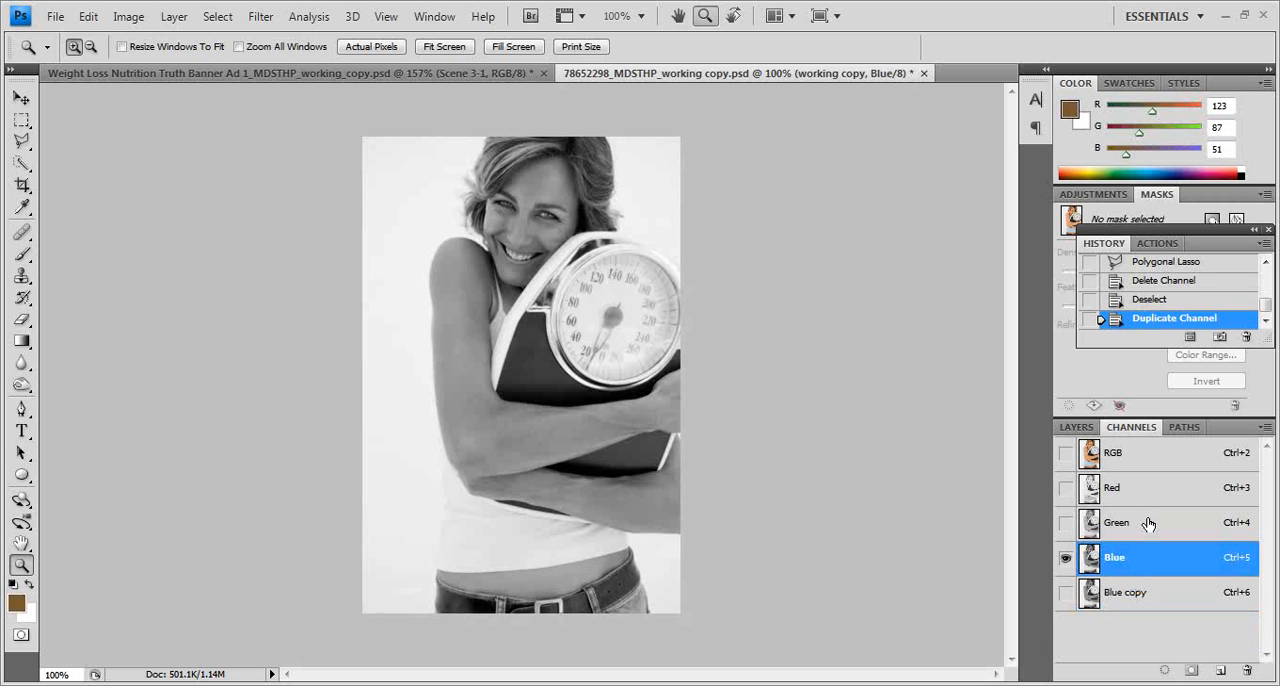
click(1142, 500)
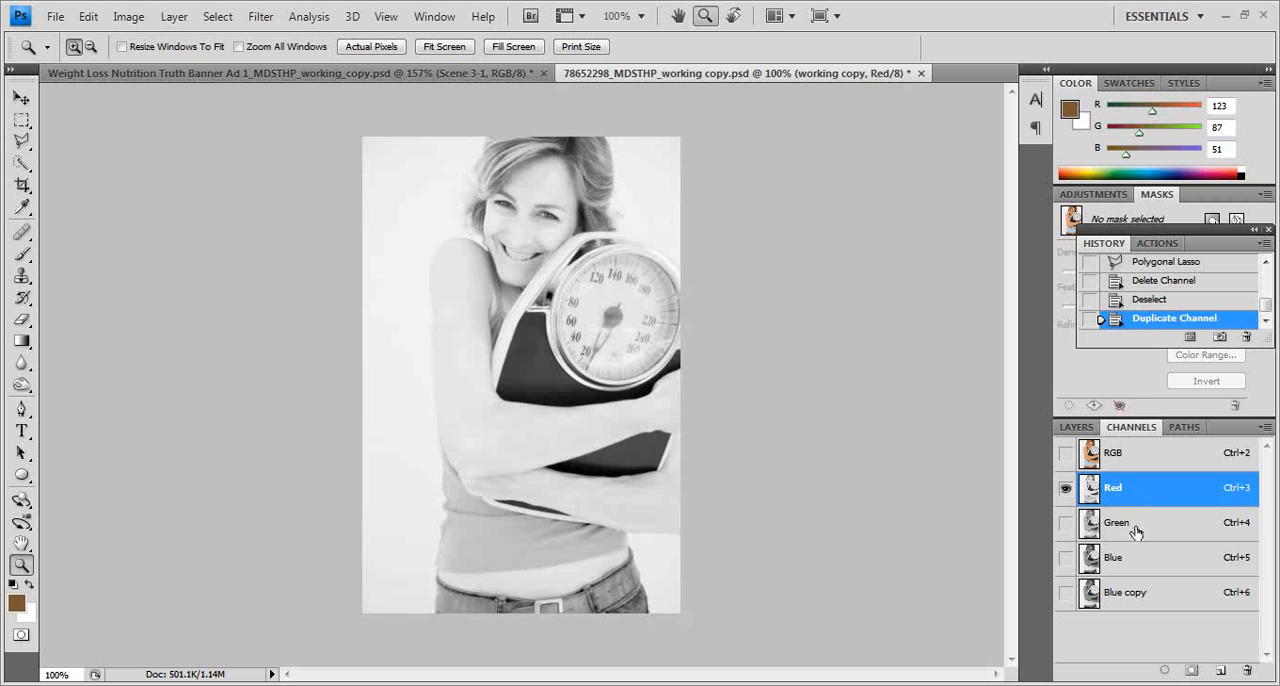
click(1137, 526)
click(1136, 558)
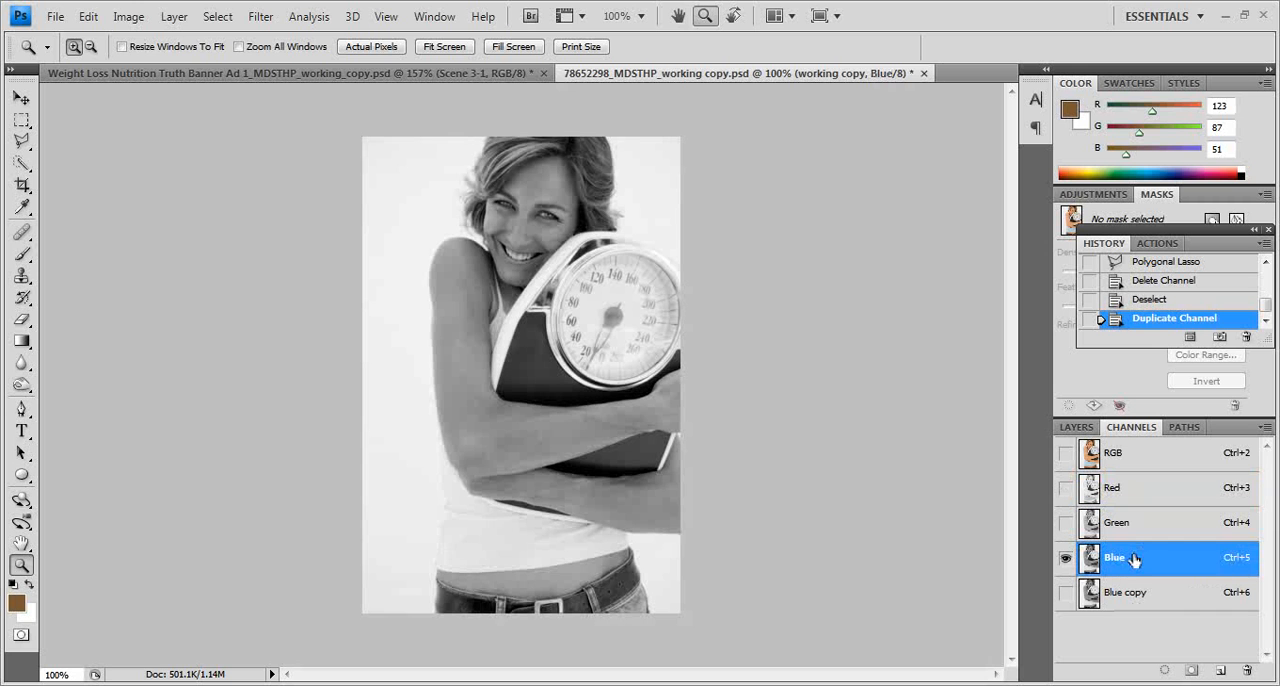
click(1167, 598)
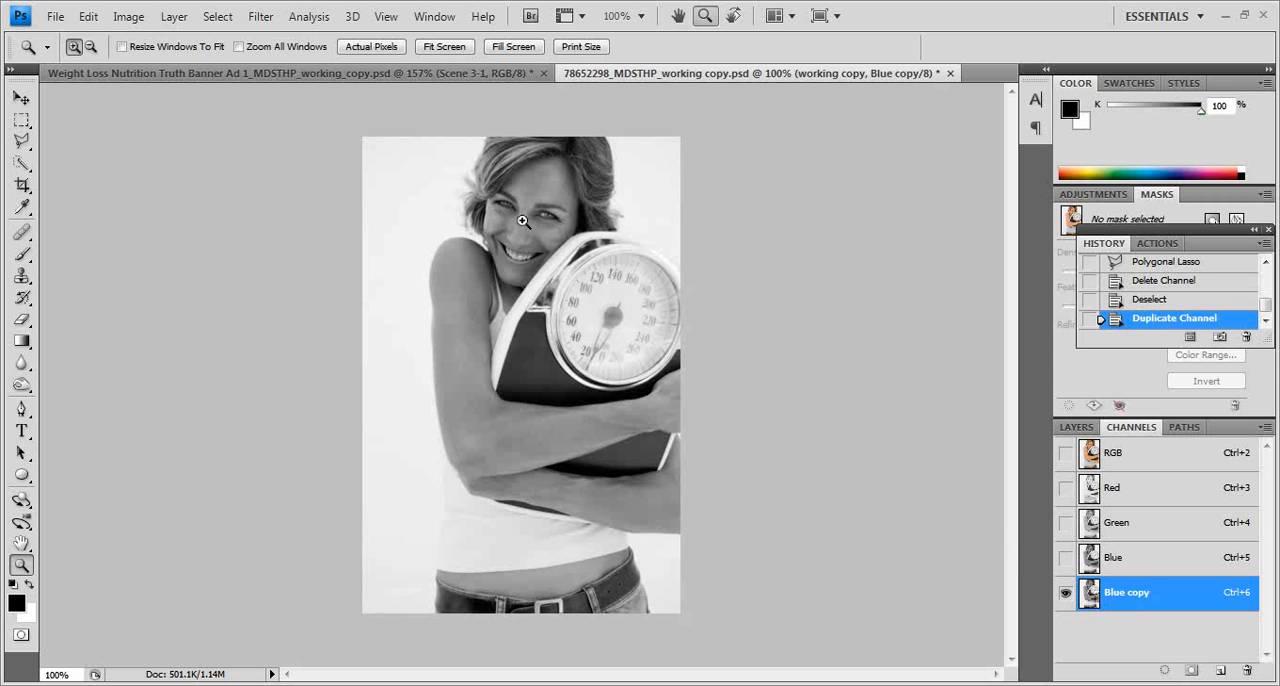
Step: Outline the upper part of the bathroom scale on the Blue copy channel with the Polygonal Lasso, following its outer rim closely
drag(521, 196, 741, 363)
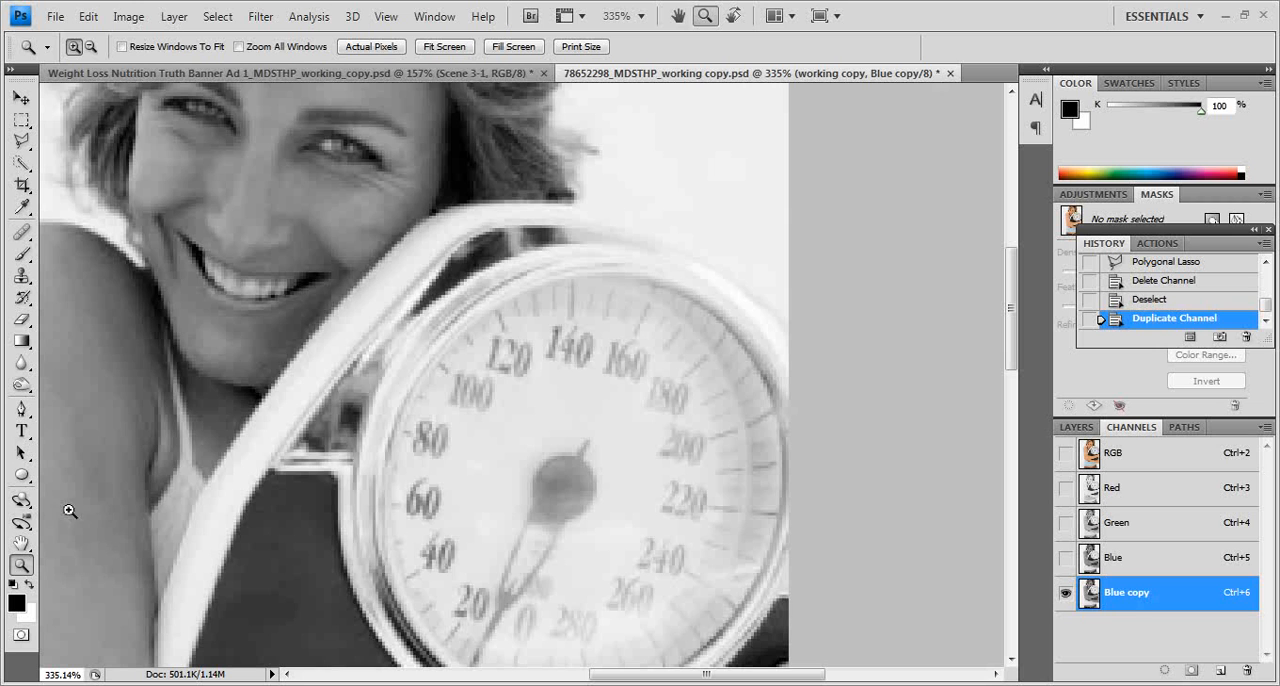
click(21, 141)
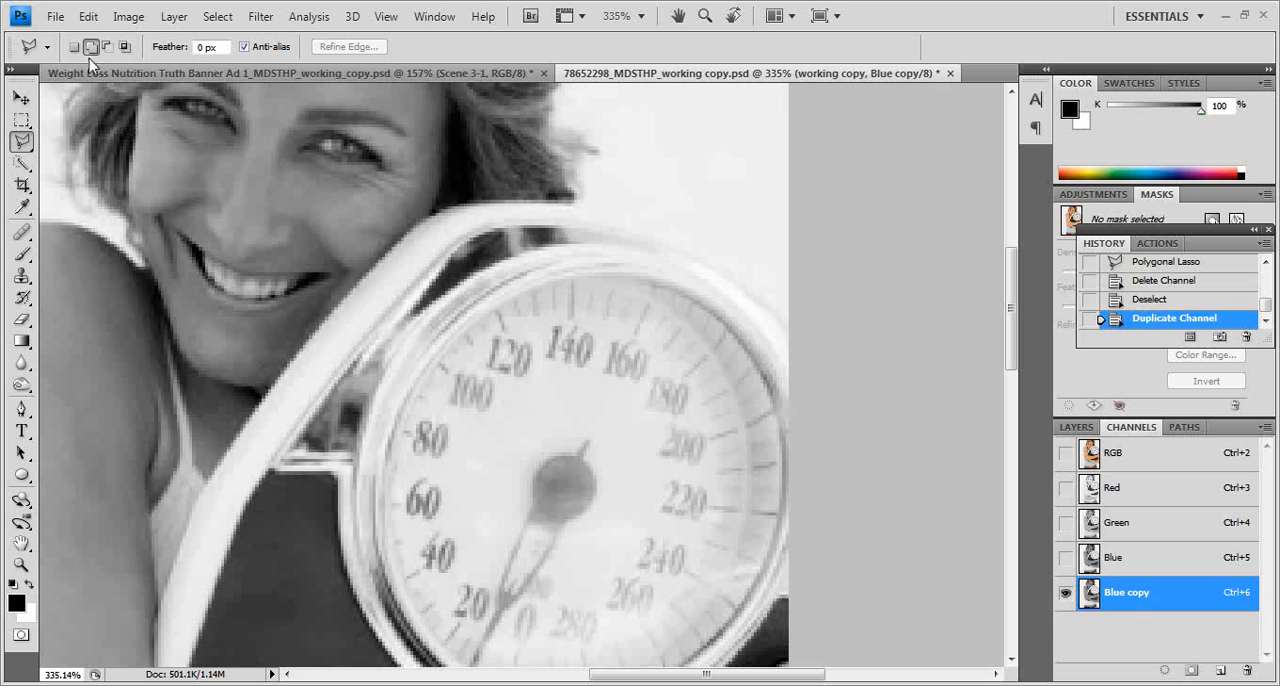
click(464, 202)
drag(645, 213, 691, 234)
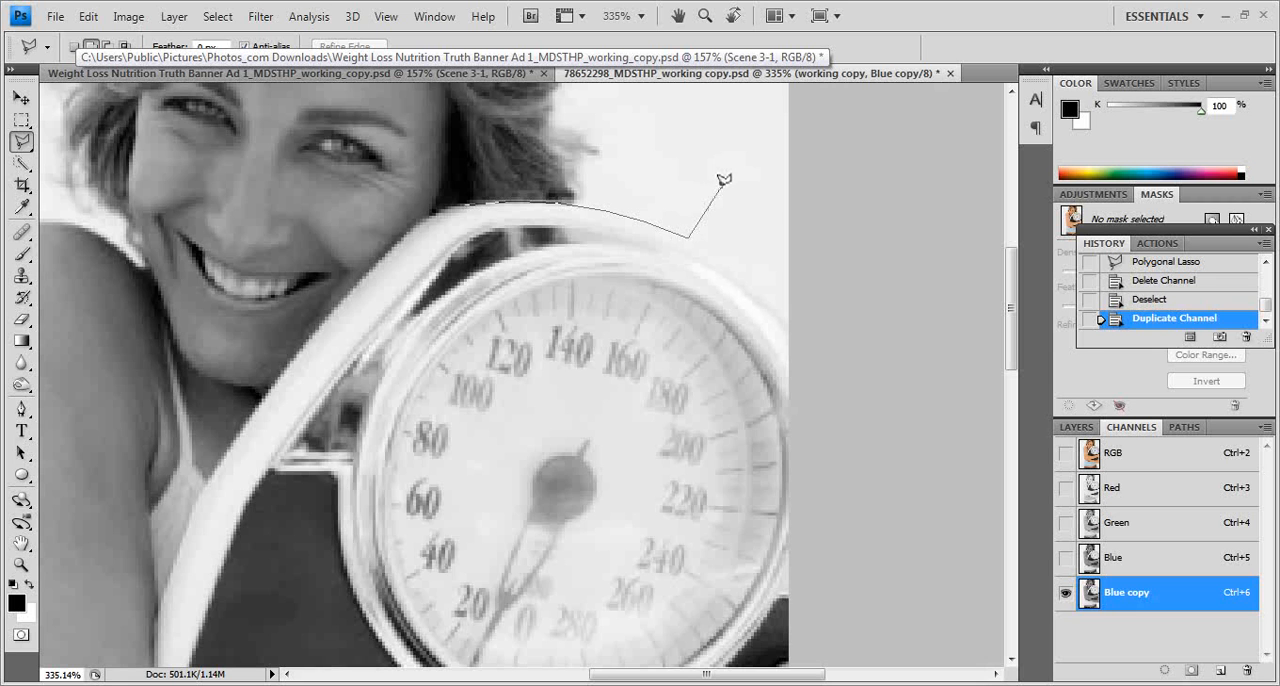
key(Delete)
click(618, 209)
click(647, 218)
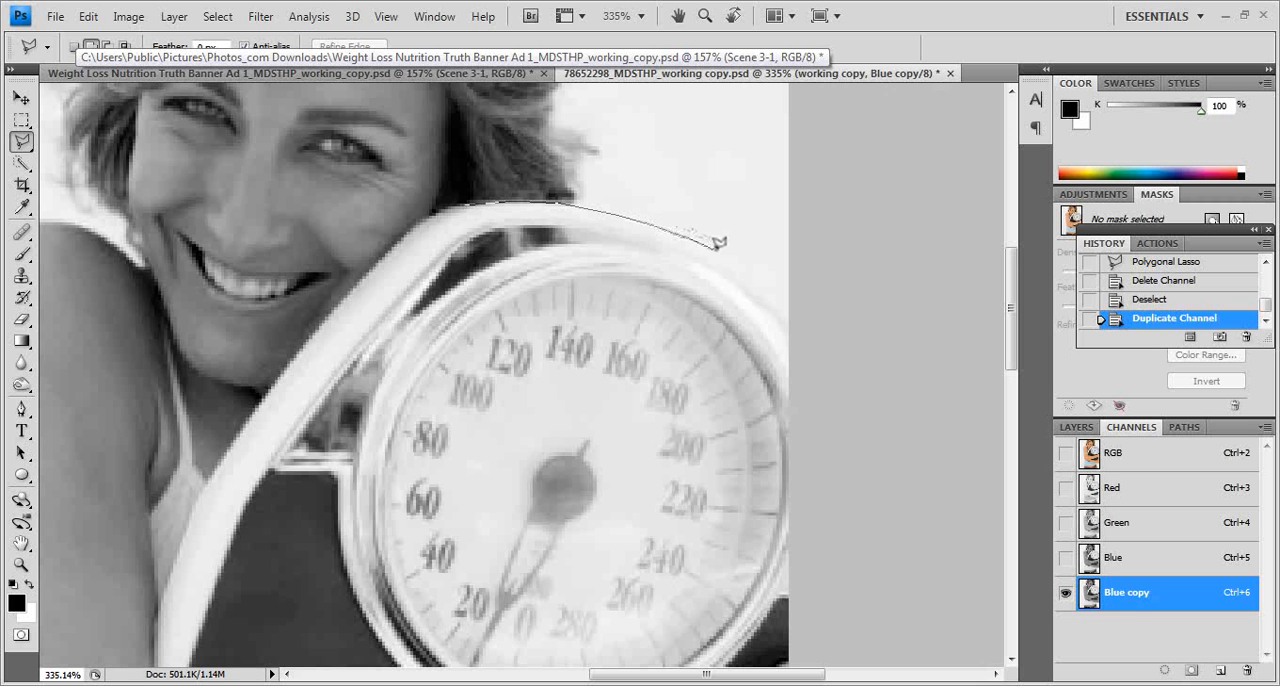
click(718, 247)
mouse_move(770, 288)
mouse_down()
mouse_move(805, 332)
mouse_move(810, 395)
mouse_up()
click(806, 492)
click(520, 541)
click(322, 428)
click(332, 322)
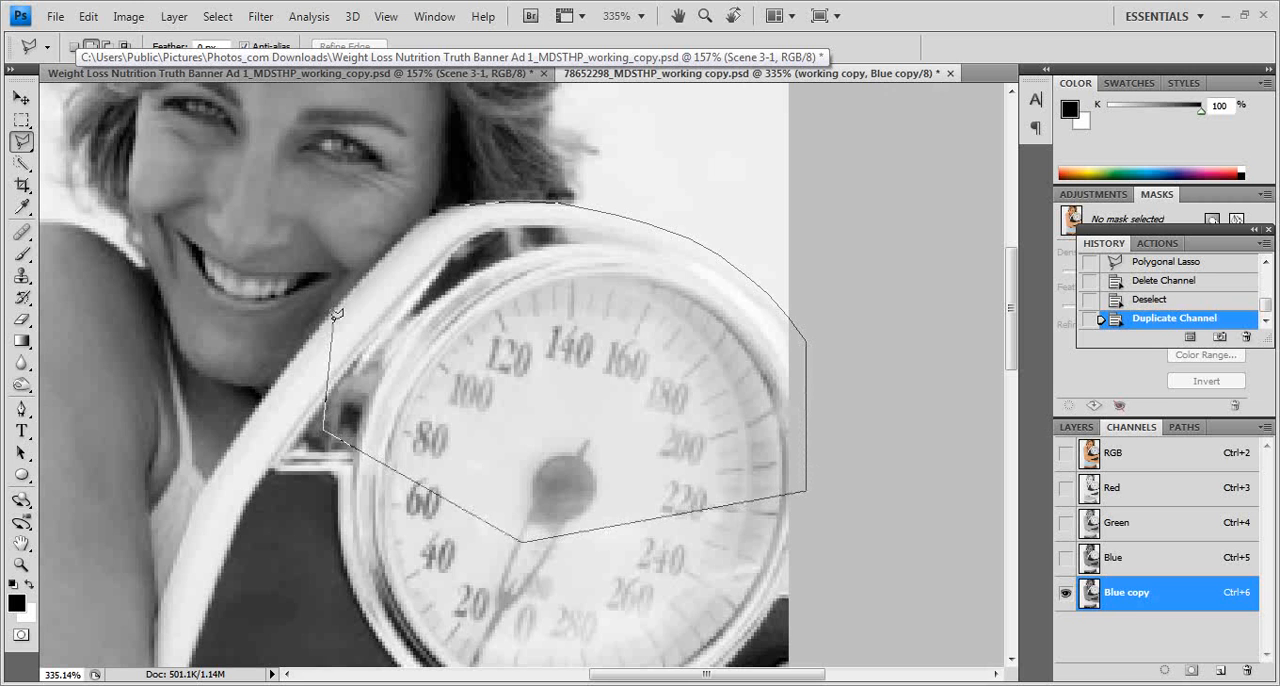
click(460, 196)
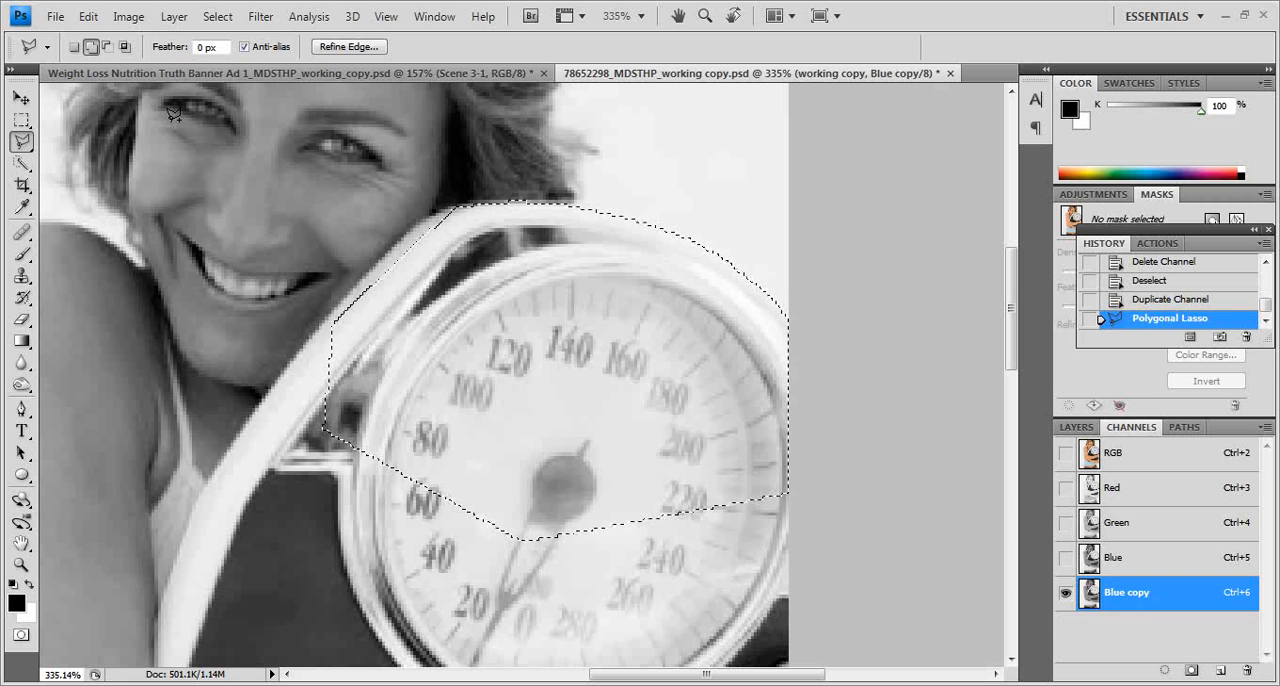
Step: Subtract the narrow opening between the scale's frame and dial from the selection with the Polygonal Lasso
click(107, 47)
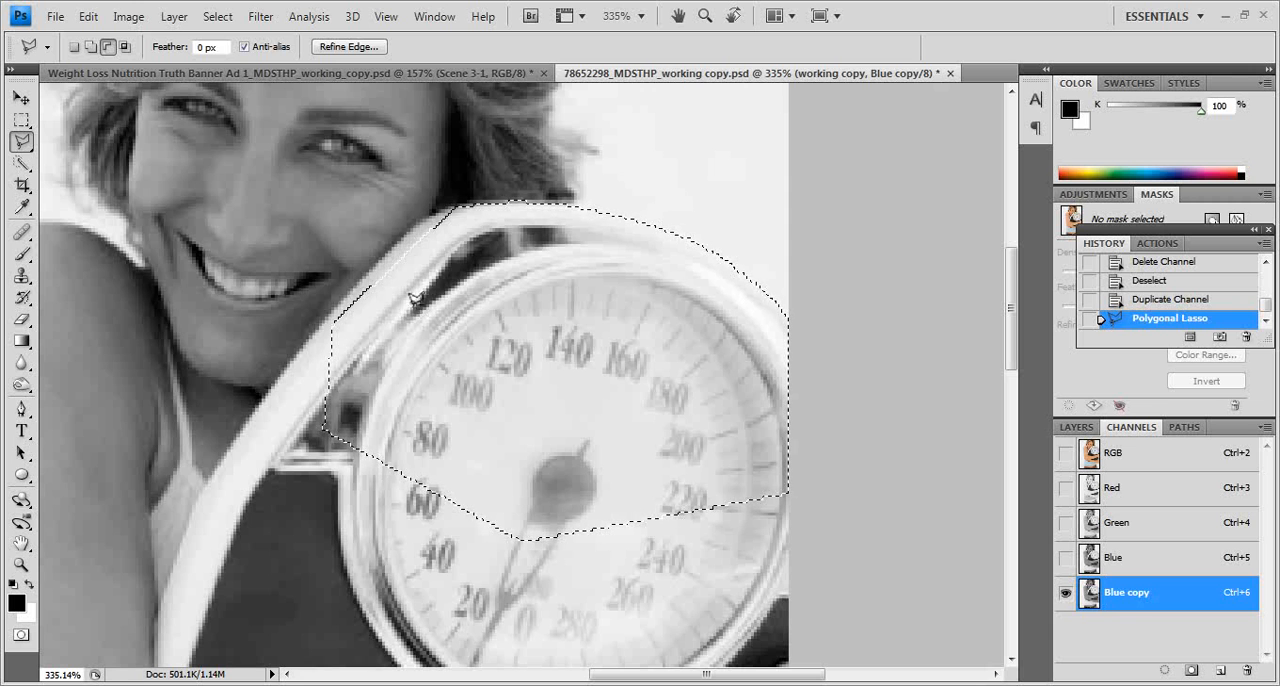
click(412, 306)
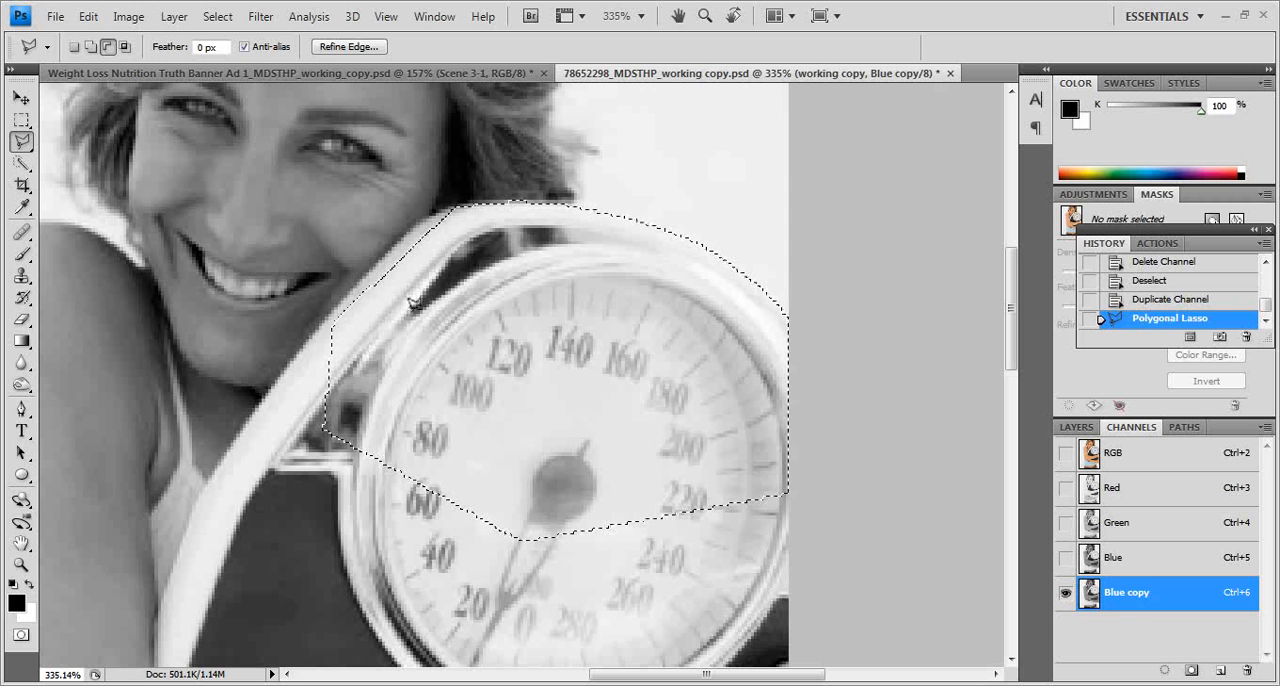
click(497, 228)
click(528, 220)
click(641, 240)
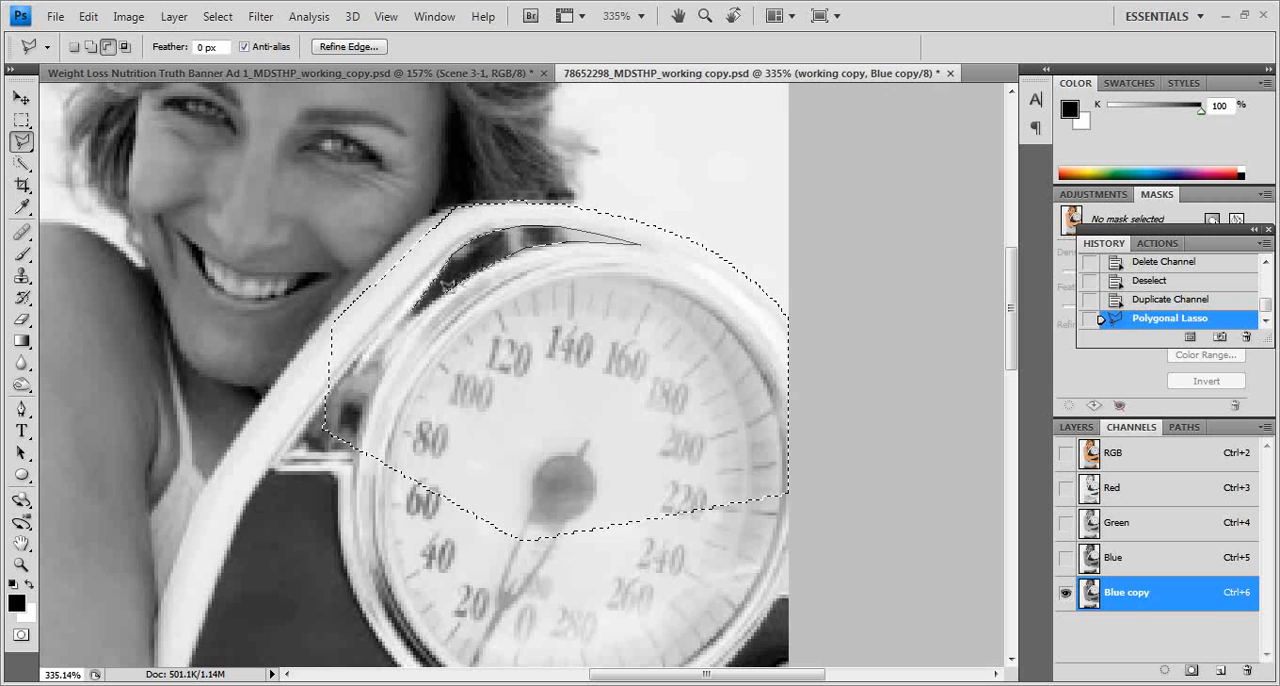
double_click(386, 320)
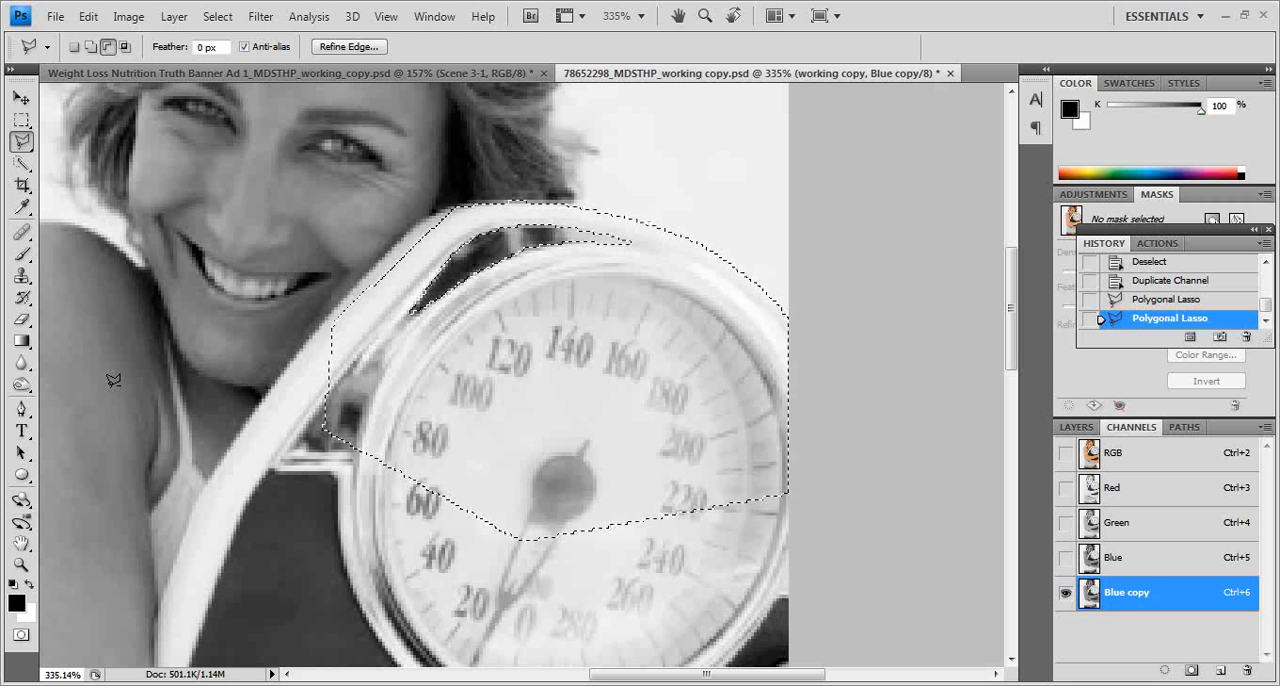
Step: Paint the selected scale area black, deselect it, and extend the black over the adjoining frame beside the woman's chin
key(b)
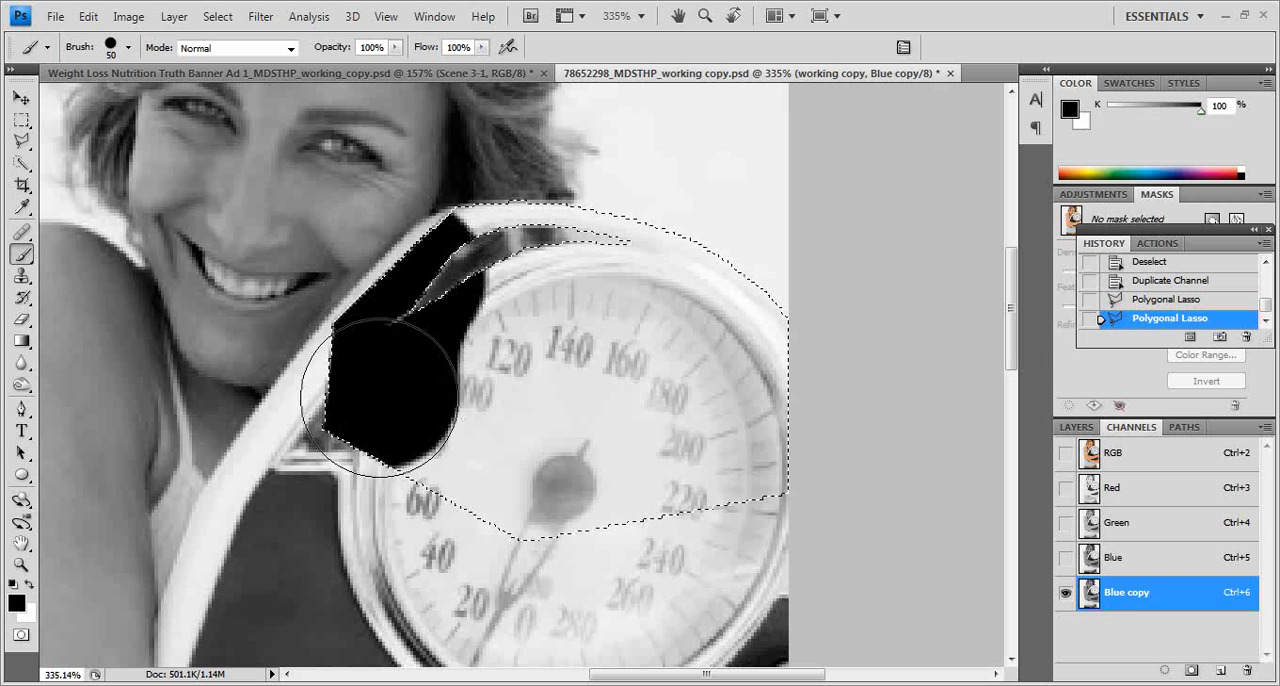
mouse_move(378, 438)
mouse_down()
mouse_move(559, 516)
mouse_move(454, 402)
mouse_move(478, 340)
mouse_move(485, 547)
mouse_move(726, 530)
mouse_move(725, 342)
mouse_up()
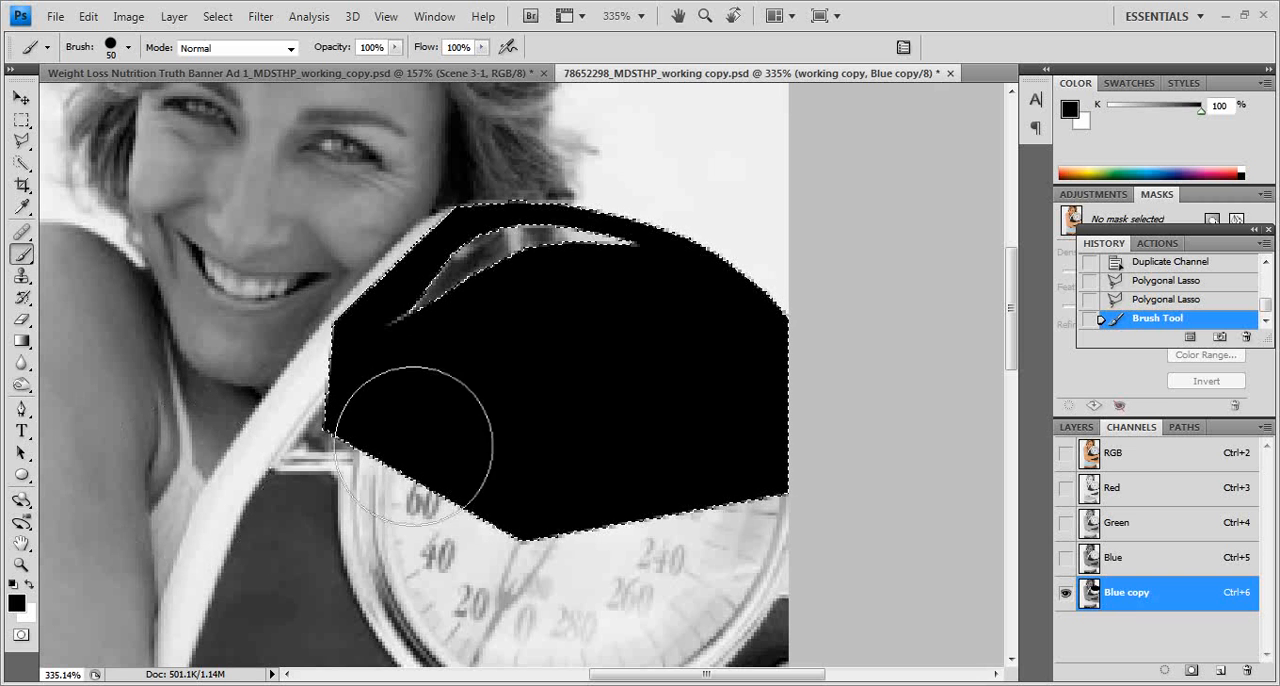
drag(707, 495, 514, 529)
key(ctrl+d)
mouse_move(638, 448)
mouse_down()
mouse_move(519, 420)
mouse_move(530, 424)
mouse_move(441, 422)
mouse_move(300, 372)
mouse_up()
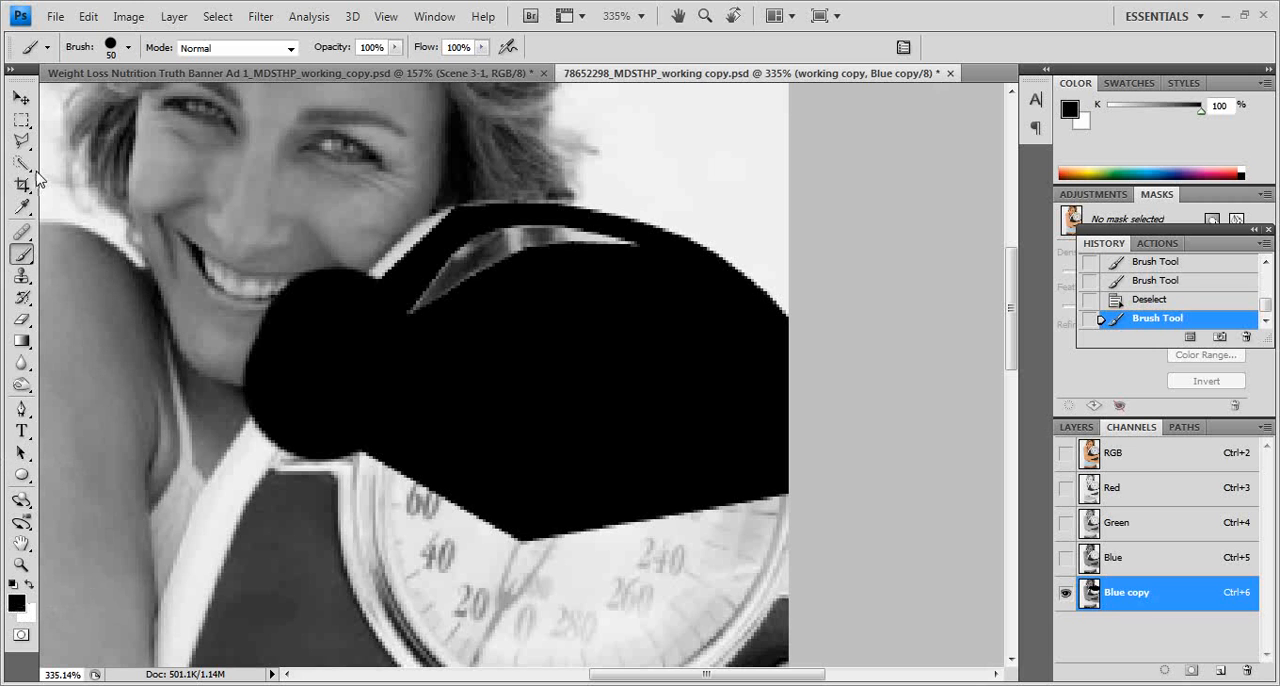
Step: Select the three light patches inside the scale's opening with the Magic Wand at tolerance 32, paint them white, and deselect
drag(22, 163, 96, 180)
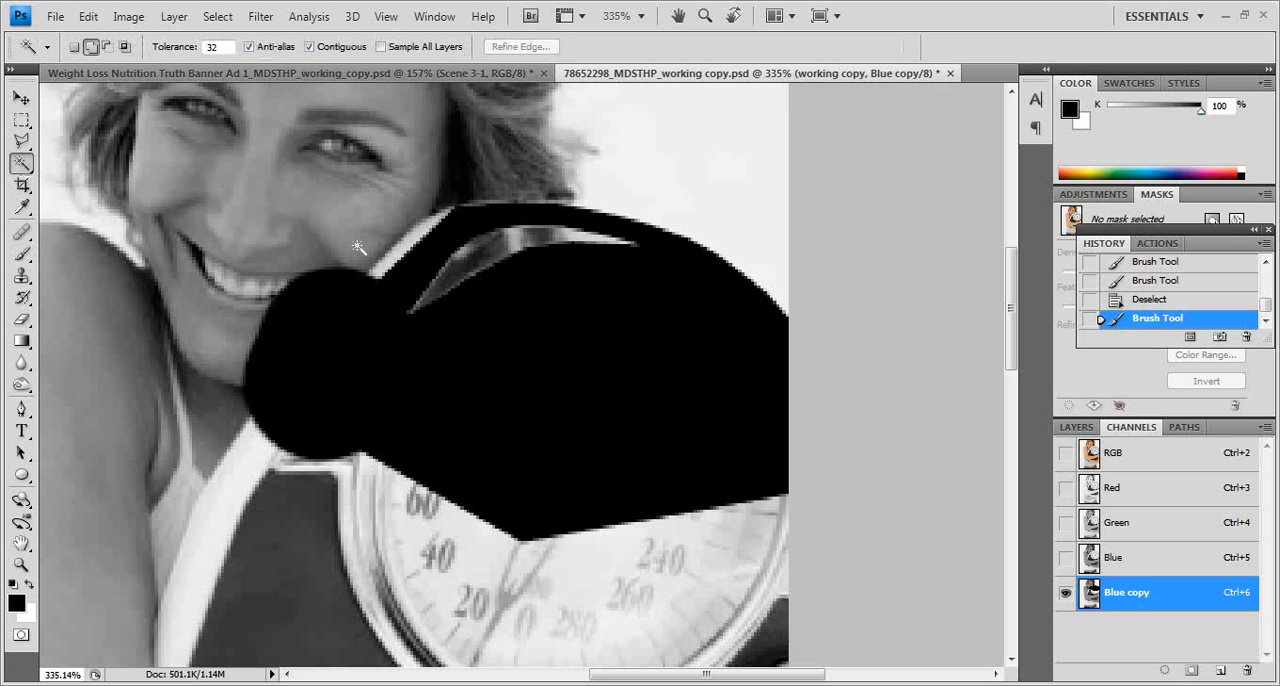
click(464, 254)
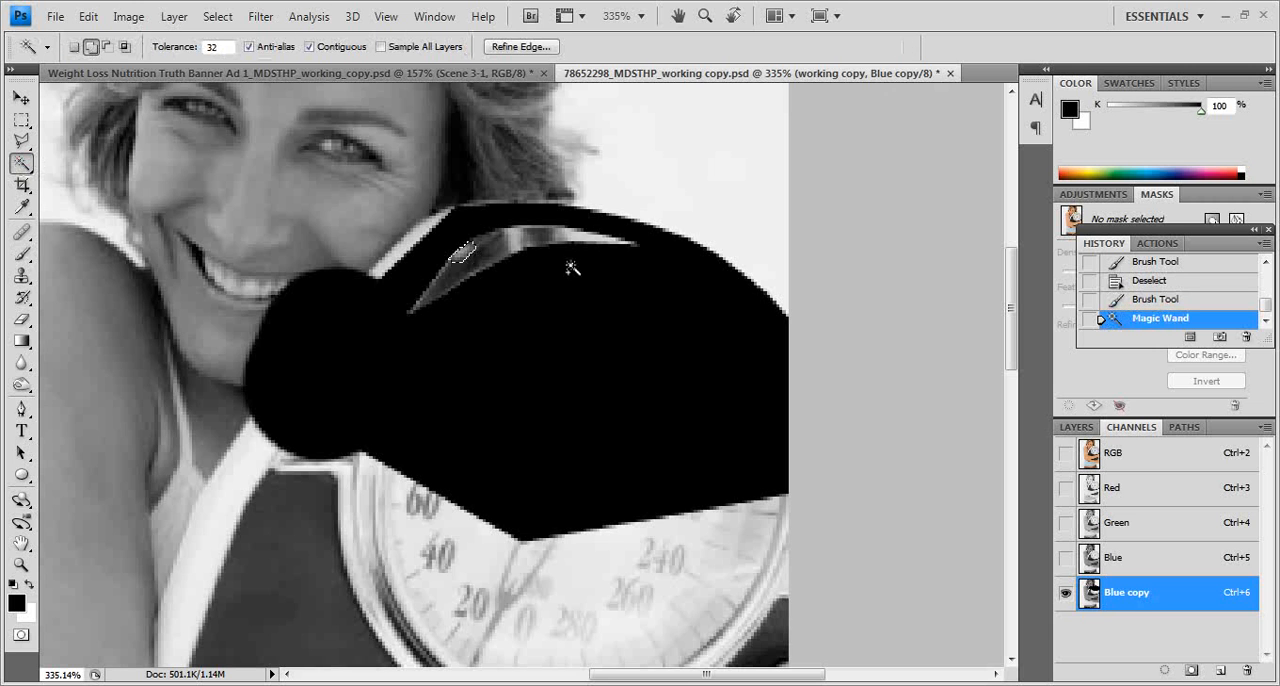
click(512, 238)
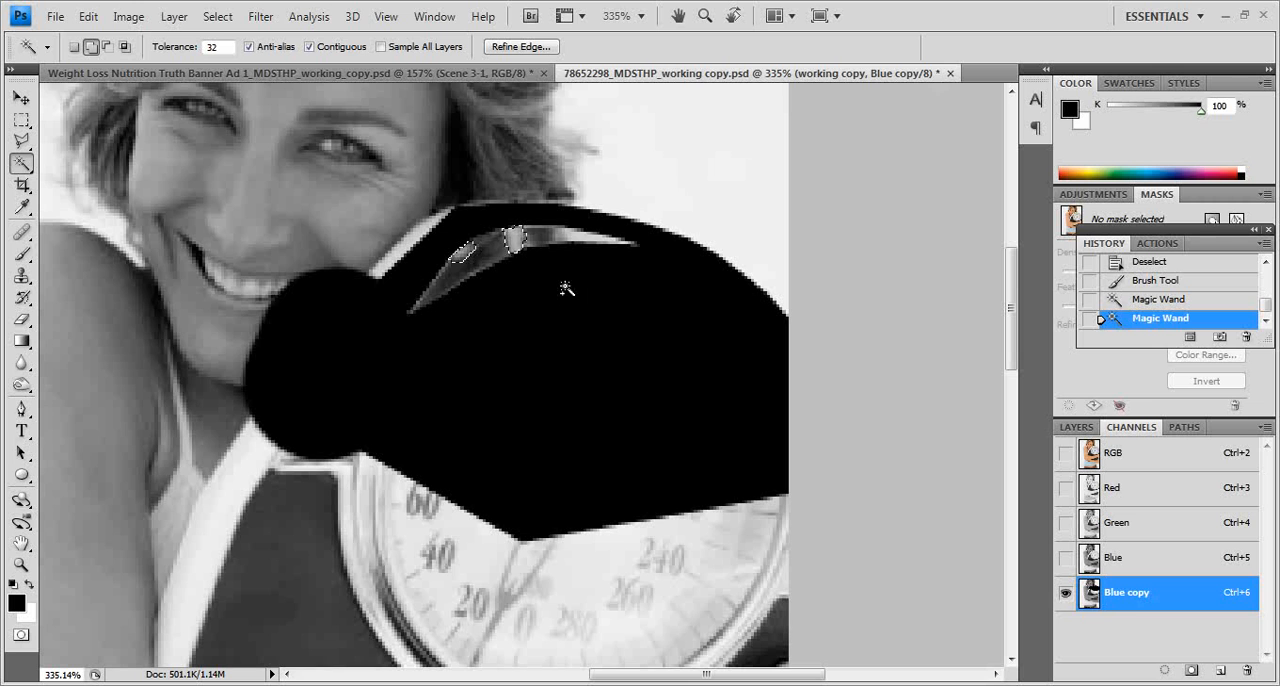
click(584, 237)
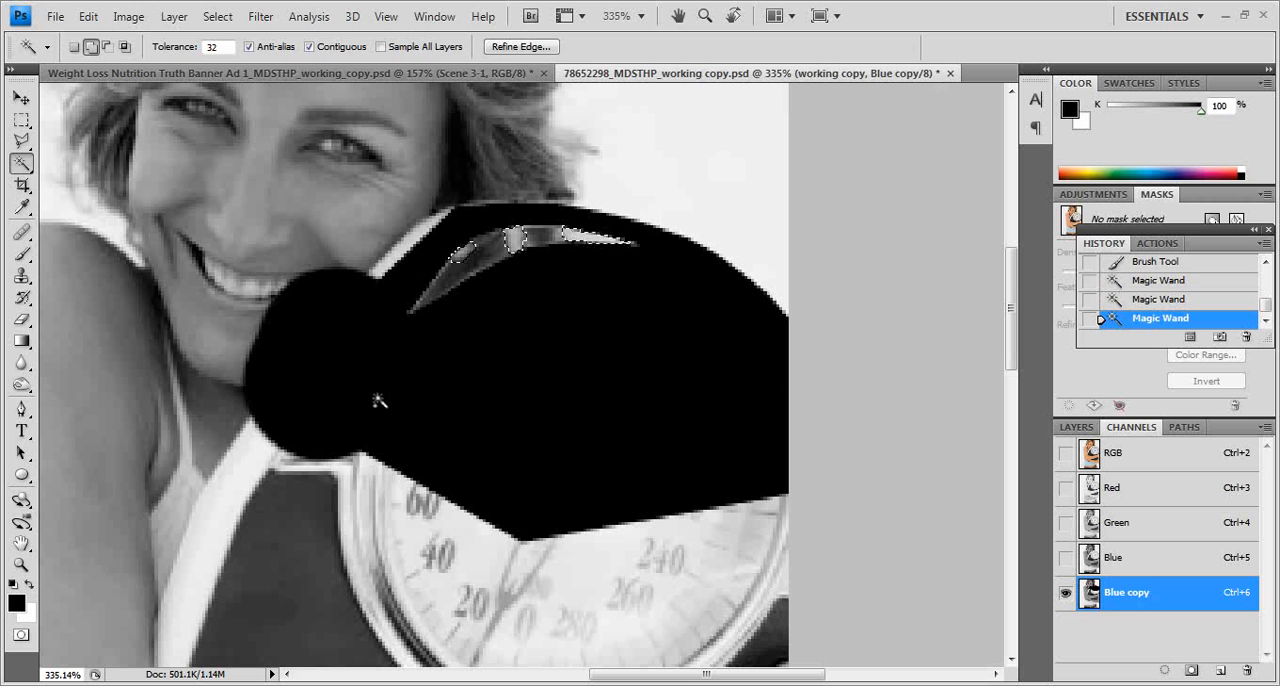
key(b)
key(x)
mouse_move(306, 306)
mouse_down()
mouse_move(686, 229)
mouse_move(700, 250)
mouse_up()
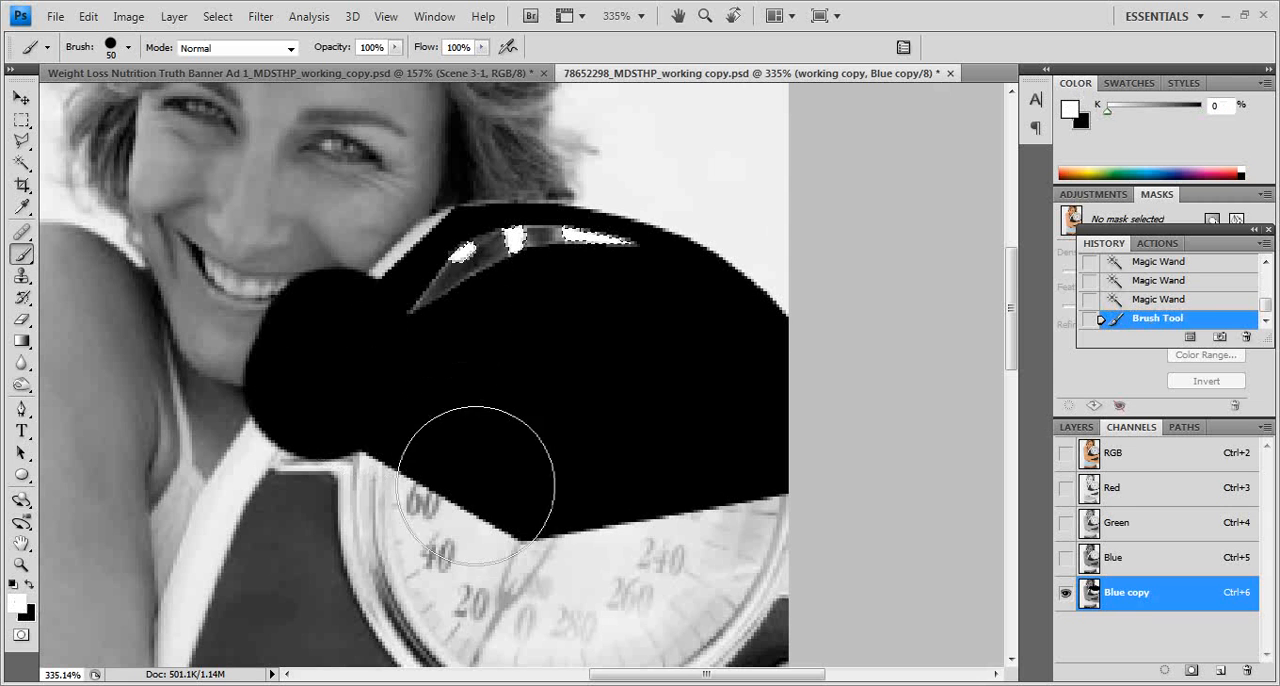
key(ctrl+a)
key(ctrl+z)
drag(434, 289, 680, 275)
key(ctrl+d)
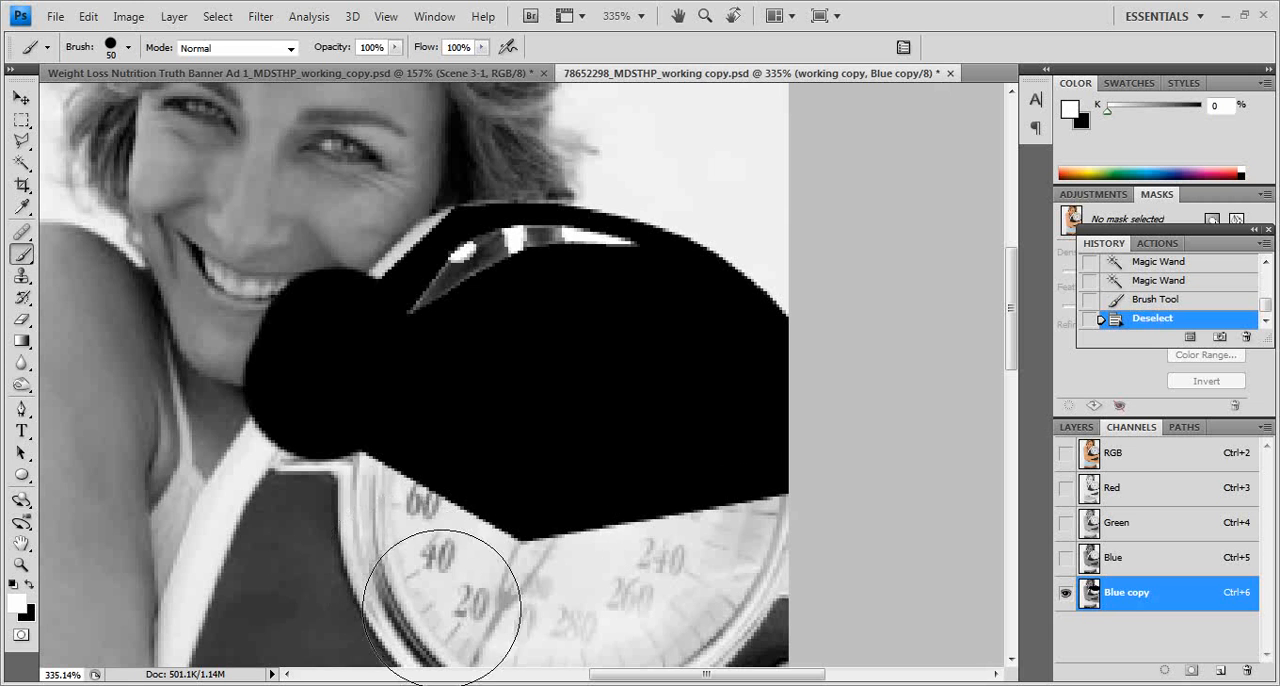
Step: Start a Quick Selection with brush size 3 on the light background beside the woman's shirt, at waist height
double_click(21, 565)
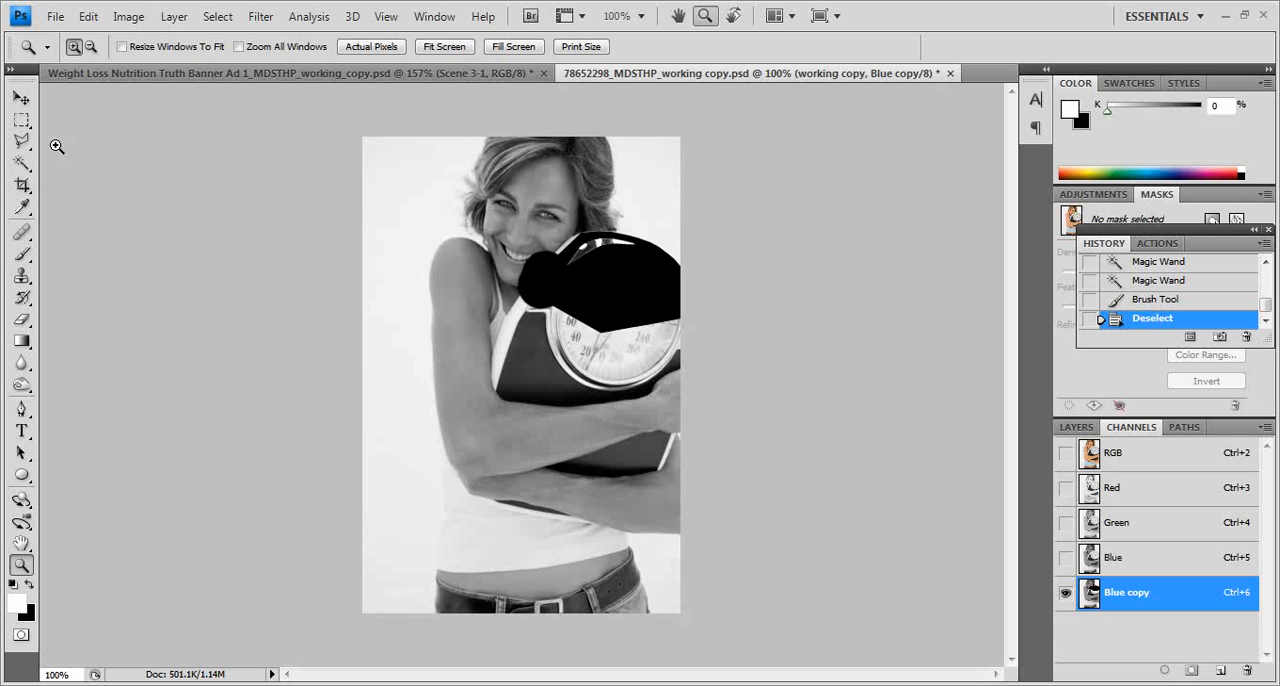
click(21, 164)
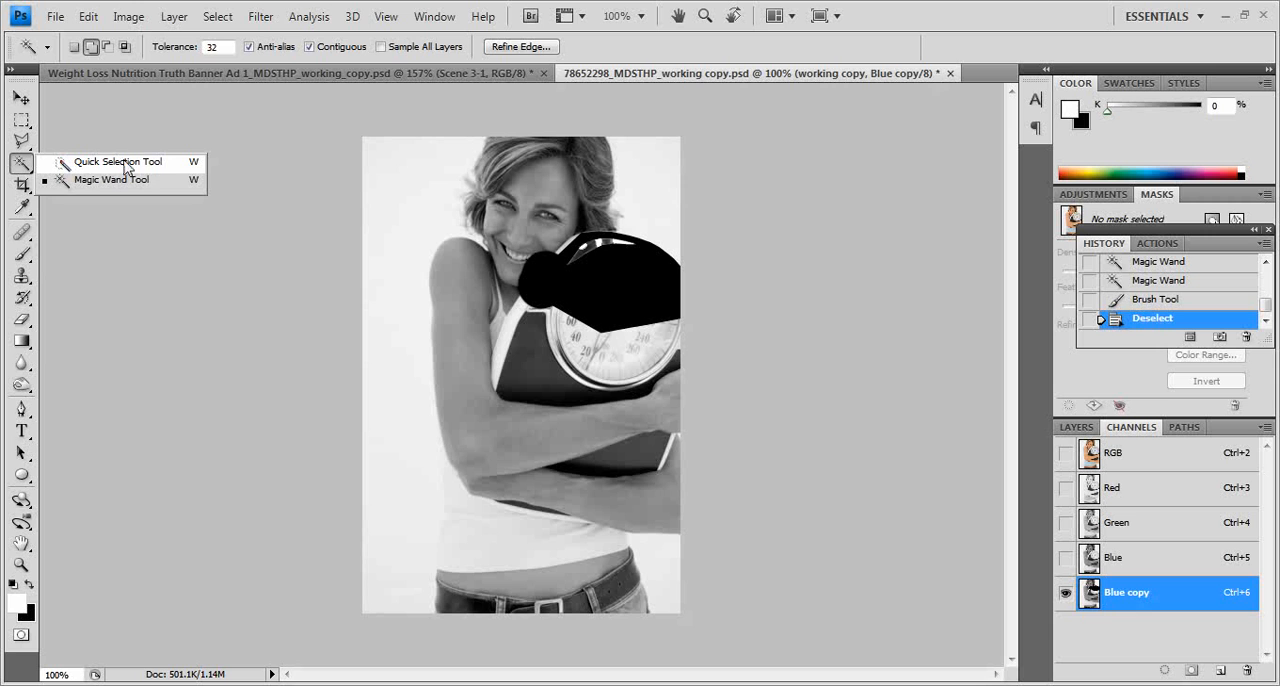
click(115, 164)
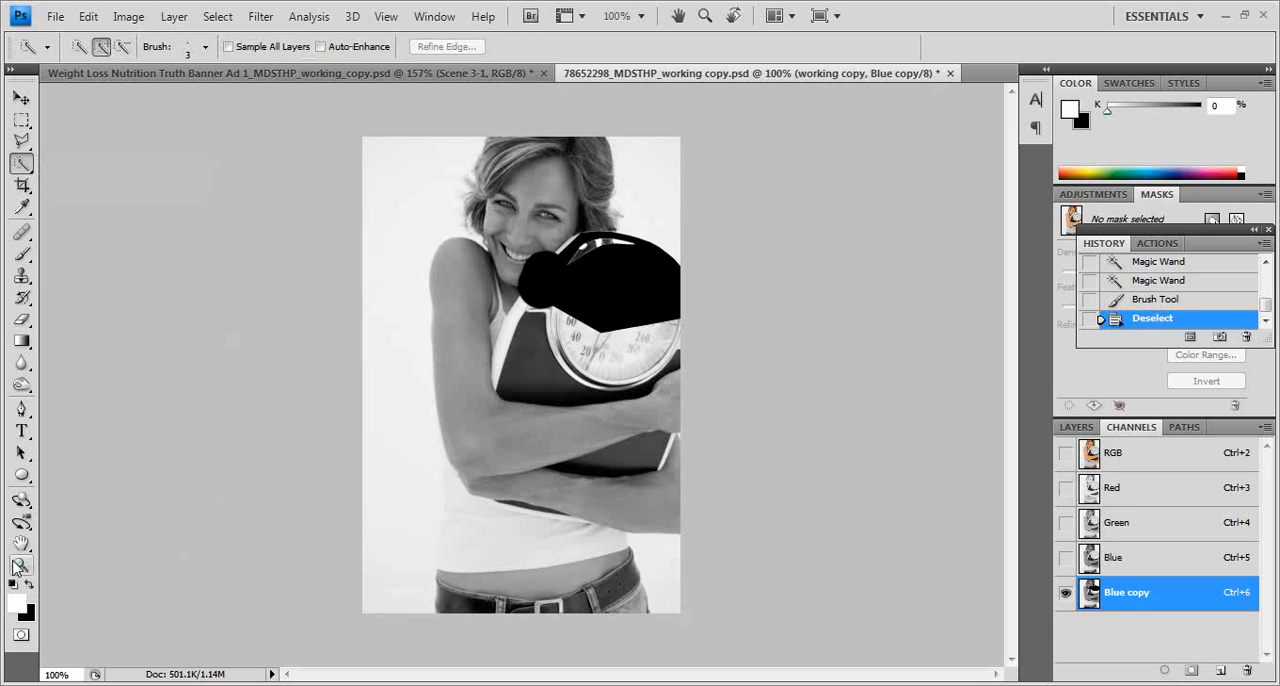
click(21, 564)
drag(421, 646, 722, 623)
scroll(249, 494, up, 2)
scroll(249, 494, up, 2)
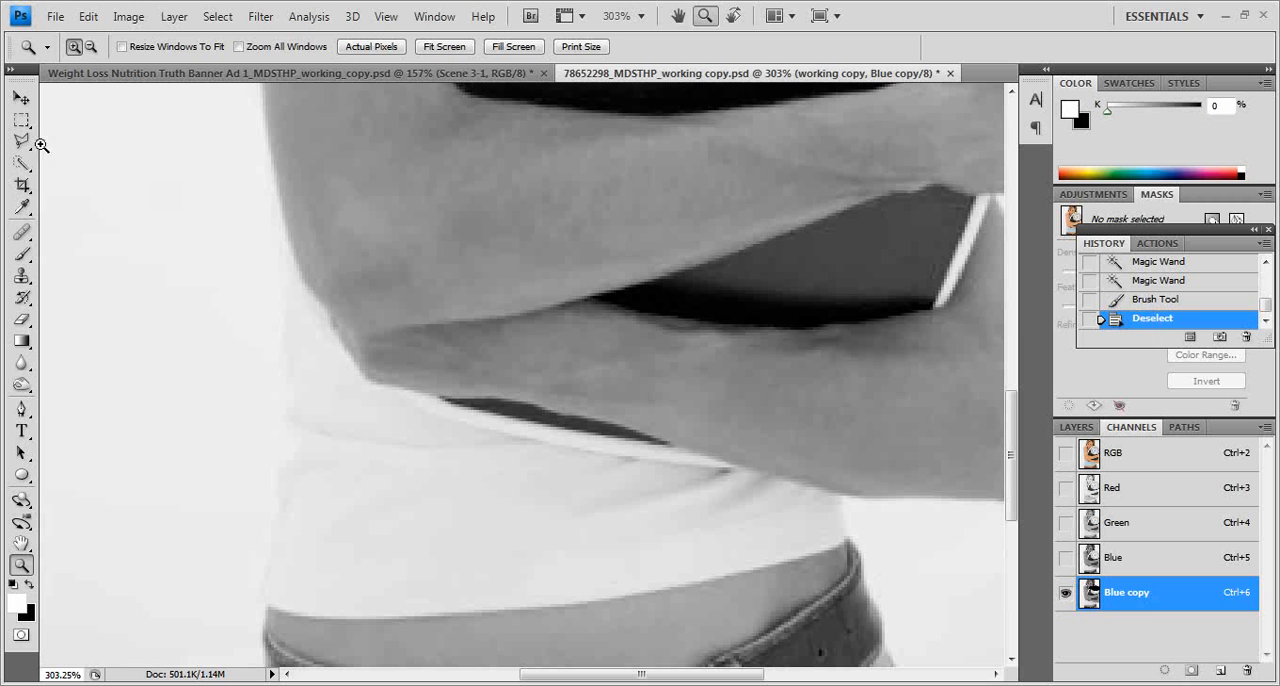
click(22, 163)
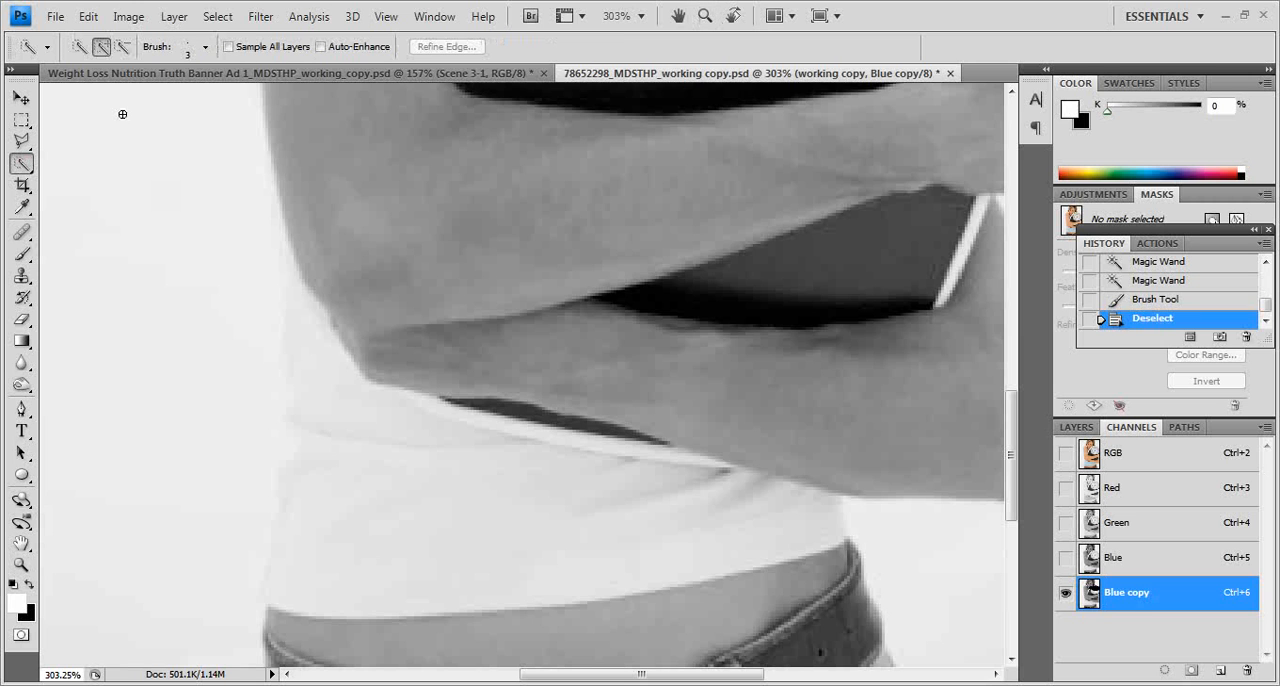
click(56, 483)
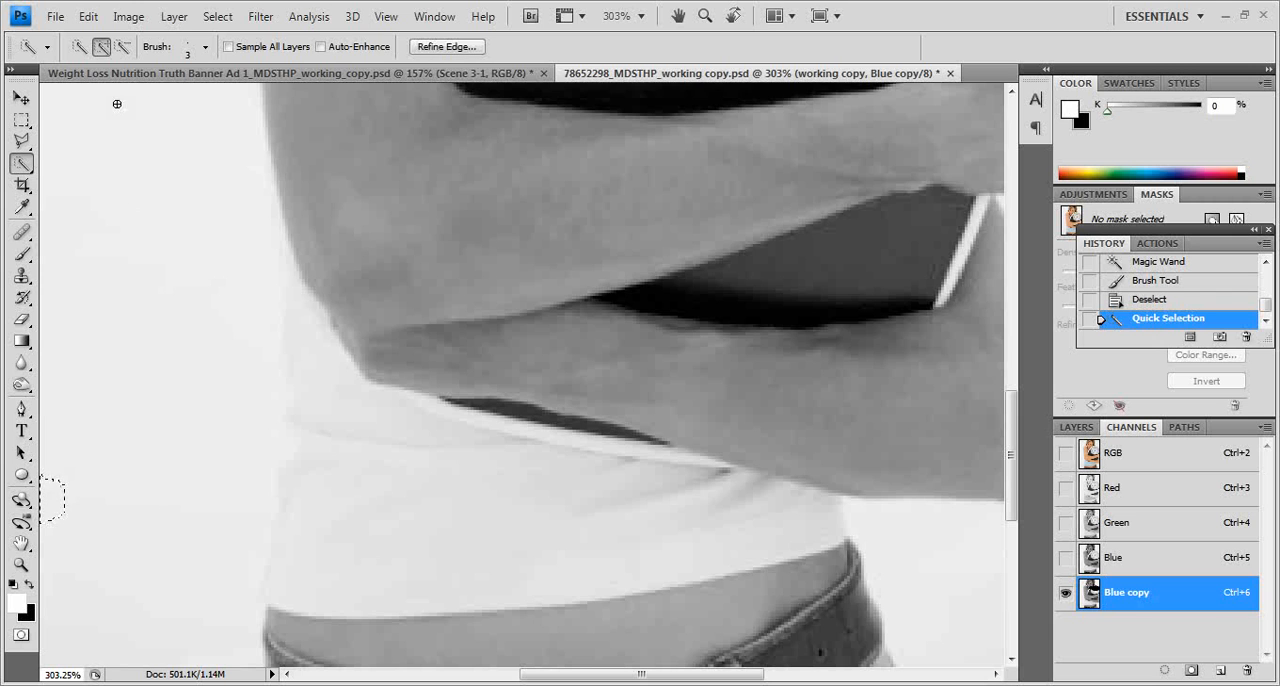
Step: Exclude the side edge of the woman's jeans and belt from the selection using Quick Selection in subtract mode
click(122, 47)
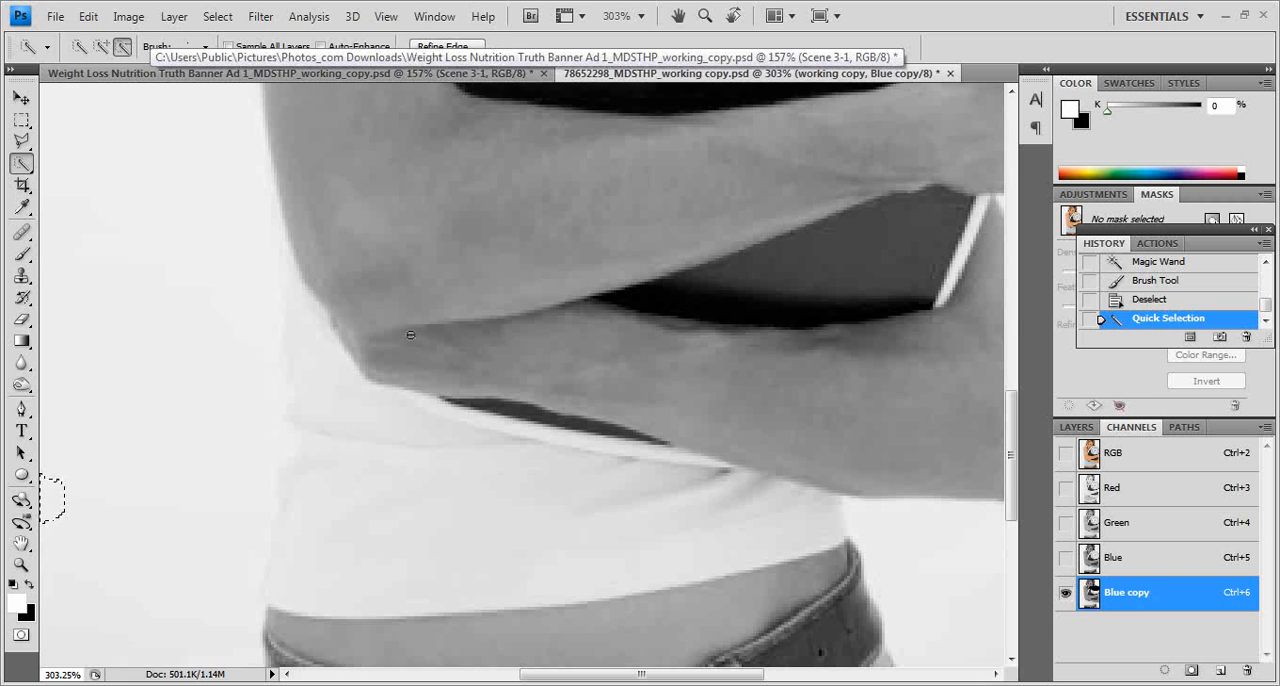
scroll(410, 335, down, 3)
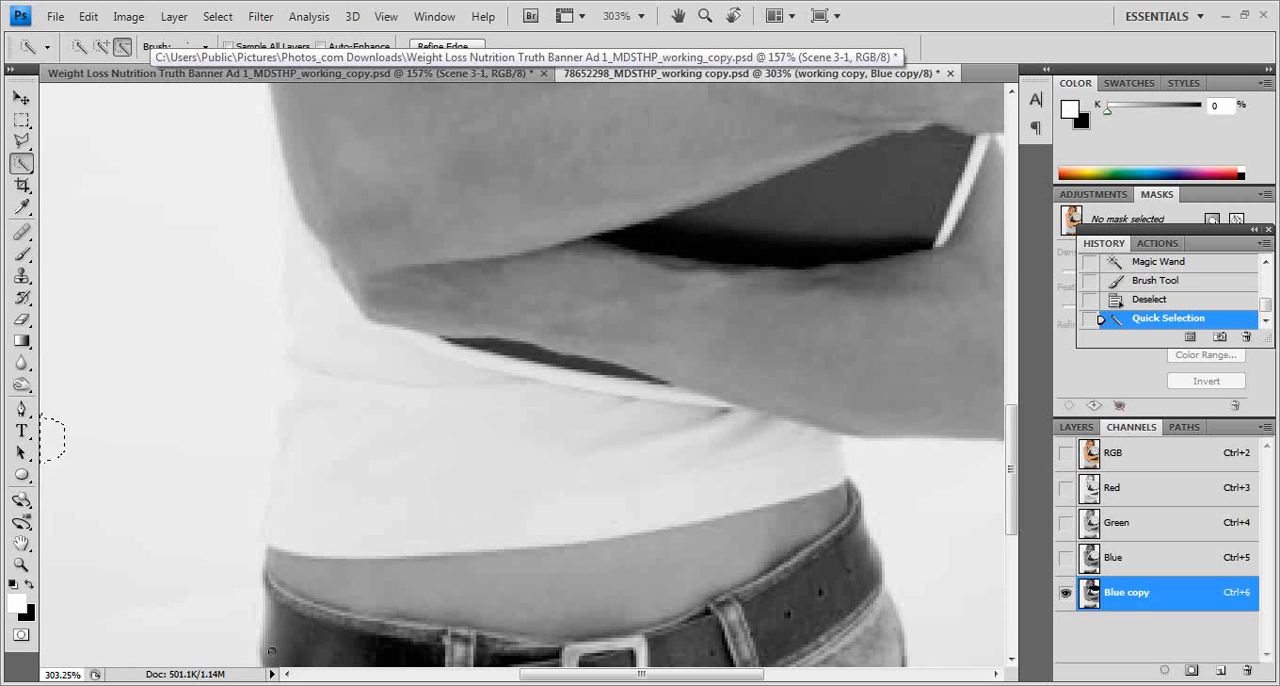
click(271, 656)
scroll(272, 560, down, 2)
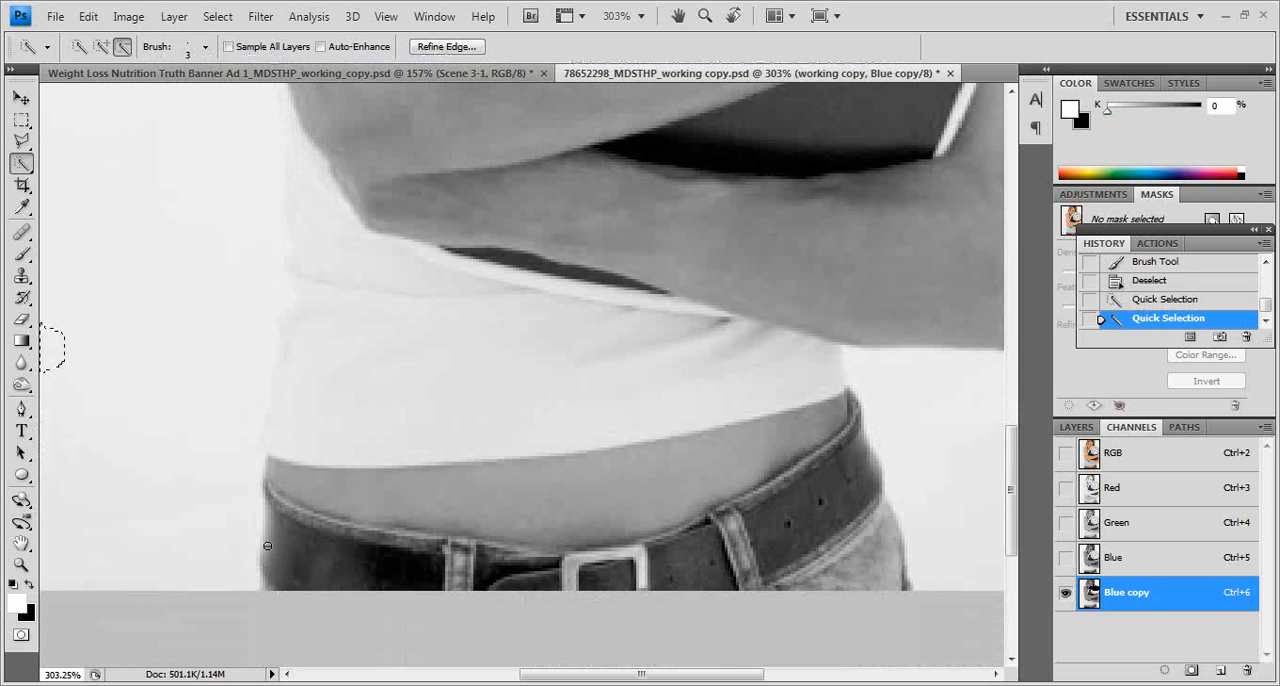
click(272, 592)
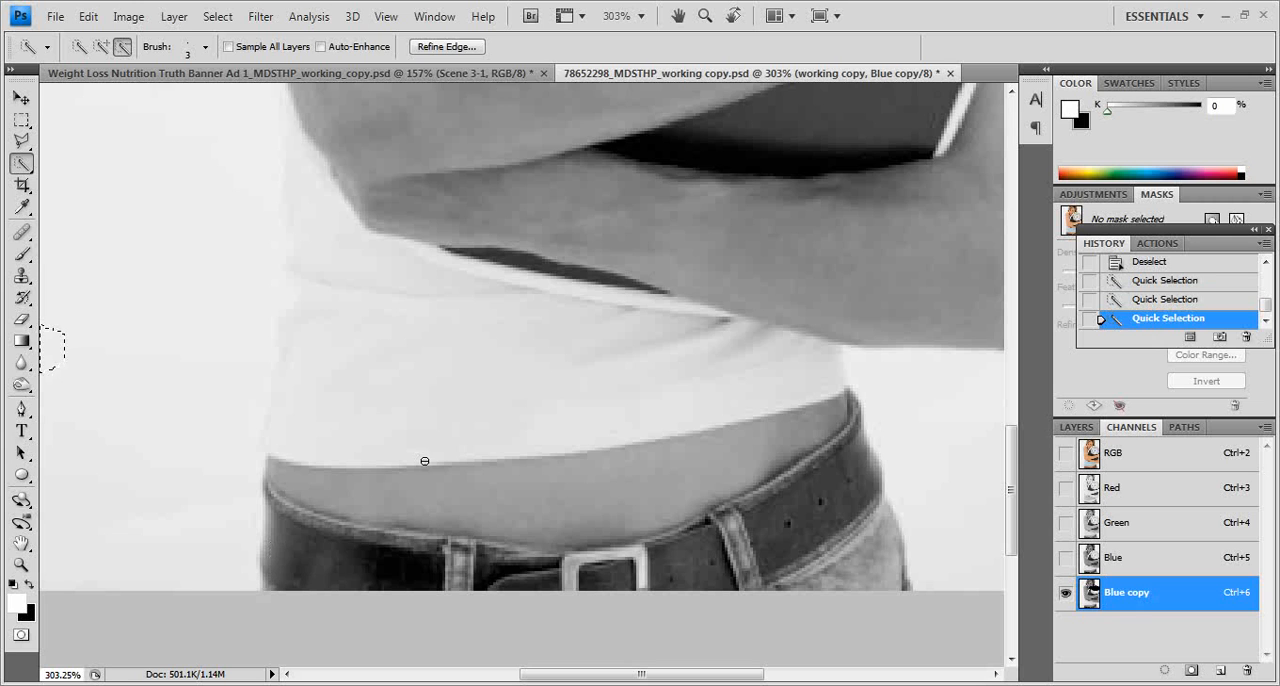
Step: Reduce the Quick Selection brush to size 2 and exclude the shirt's edge below the forearm from the selection
key(bracketleft)
key(bracketleft)
key(bracketright)
key(bracketright)
key(bracketright)
key(bracketright)
key(bracketright)
key(bracketright)
key(bracketleft)
key(bracketleft)
key(bracketleft)
key(bracketleft)
key(bracketleft)
click(848, 324)
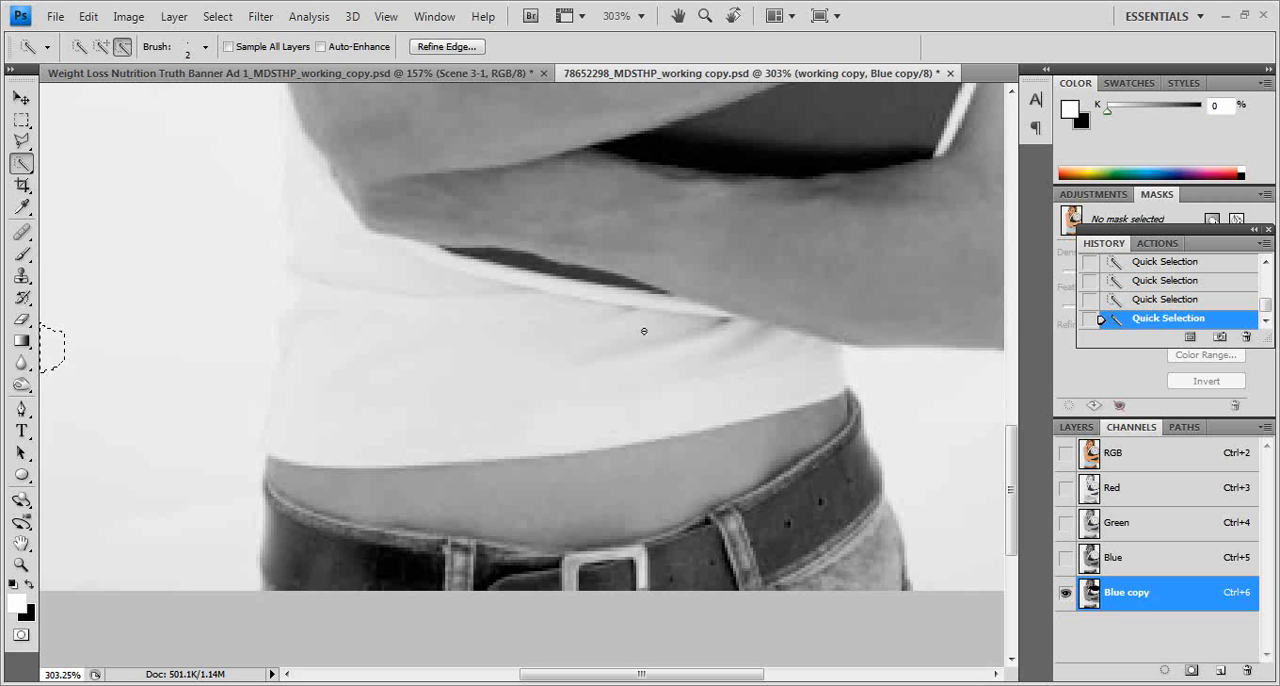
Step: Extend the Quick Selection over the light background on both sides of the woman's waist, reaching up beside her upper arm
click(20, 565)
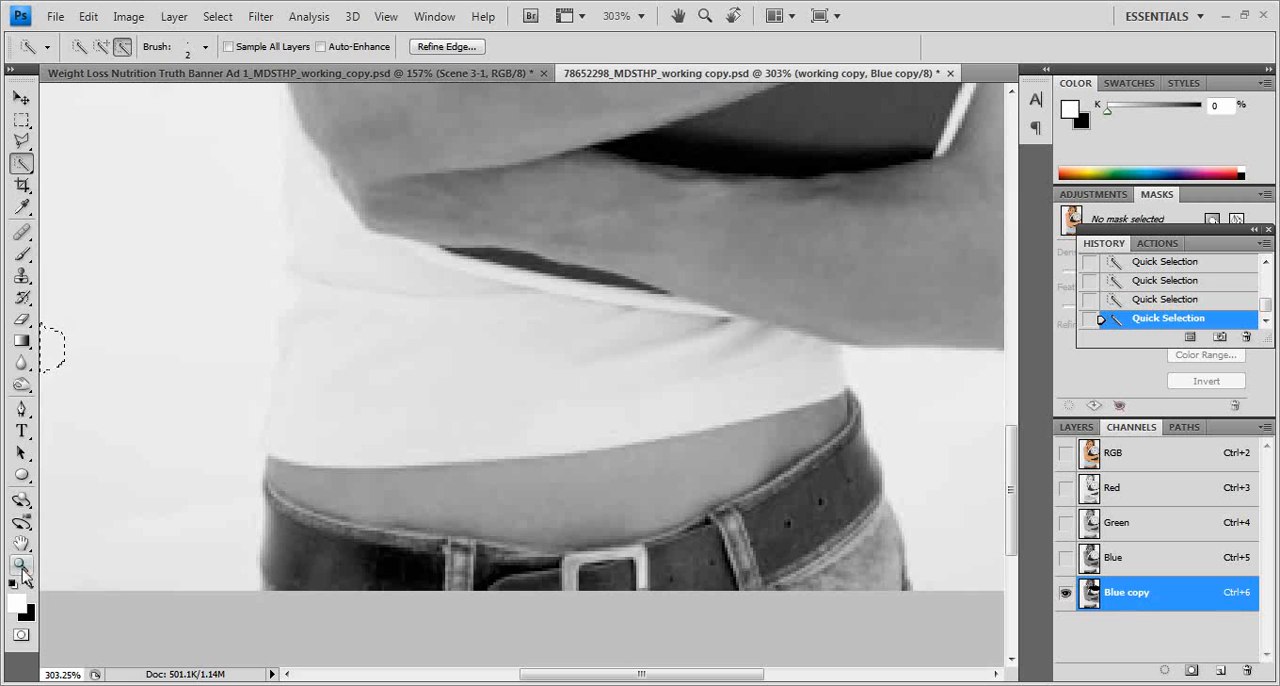
double_click(20, 565)
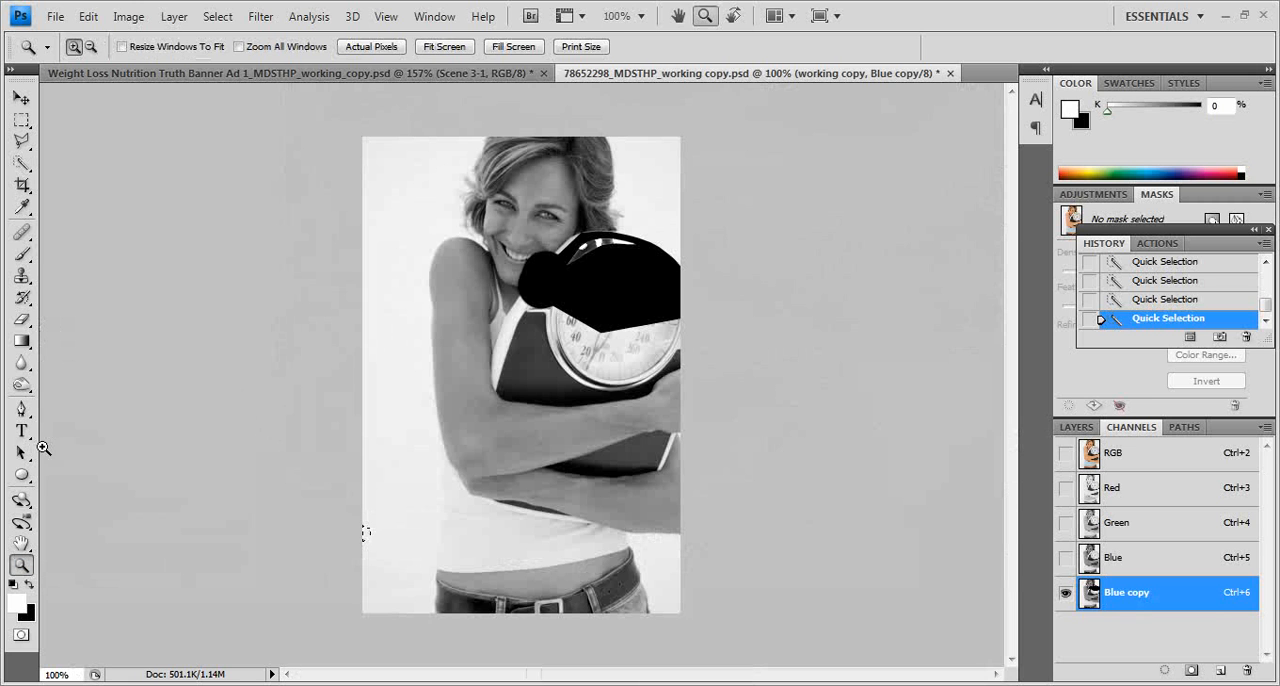
click(21, 163)
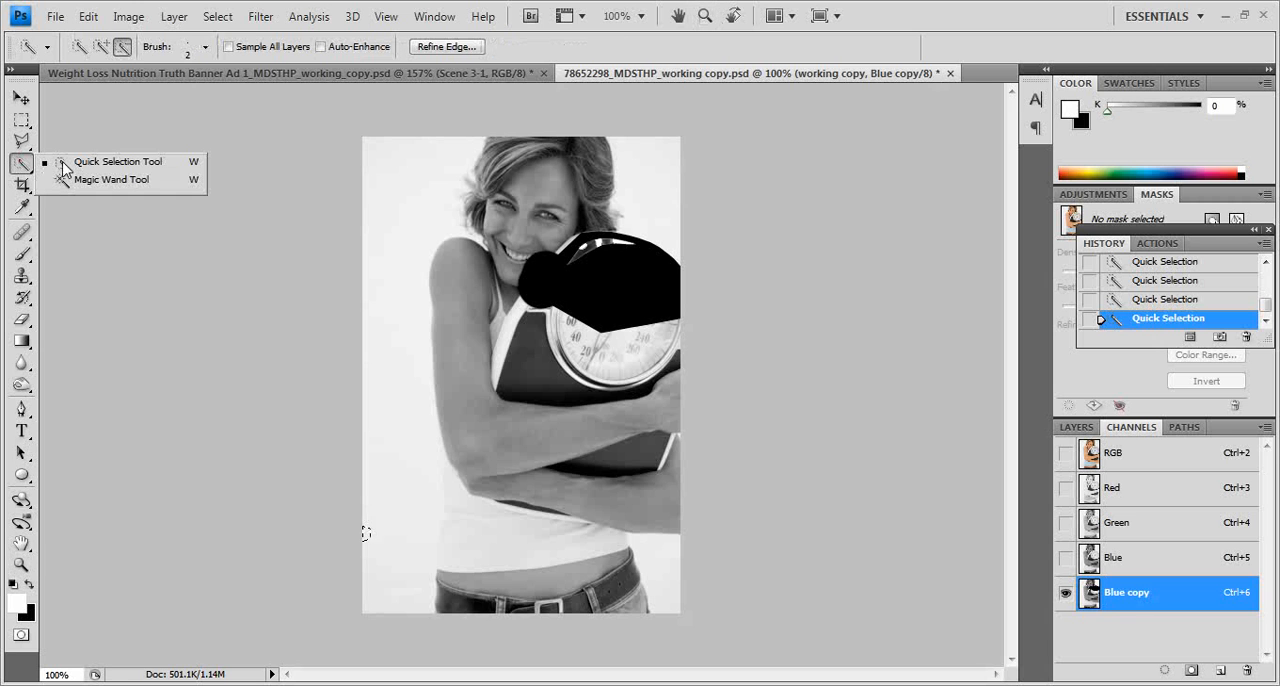
click(96, 163)
click(101, 46)
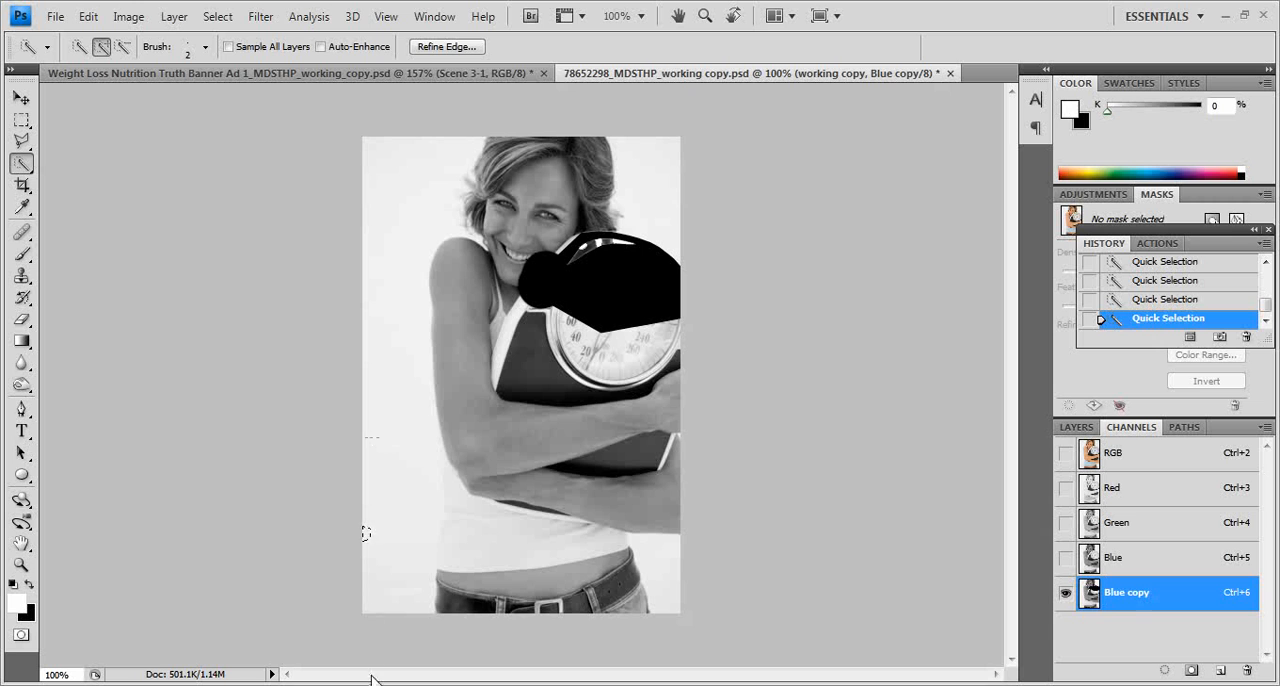
drag(383, 624, 386, 549)
drag(397, 389, 397, 382)
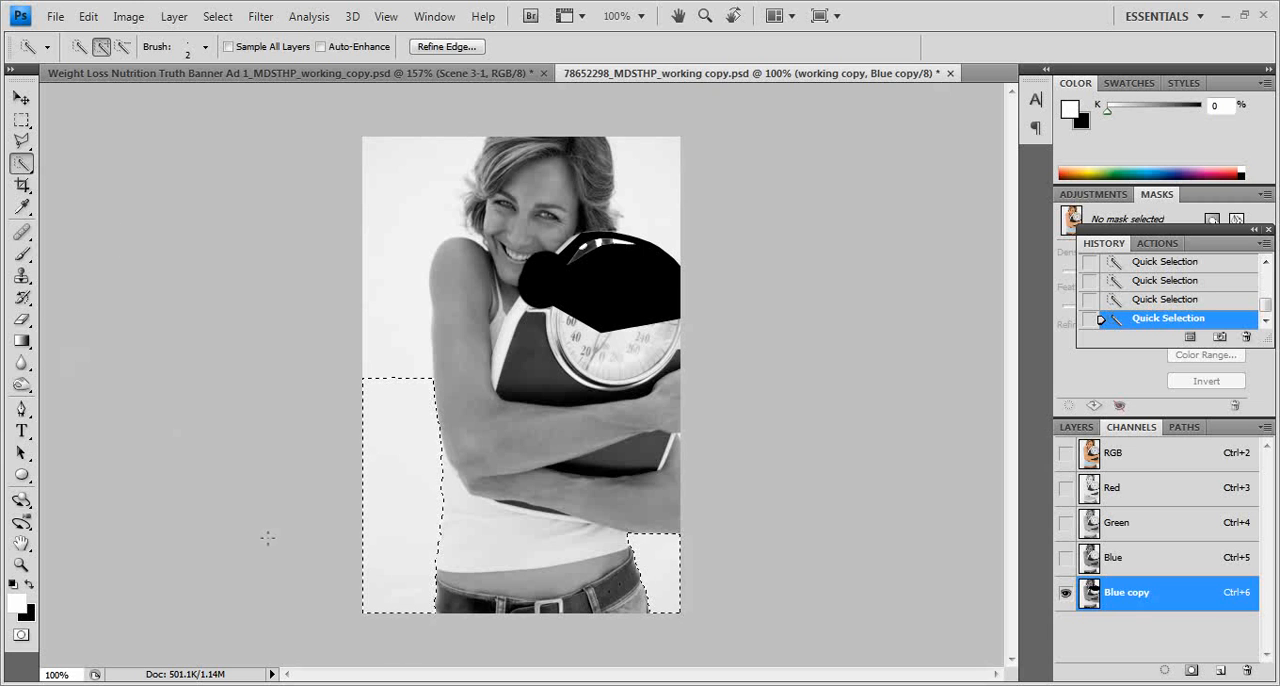
Step: Prepare the Brush tool with a 125 px tip and black as the foreground colour
key(b)
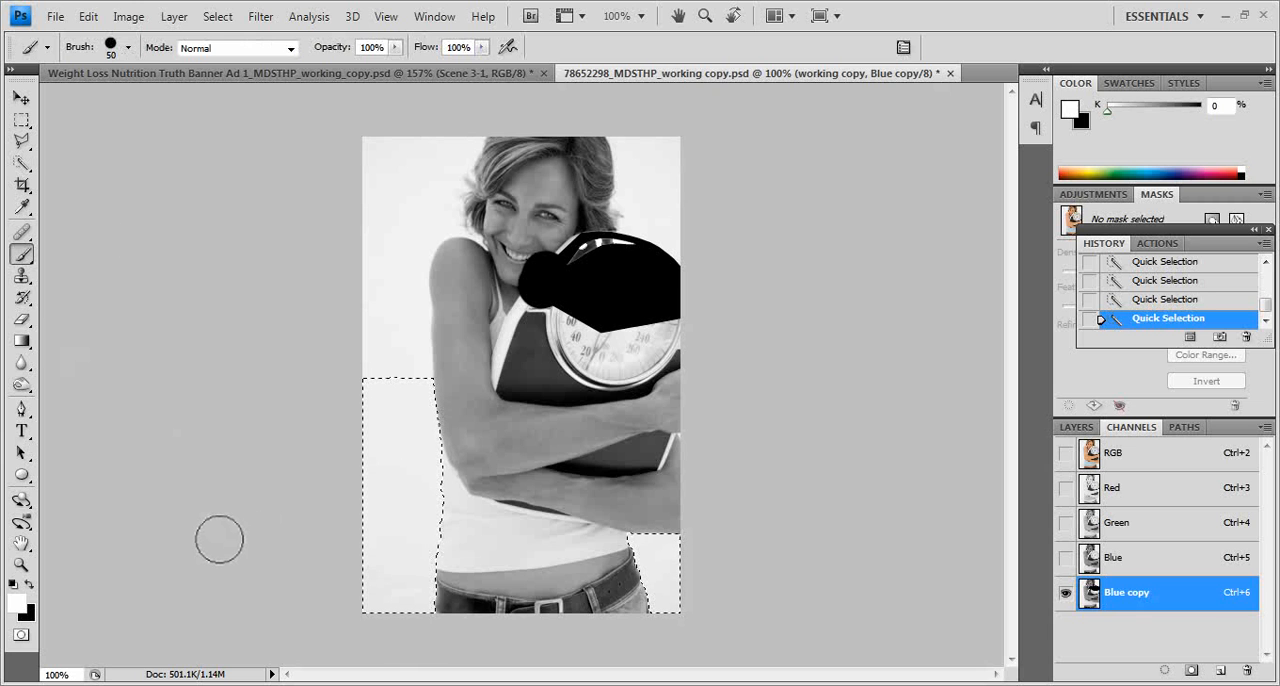
key(bracketright)
key(bracketright)
key(bracketright)
key(bracketright)
key(bracketright)
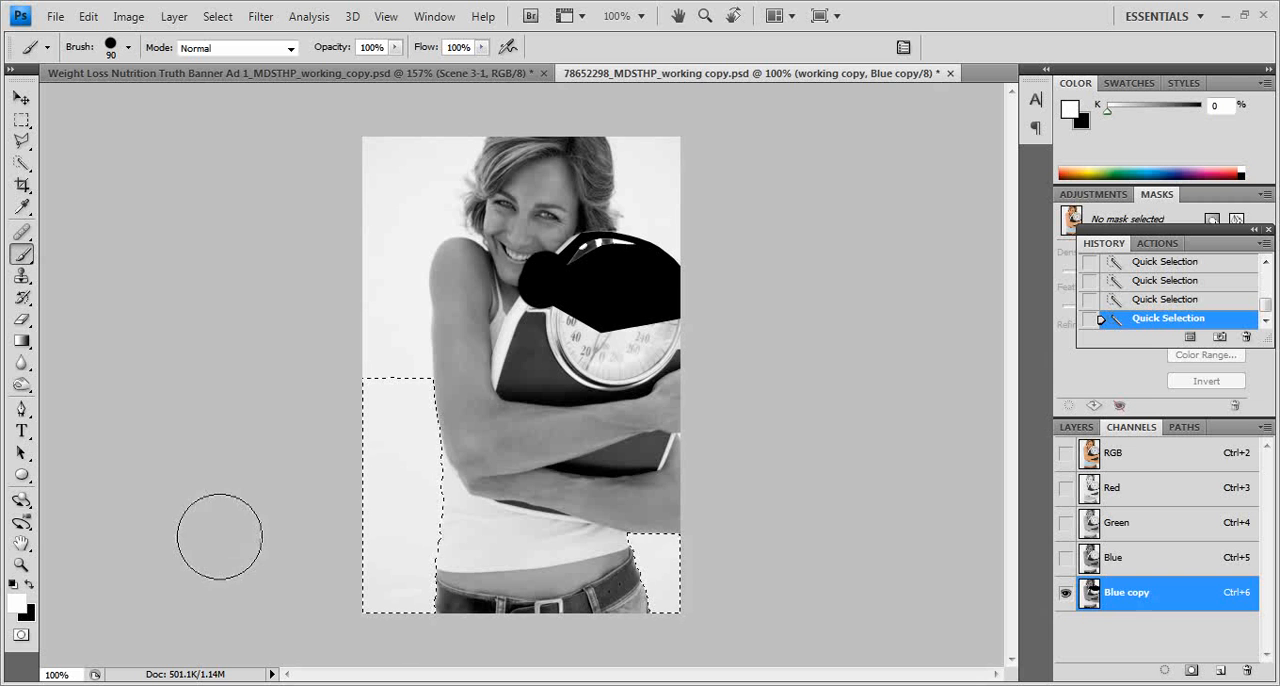
key(bracketright)
key(x)
drag(362, 417, 437, 412)
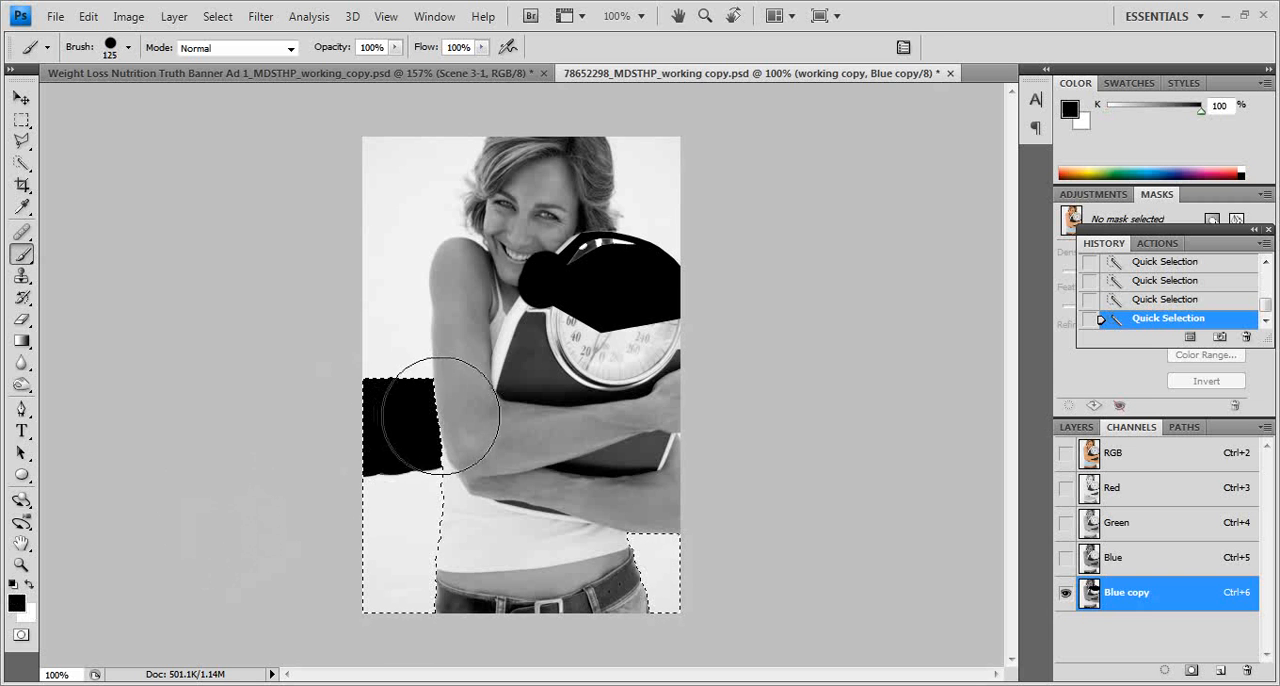
mouse_move(403, 621)
mouse_down()
mouse_move(640, 617)
mouse_move(623, 543)
mouse_up()
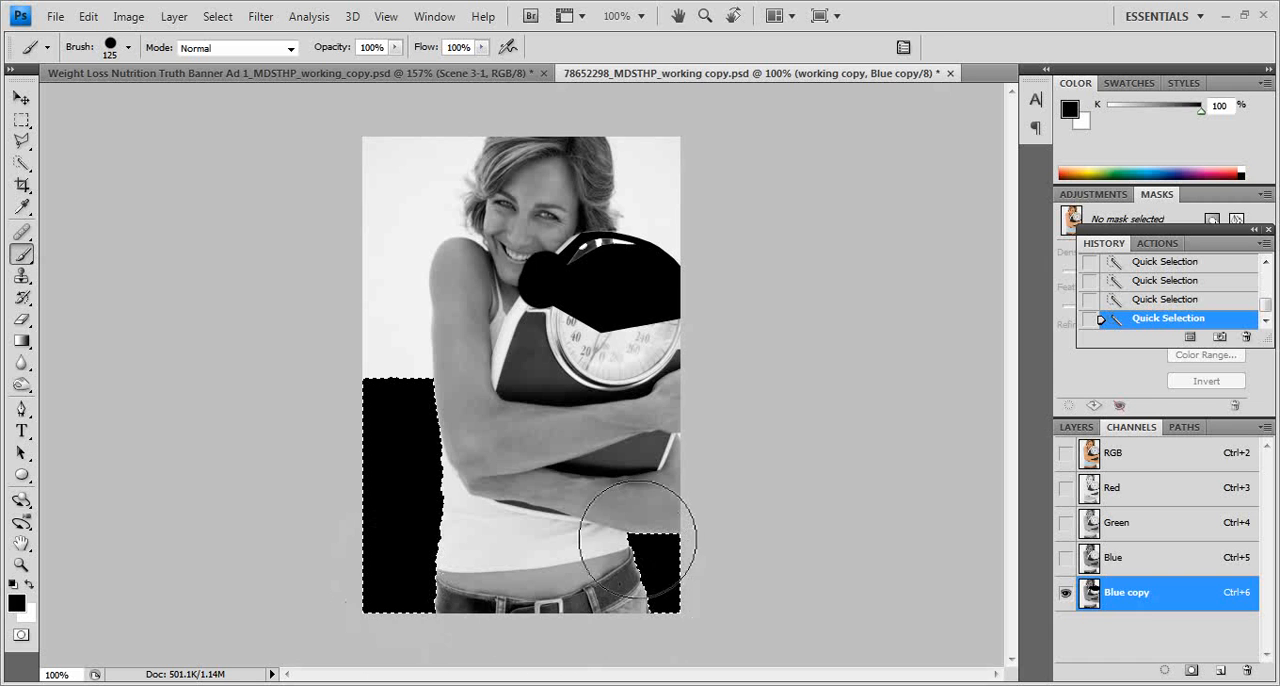
mouse_move(483, 597)
mouse_down()
mouse_move(497, 603)
mouse_move(425, 592)
mouse_up()
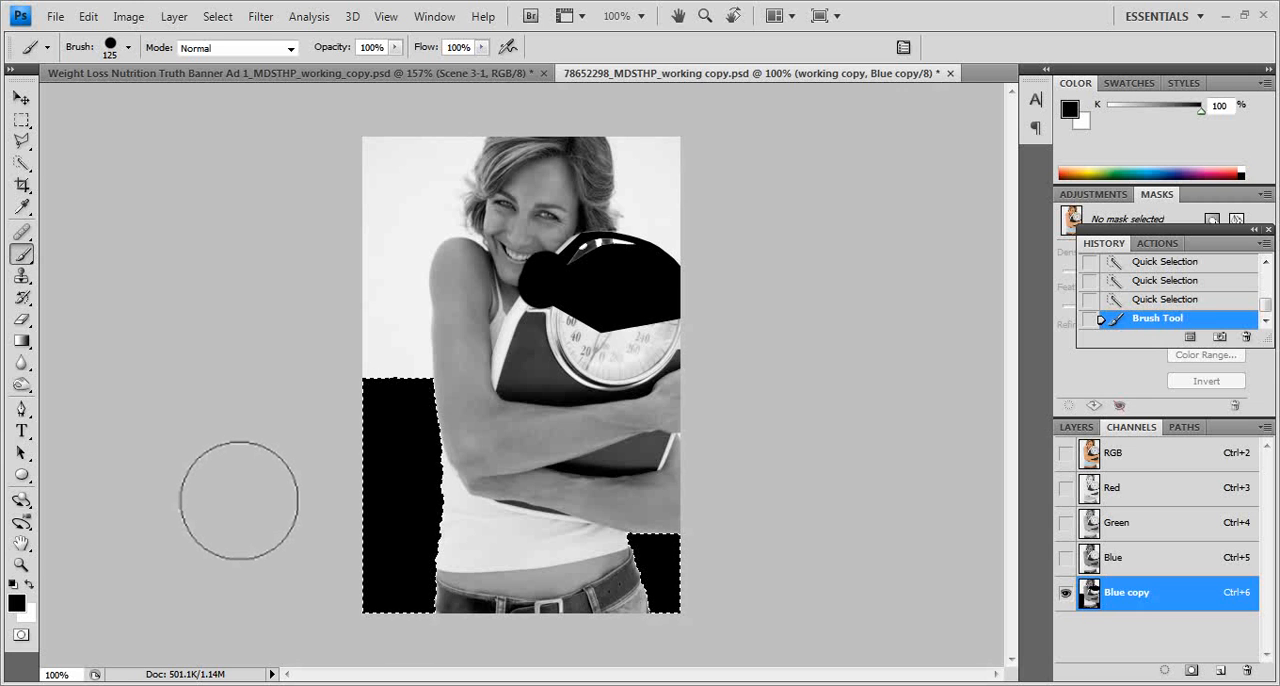
key(ctrl+z)
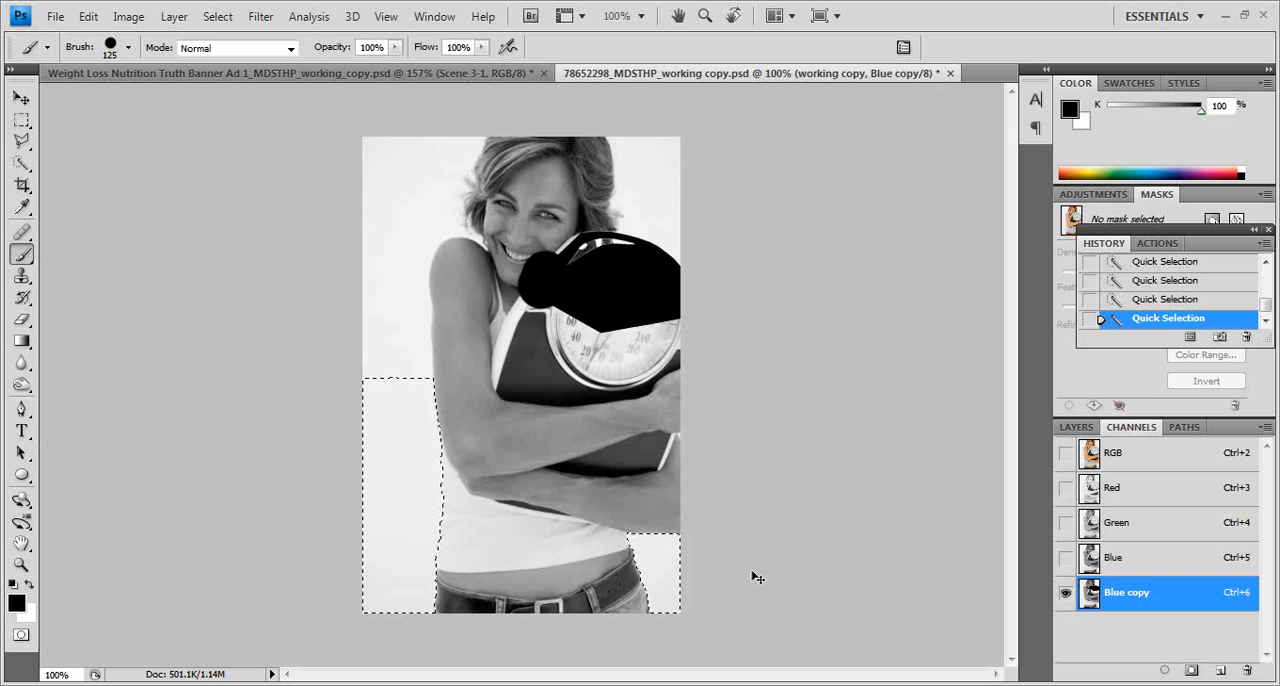
Step: Invert the selection, paint the woman's shirt, jeans and lower forearm black up to its edges, and deselect
key(ctrl+shift+i)
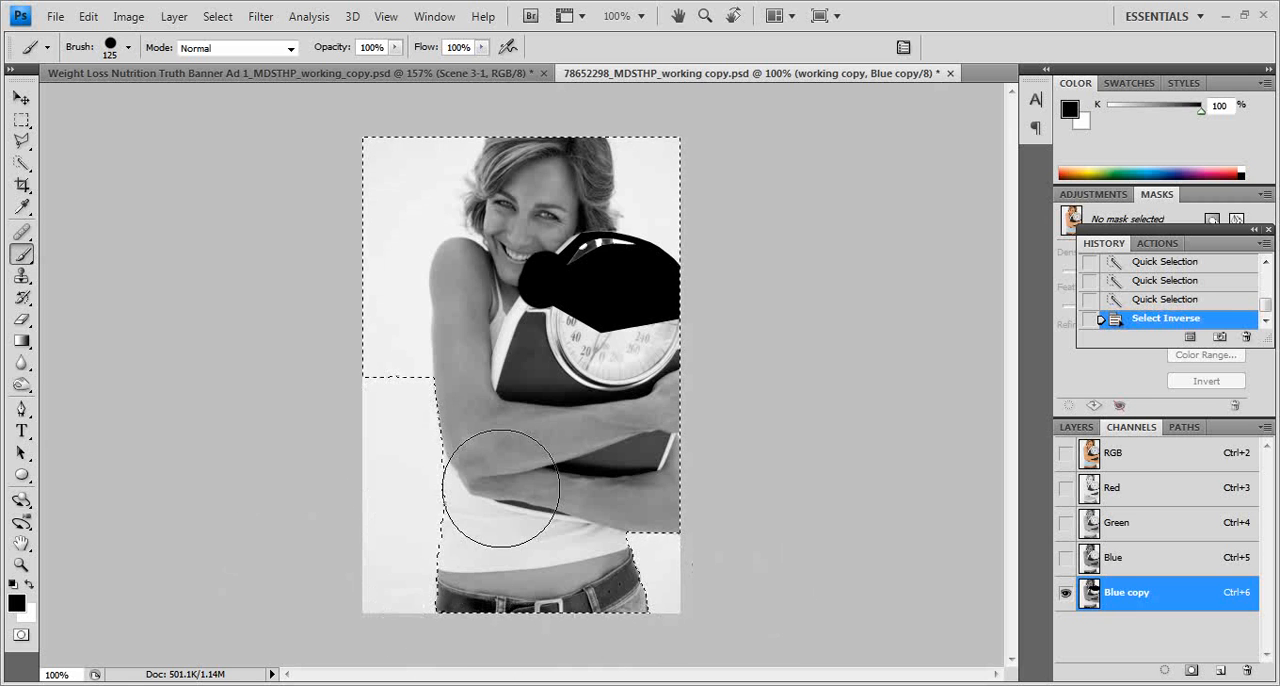
mouse_move(460, 436)
mouse_down()
mouse_move(467, 609)
mouse_move(510, 587)
mouse_move(539, 502)
mouse_move(592, 612)
mouse_move(622, 617)
mouse_move(564, 502)
mouse_move(592, 623)
mouse_move(554, 614)
mouse_move(536, 539)
mouse_move(561, 512)
mouse_move(676, 516)
mouse_move(597, 486)
mouse_move(545, 486)
mouse_move(536, 460)
mouse_move(529, 529)
mouse_up()
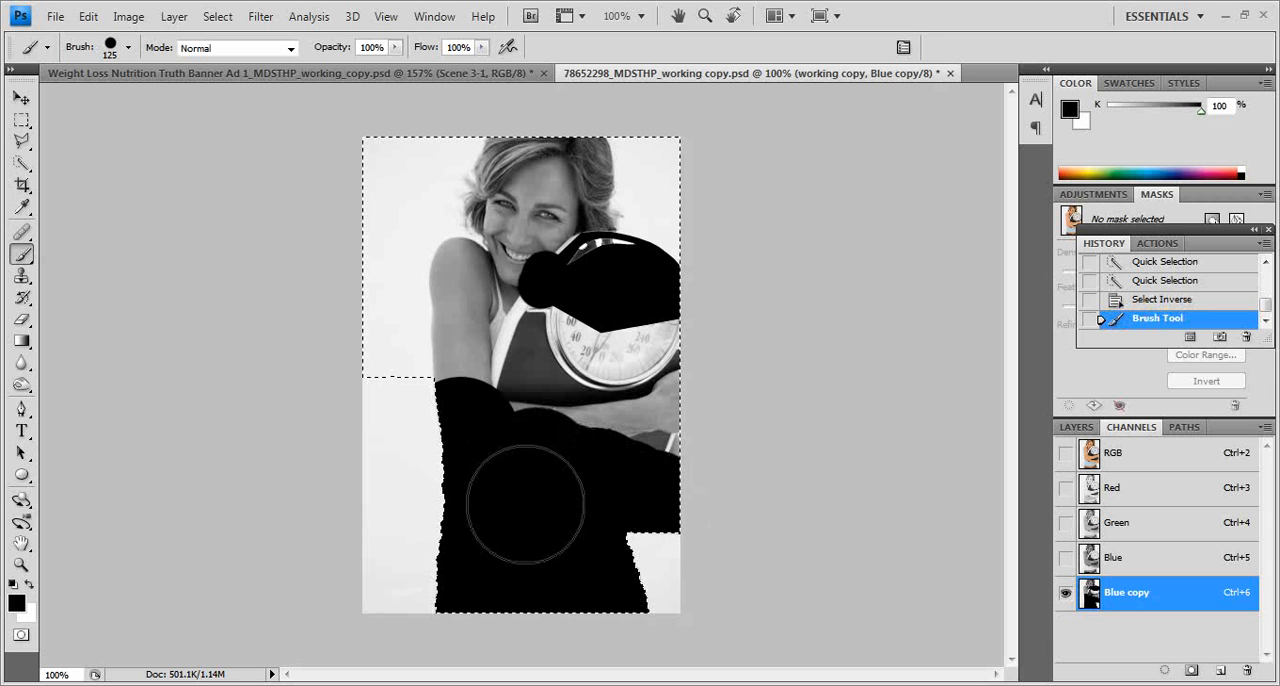
key(ctrl+d)
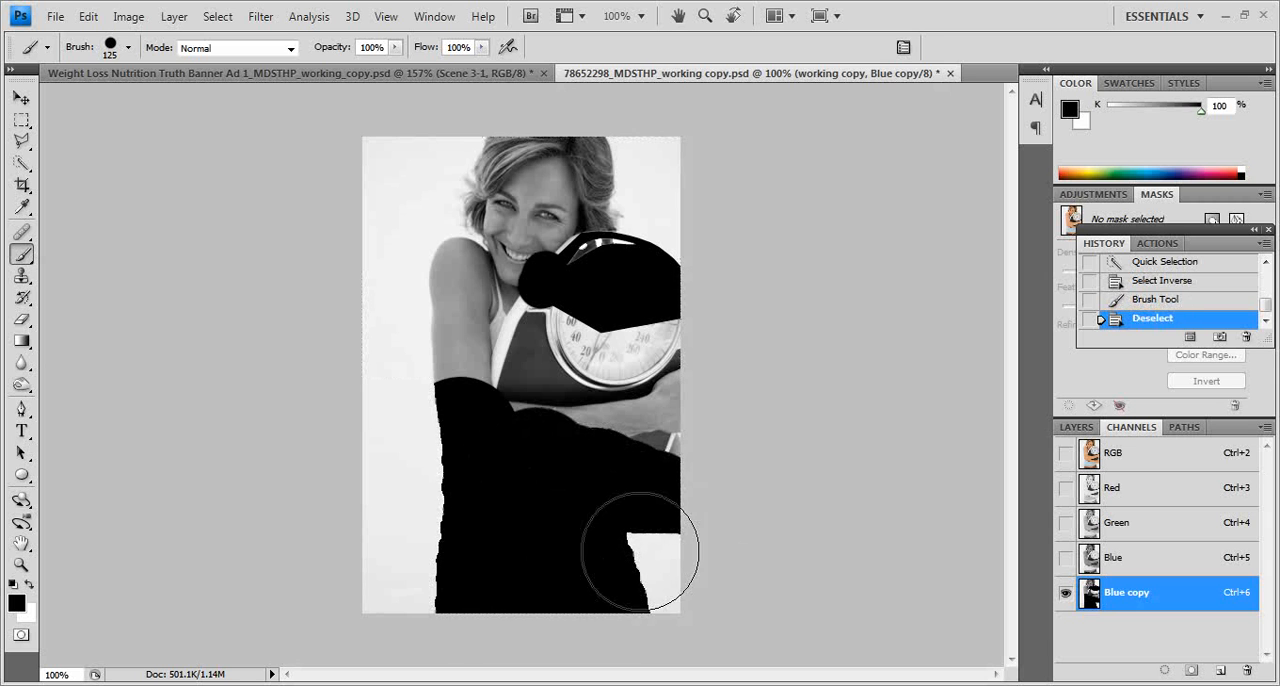
Step: Extend the black over the forearm and the exposed scale corner between the woman's arms with the 125 px brush
click(21, 565)
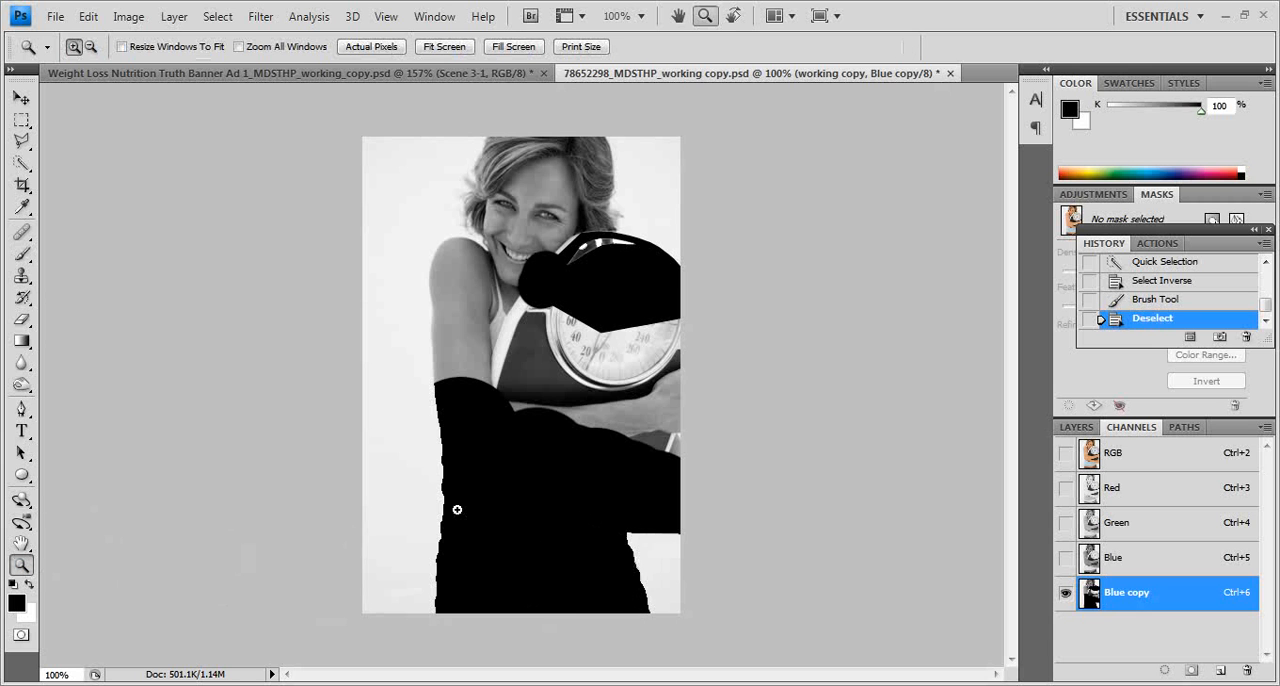
drag(516, 443, 806, 587)
key(b)
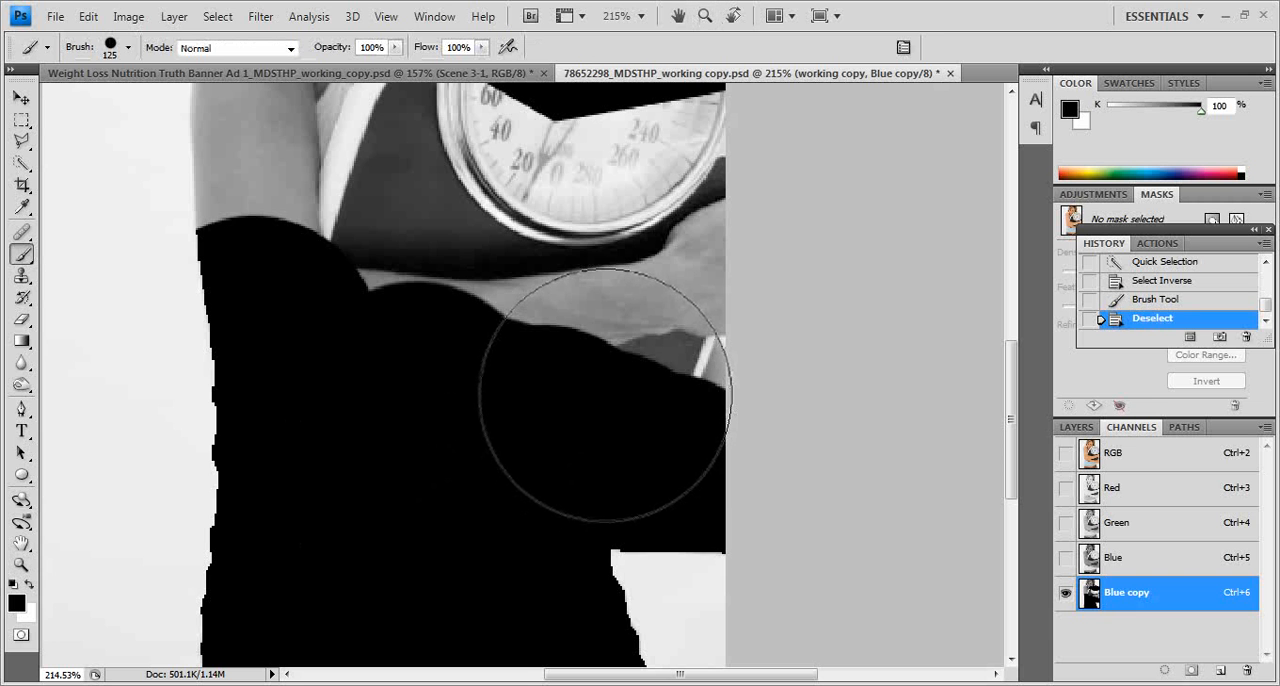
click(607, 395)
click(605, 425)
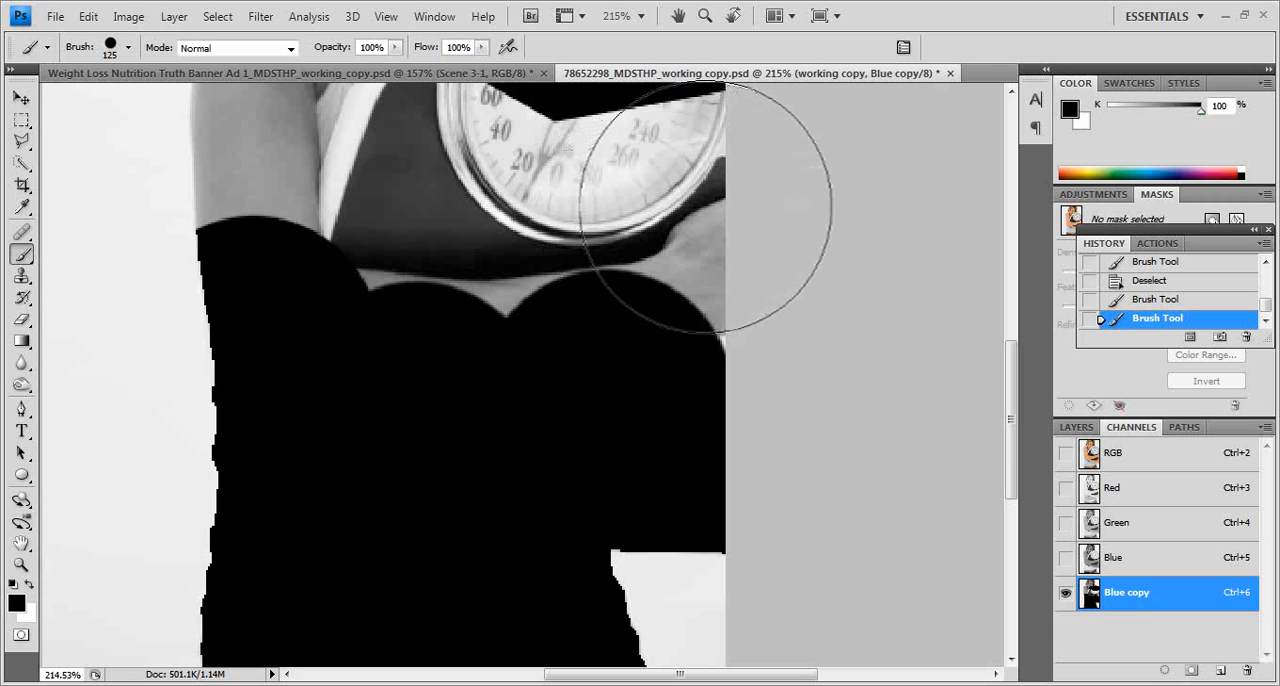
Step: Reduce the brush to 90 px and paint the hand, the remaining forearm and the scale's lower part black
key(bracketleft)
key(bracketleft)
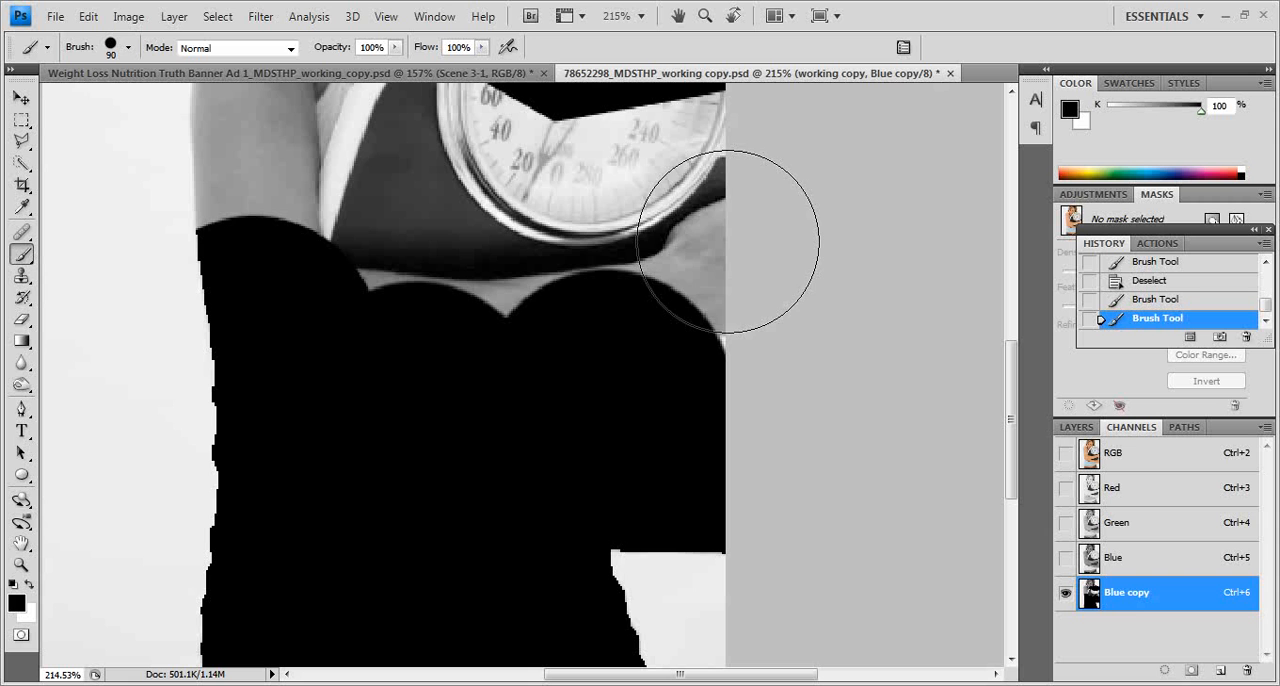
click(728, 240)
drag(734, 251, 667, 232)
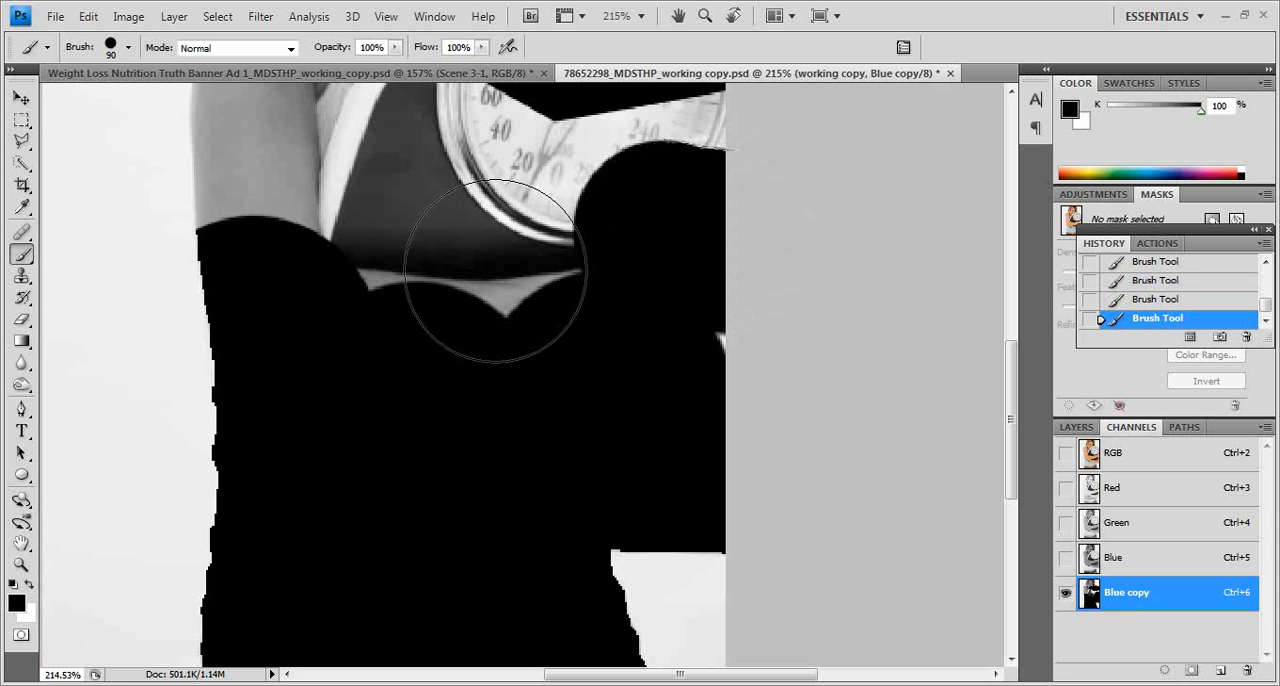
mouse_move(514, 251)
mouse_down()
mouse_move(462, 294)
mouse_move(388, 250)
mouse_up()
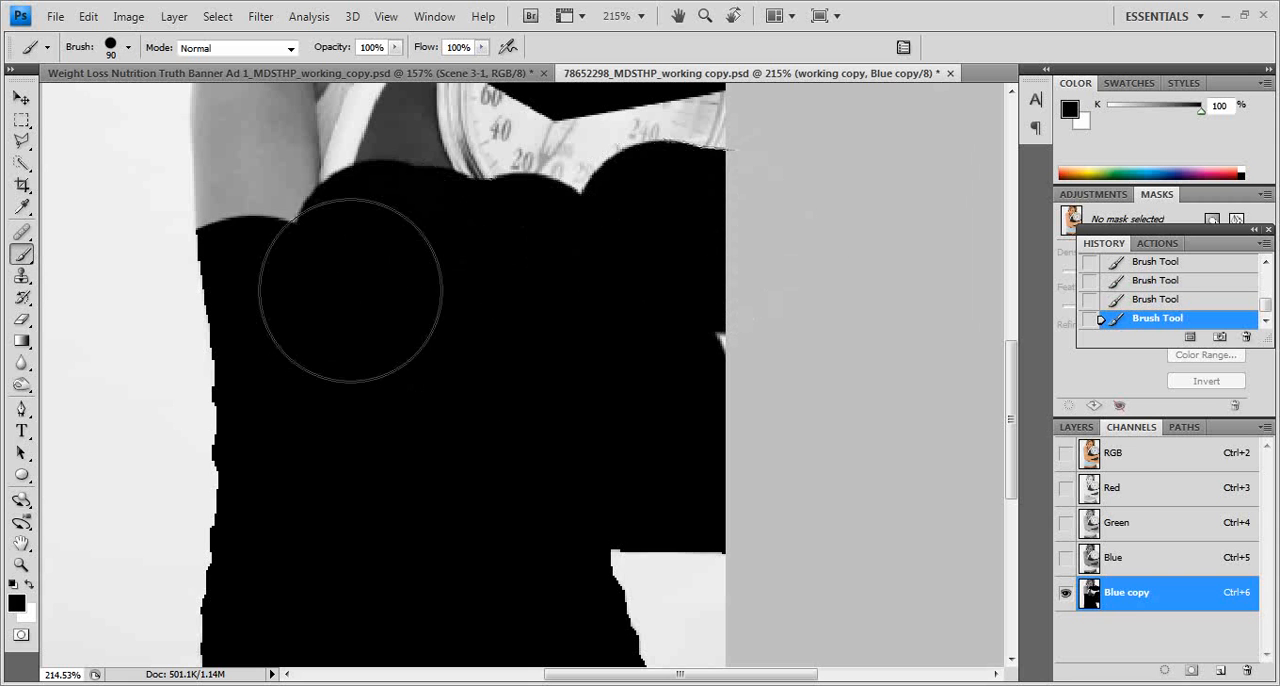
Step: Paint the rest of the scale's dial and body and the inner part of the woman's upper arm black with the 90 px brush
scroll(395, 300, up, 5)
drag(595, 385, 681, 349)
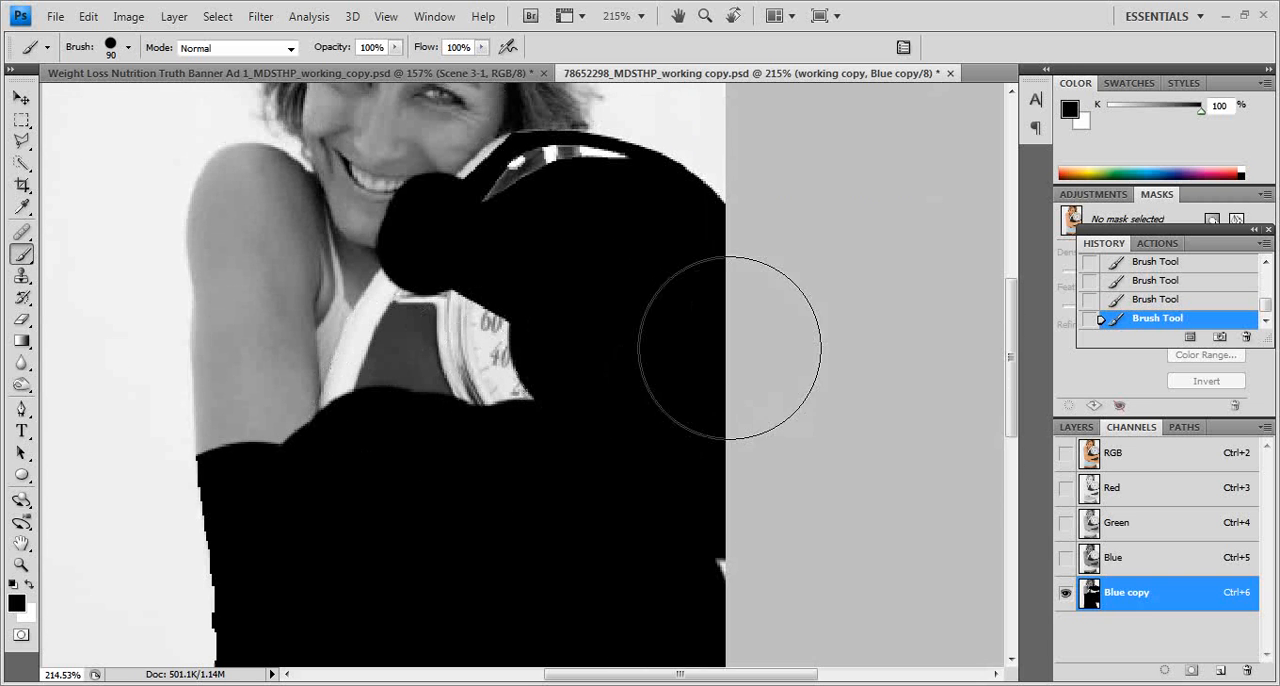
mouse_move(586, 320)
mouse_down()
mouse_move(491, 380)
mouse_move(400, 405)
mouse_move(383, 337)
mouse_move(331, 271)
mouse_move(300, 540)
mouse_up()
scroll(420, 610, up, 3)
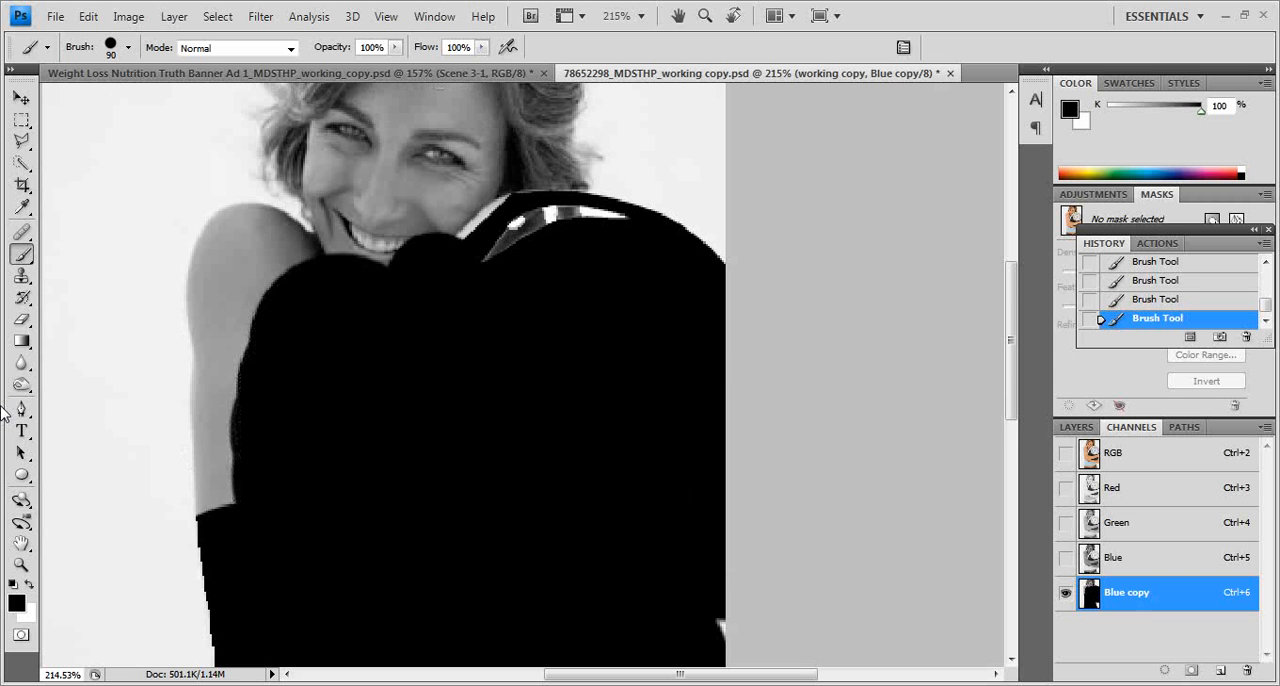
scroll(400, 470, up, 2)
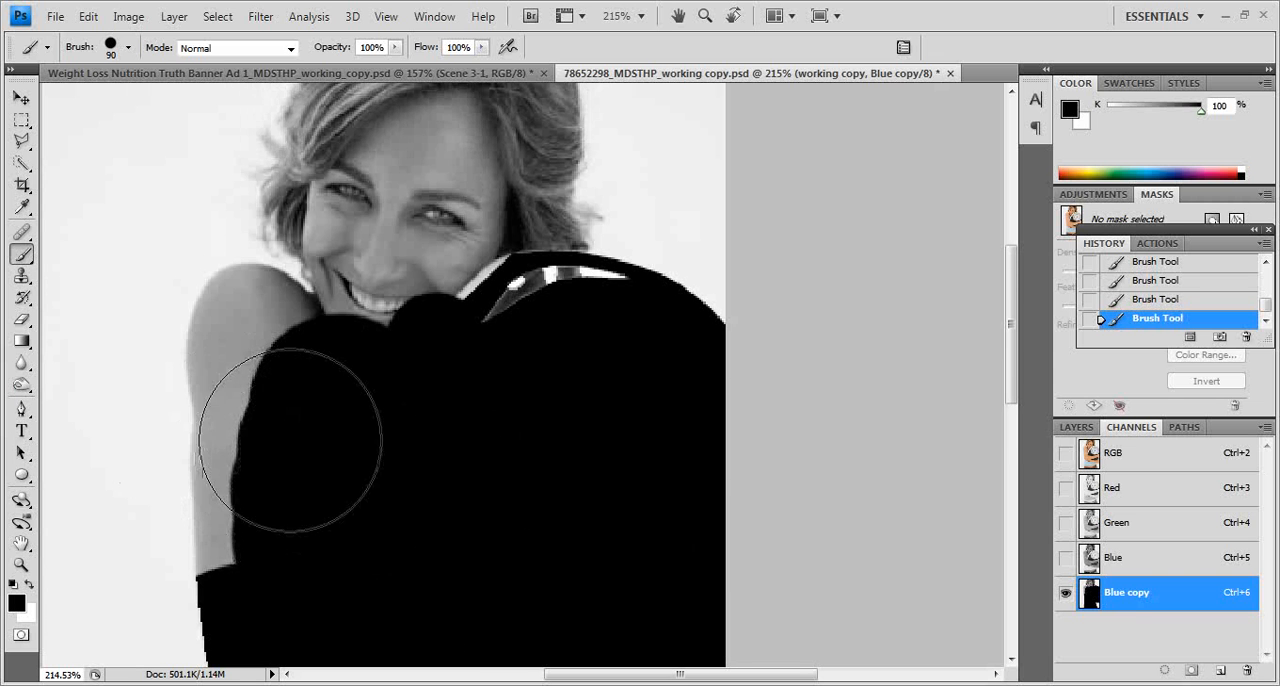
mouse_move(300, 406)
mouse_down()
mouse_move(317, 411)
mouse_move(306, 543)
mouse_up()
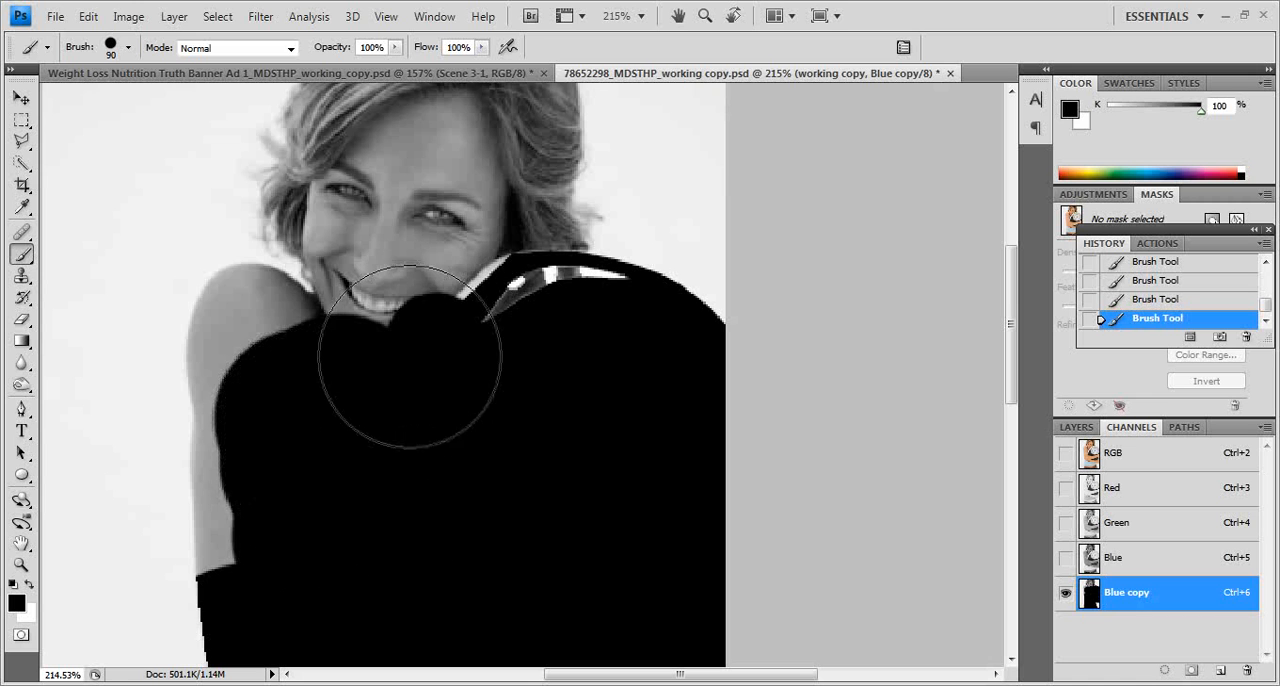
Step: Reduce the brush to 60 px and paint the woman's chin, mouth and cheek and the adjoining scale edge black
key(bracketleft)
key(bracketleft)
key(bracketleft)
mouse_move(413, 372)
mouse_down()
mouse_move(404, 310)
mouse_move(422, 268)
mouse_move(473, 222)
mouse_move(406, 237)
mouse_up()
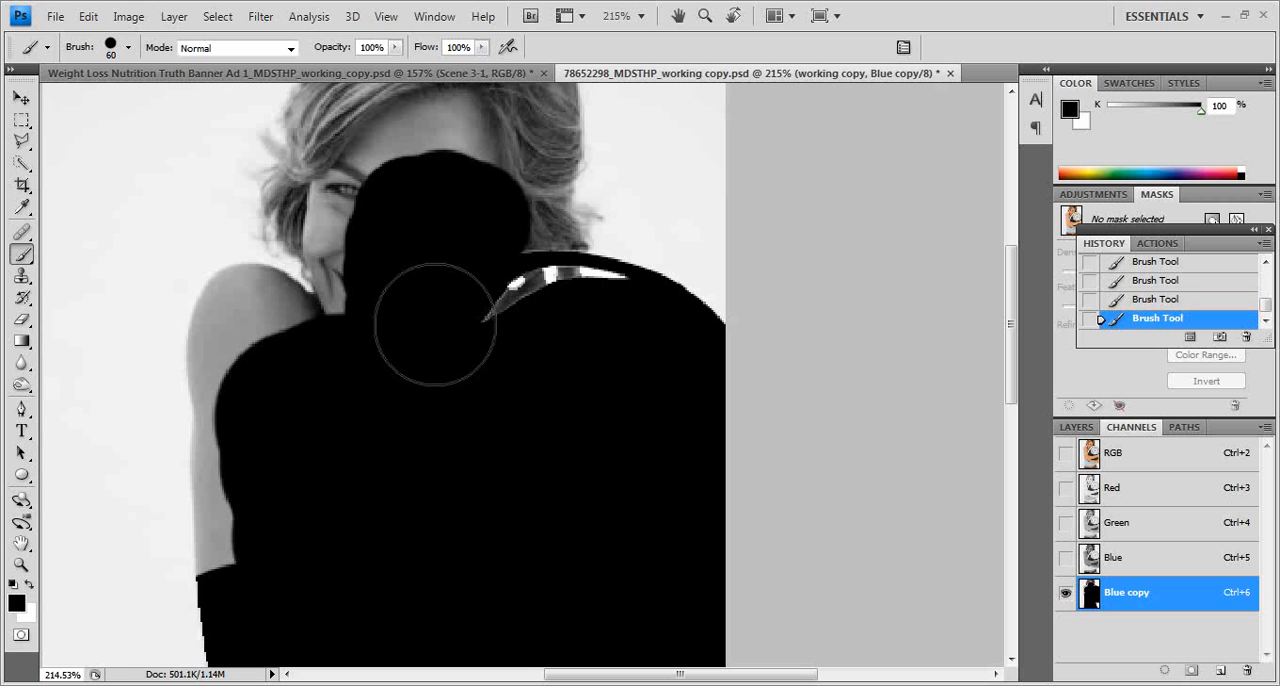
mouse_move(446, 316)
mouse_down()
mouse_move(417, 405)
mouse_move(450, 375)
mouse_move(446, 343)
mouse_move(475, 358)
mouse_up()
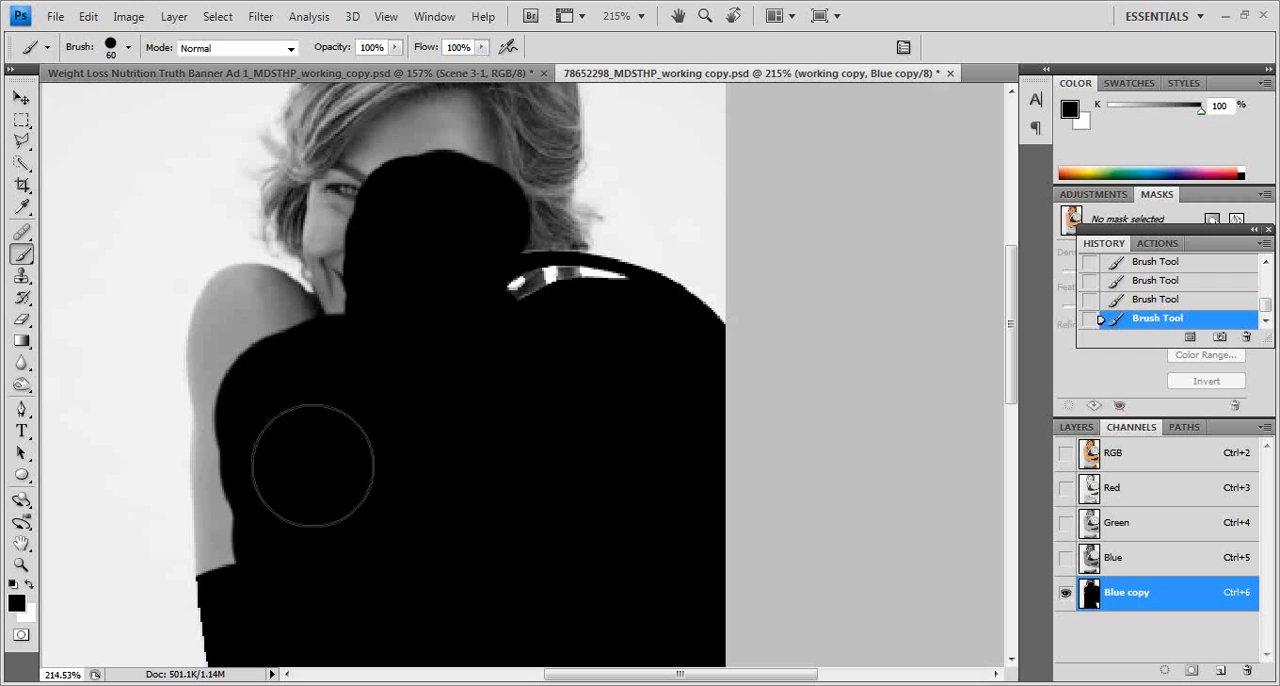
Step: Darken the grey patches inside the scale's upper rim and the hair edge beside the painted face with the Burn tool in the Midtones range
click(21, 385)
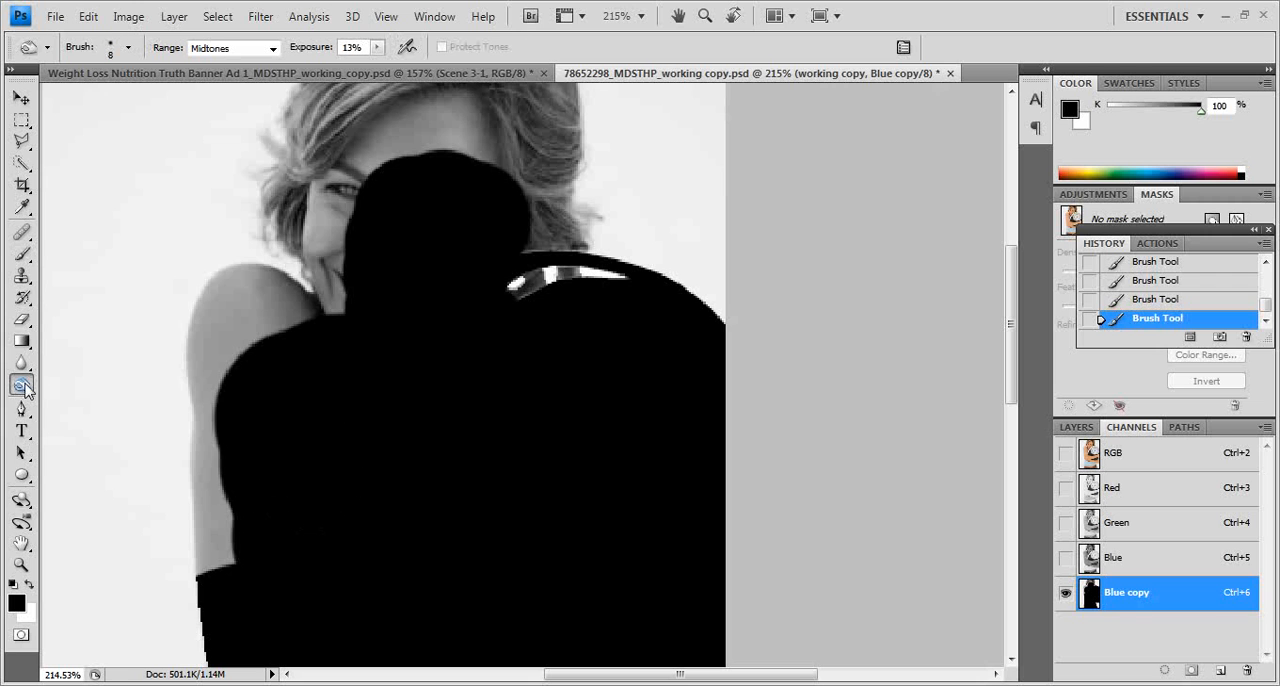
right_click(21, 385)
click(112, 397)
click(272, 48)
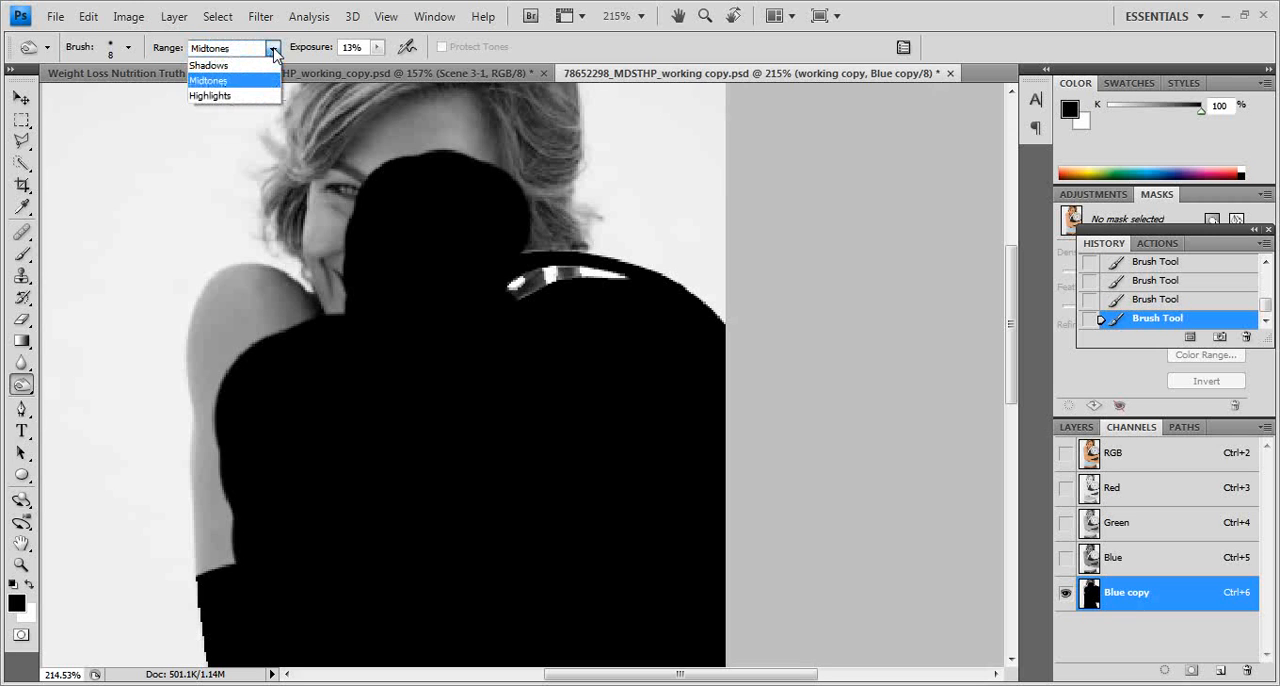
click(272, 48)
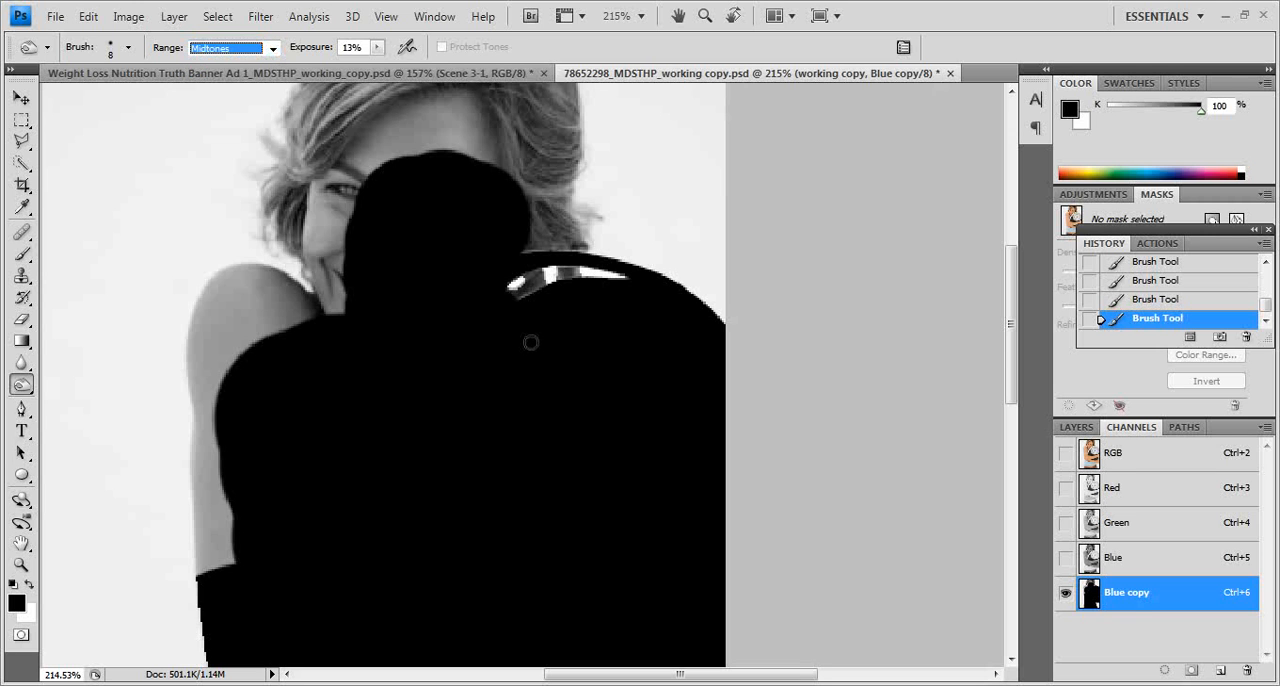
drag(535, 272, 538, 277)
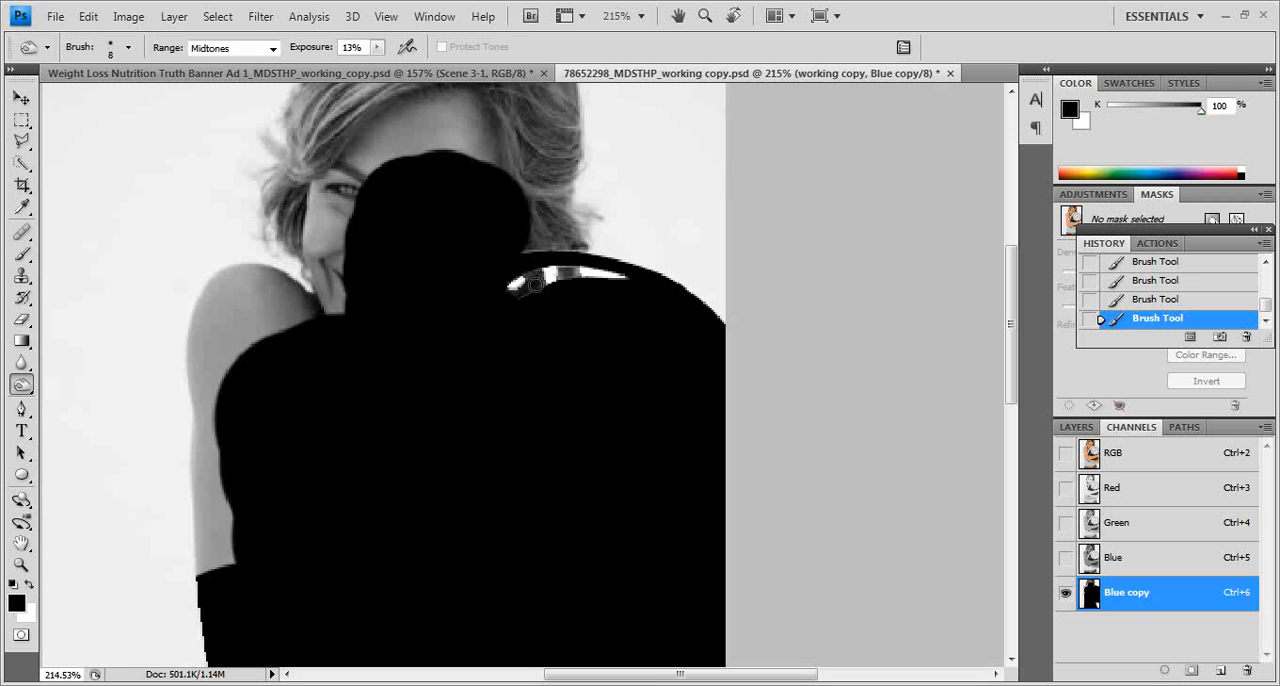
drag(515, 311, 597, 265)
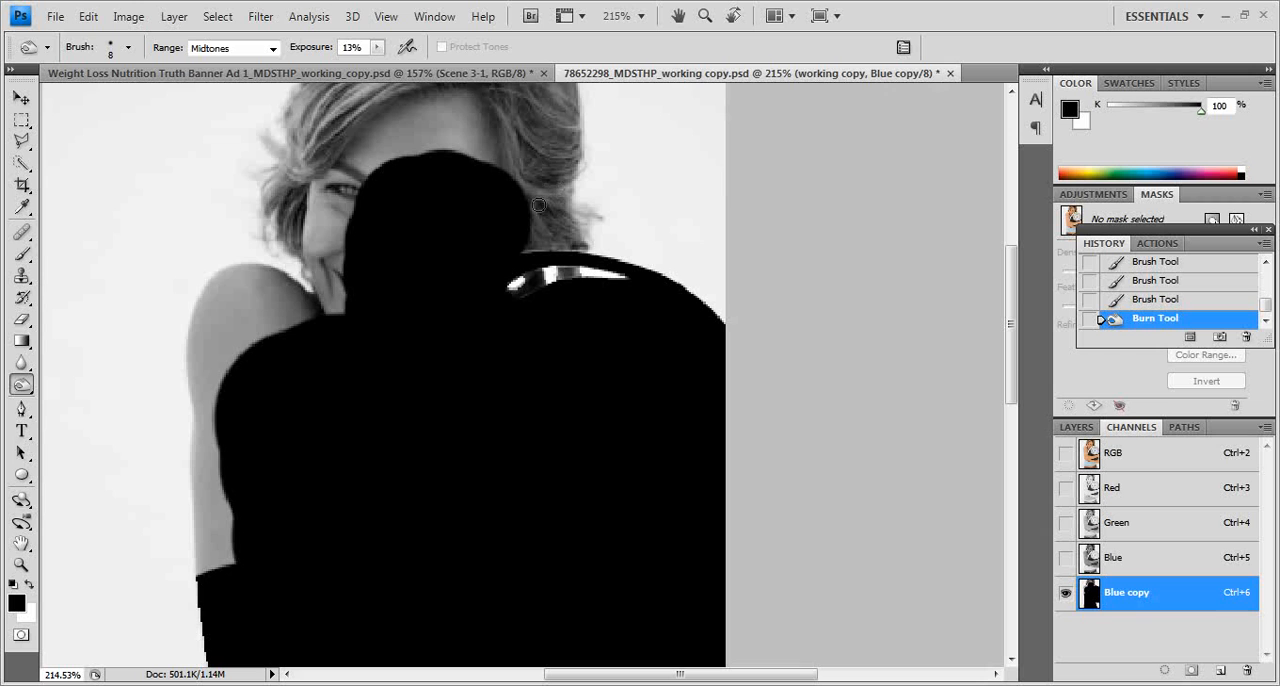
drag(518, 170, 566, 320)
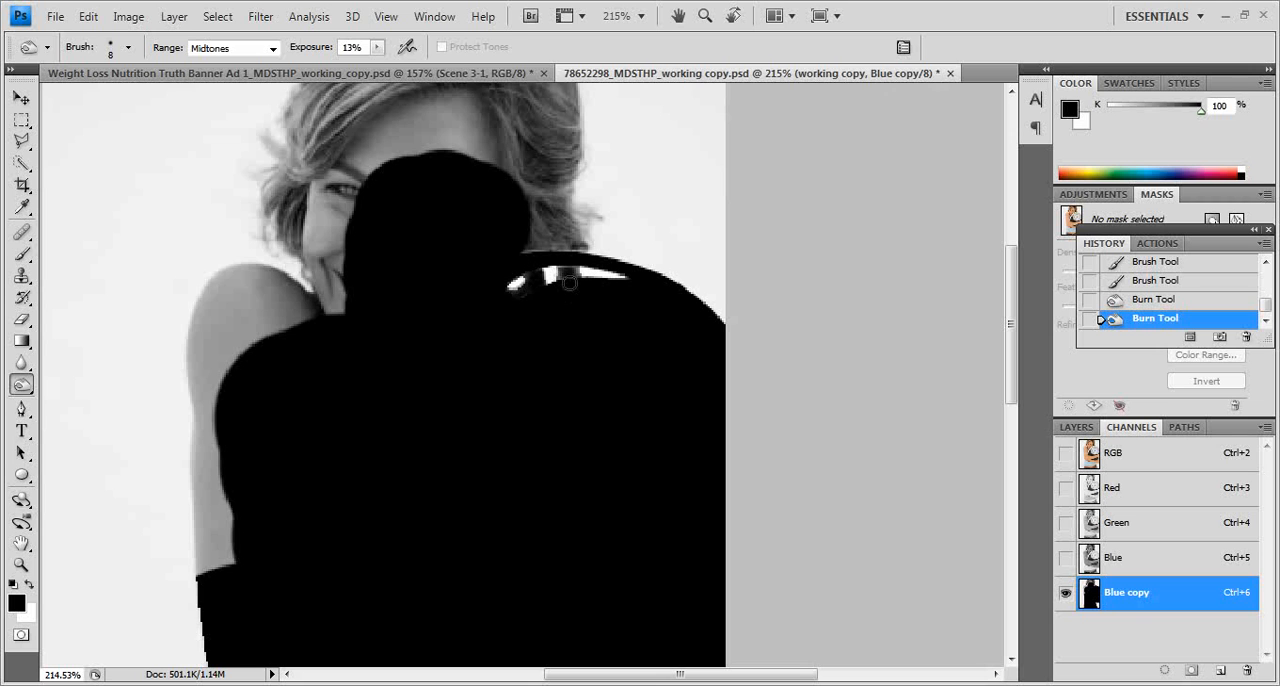
click(572, 264)
scroll(600, 541, up, 3)
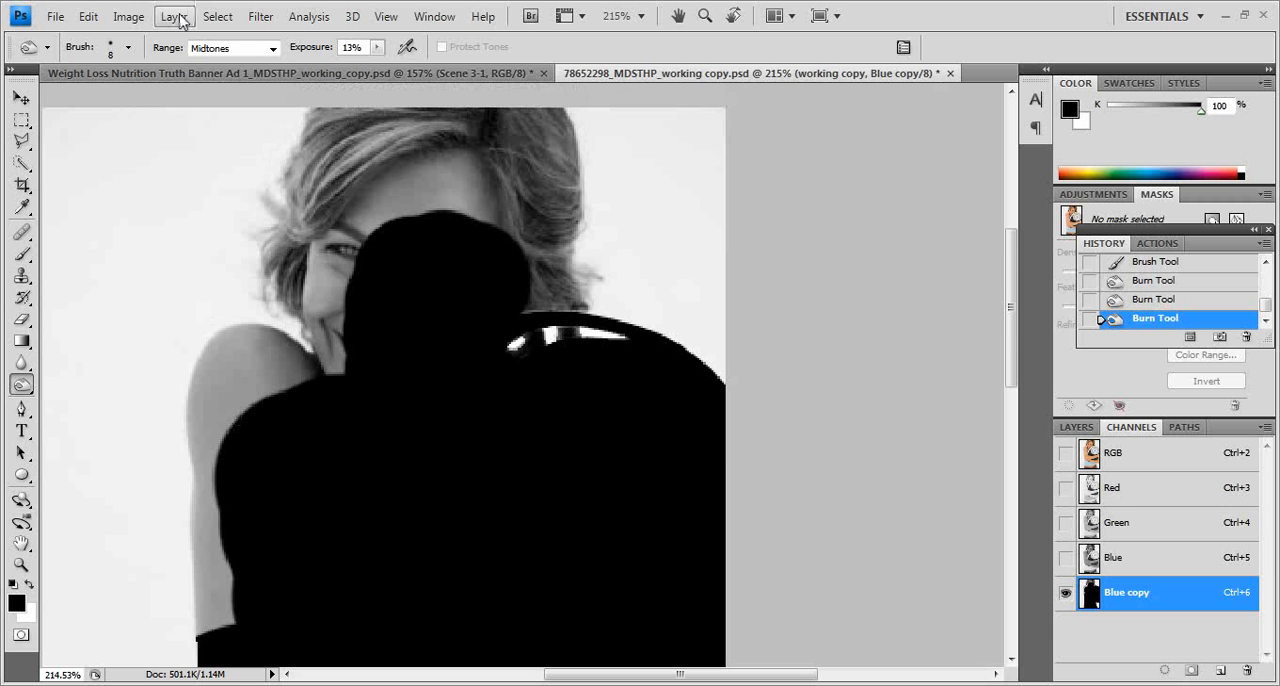
click(128, 17)
mouse_move(66, 63)
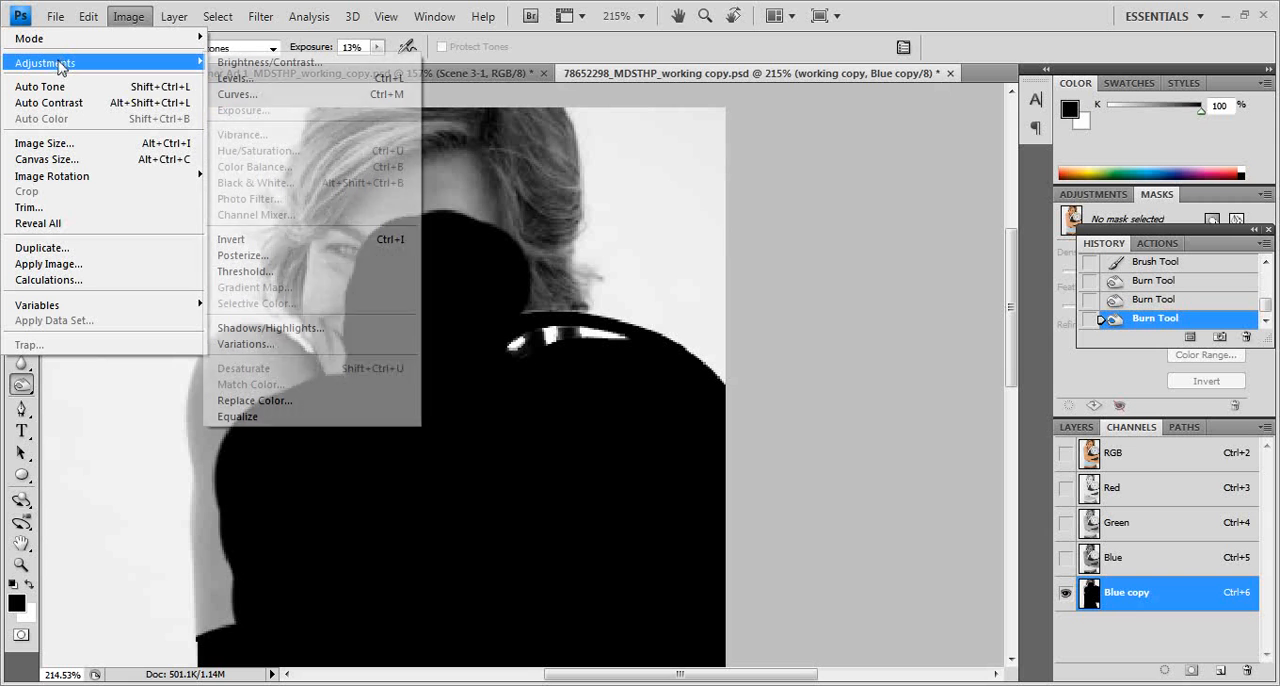
click(262, 79)
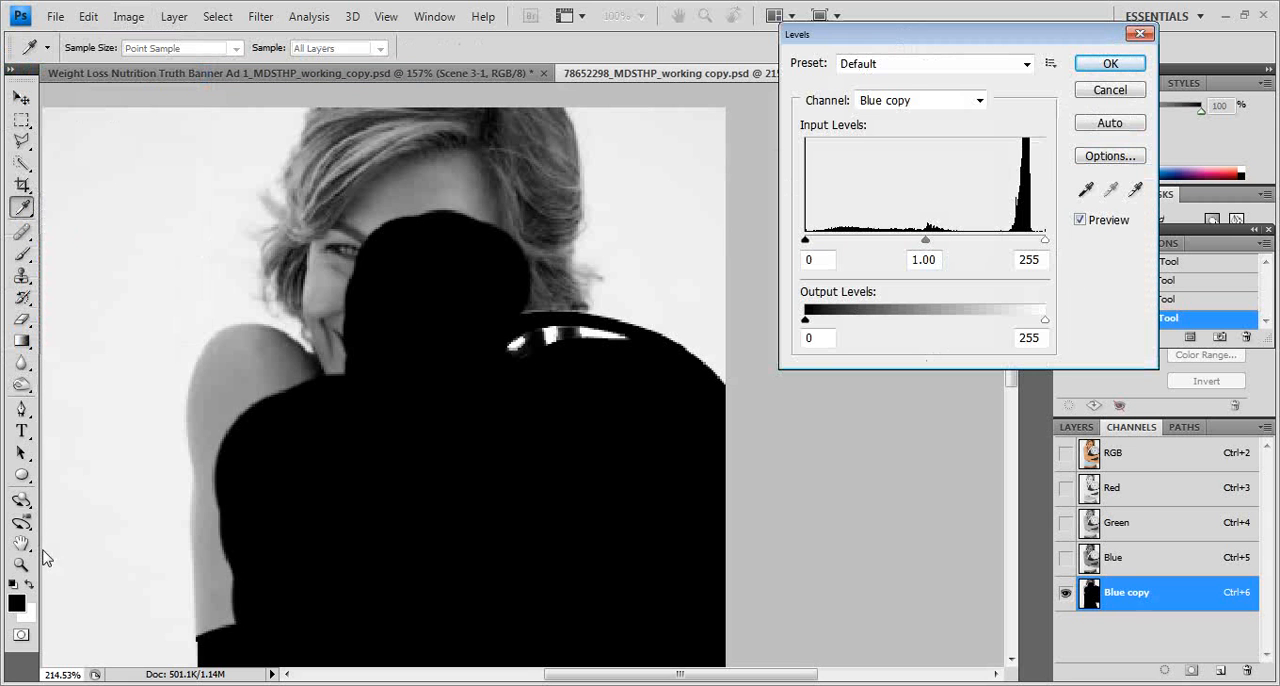
click(1110, 63)
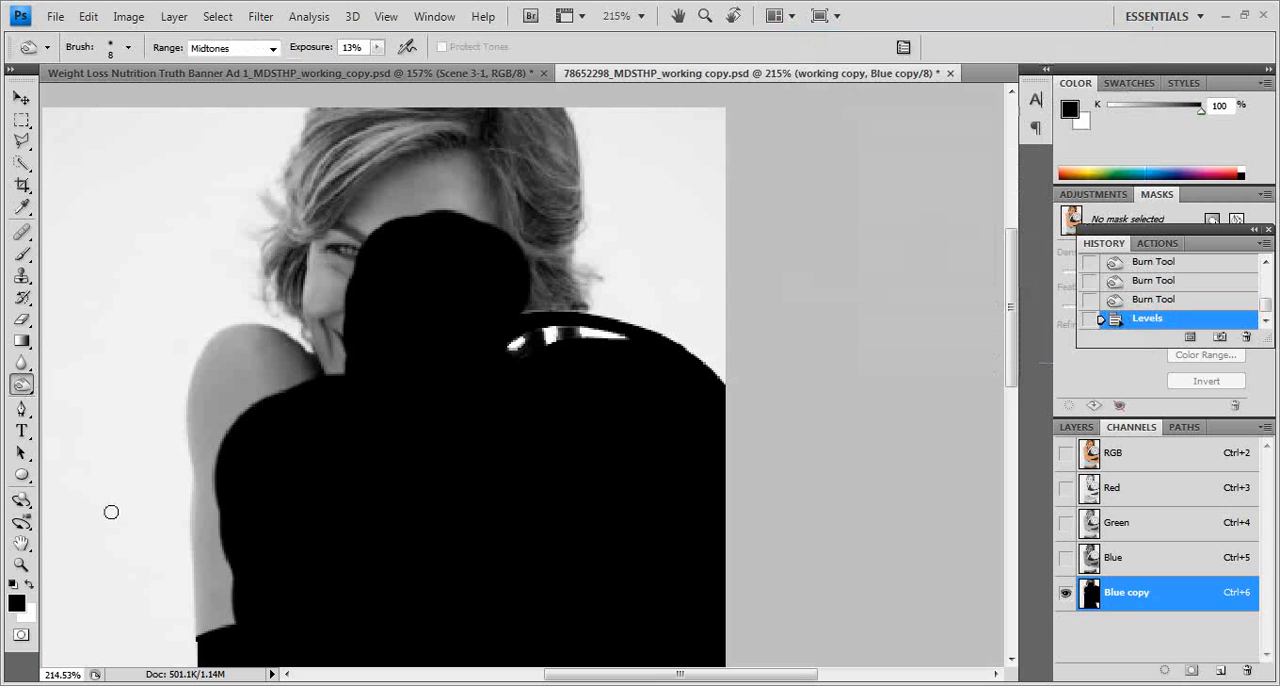
Step: Turn the remaining grey hair, face and arm black using Levels with a black input of 182 and a midtone value of 2.15
double_click(21, 566)
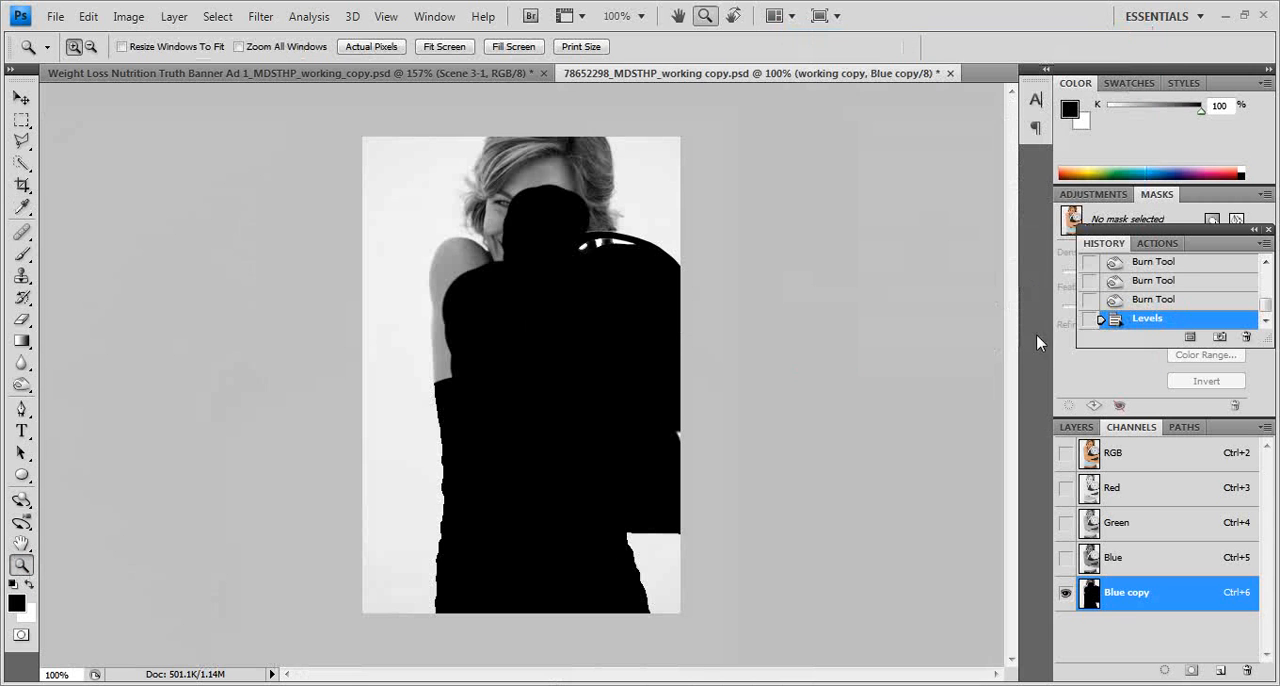
click(442, 47)
click(131, 17)
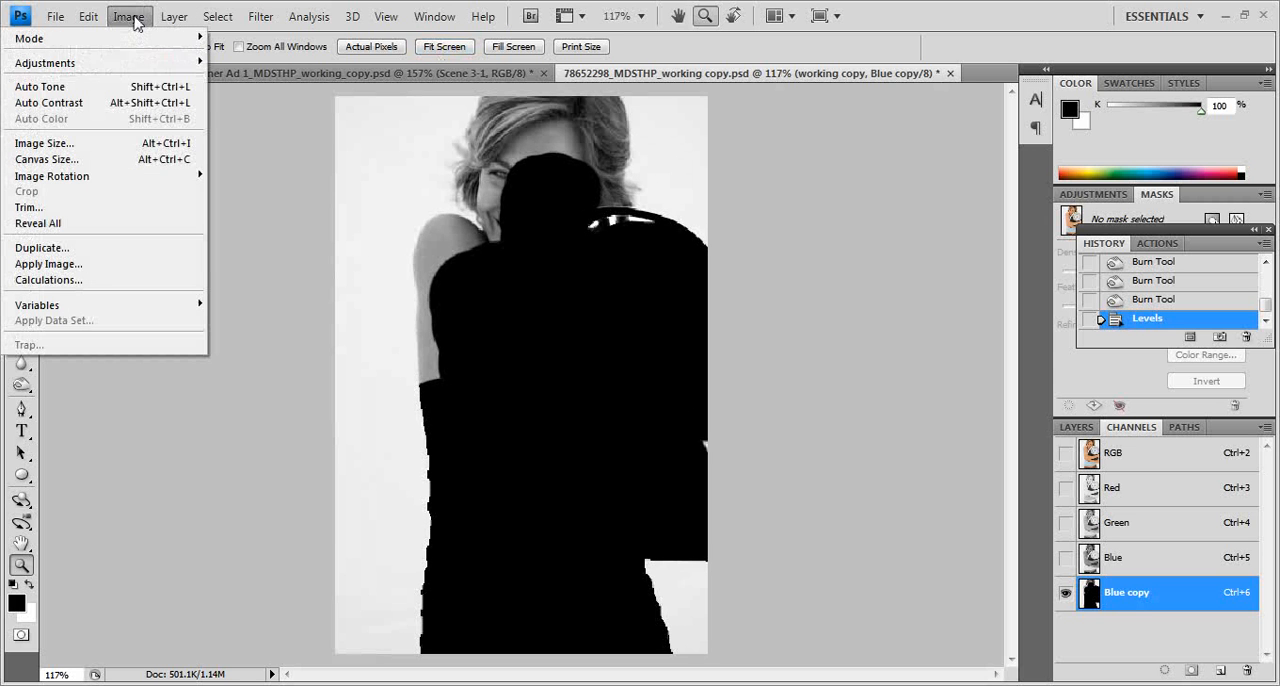
mouse_move(157, 72)
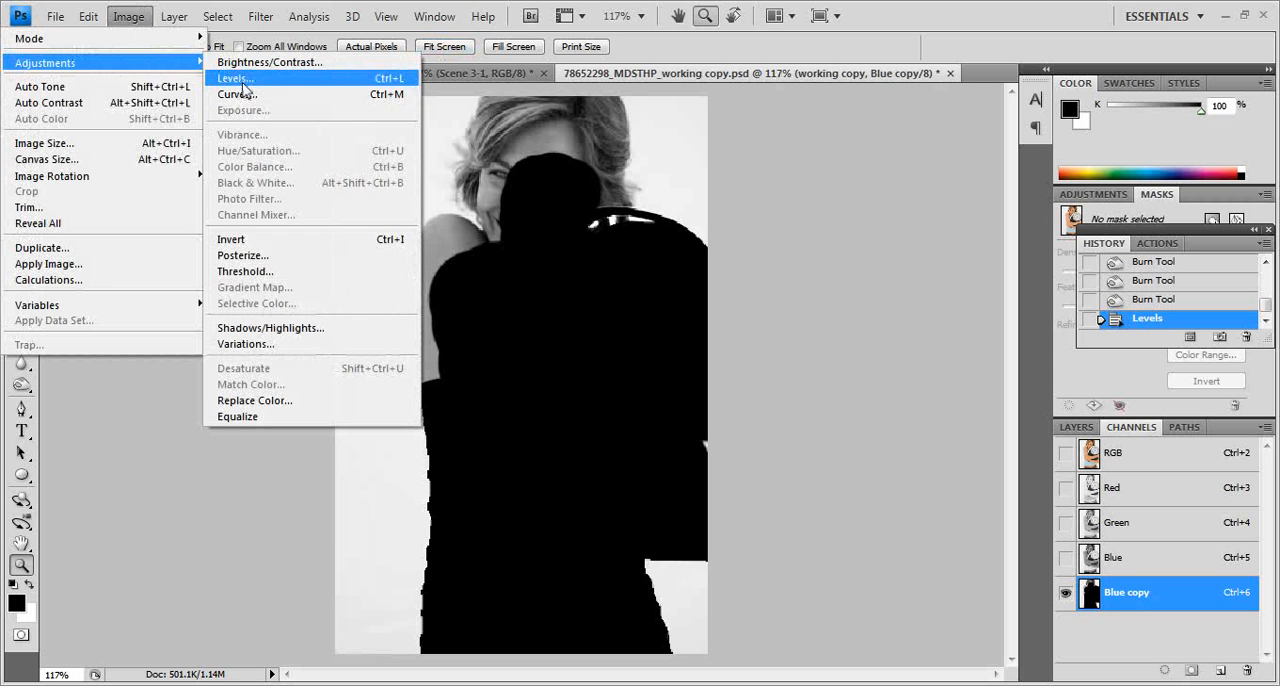
click(245, 79)
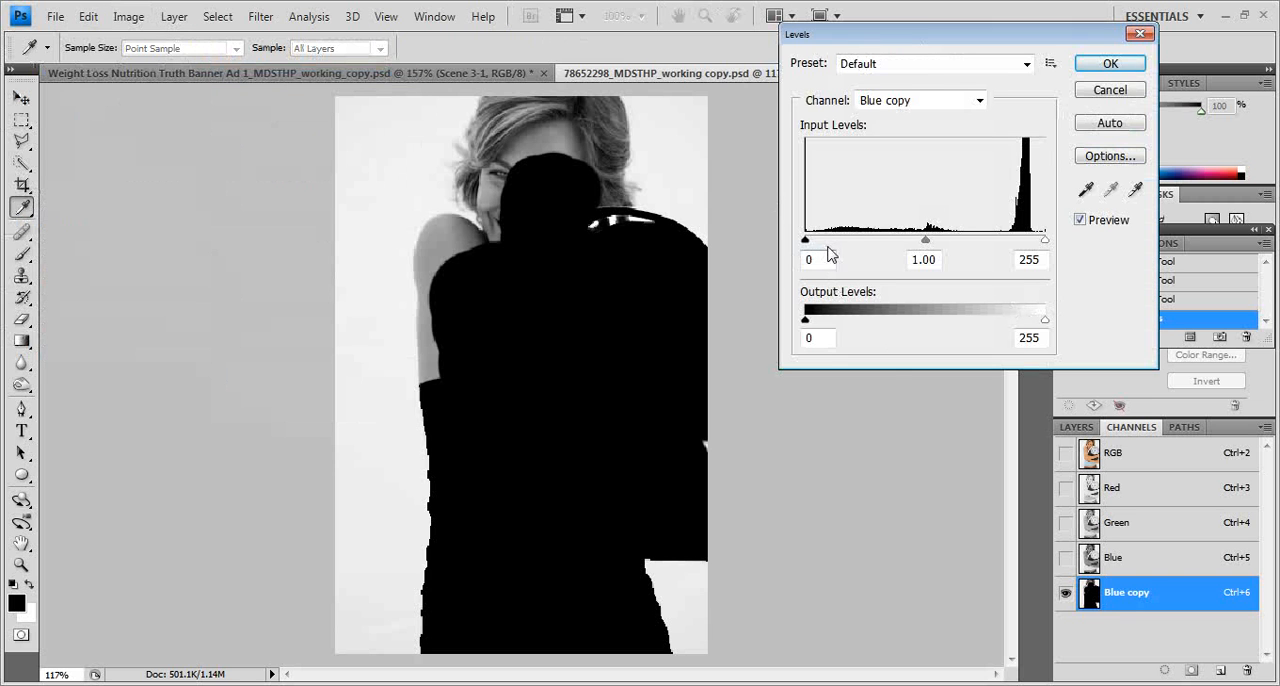
drag(807, 245, 933, 244)
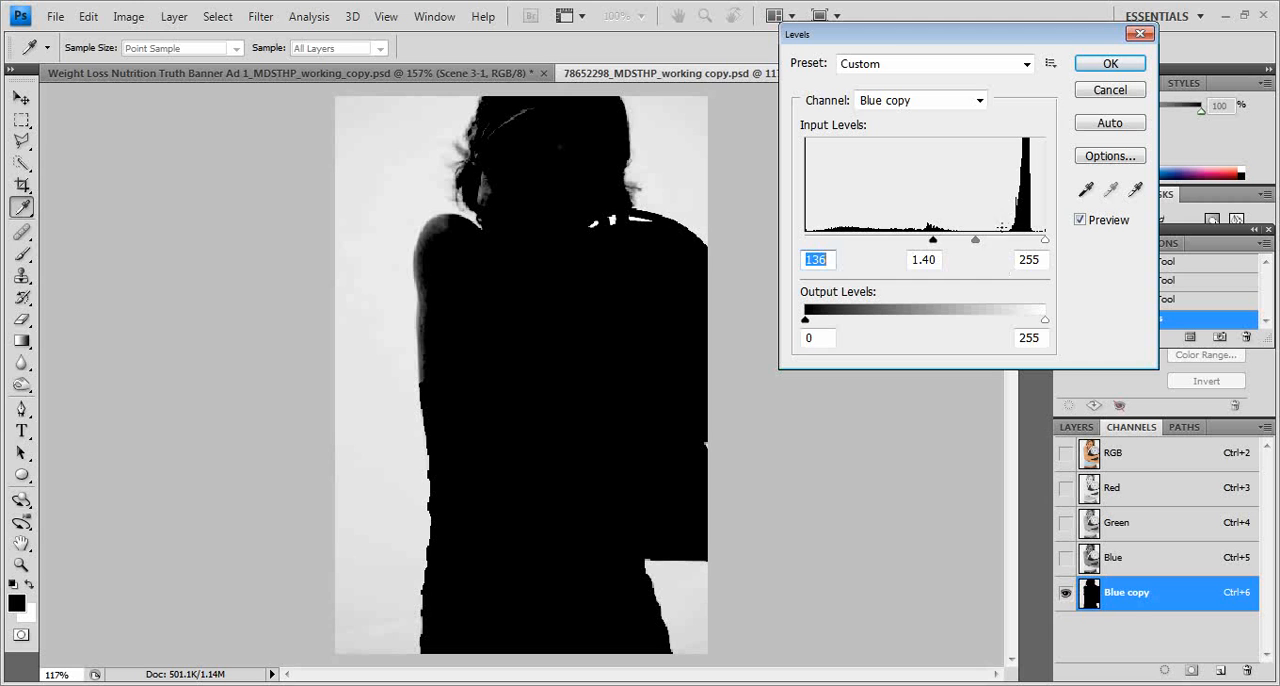
drag(975, 247, 955, 248)
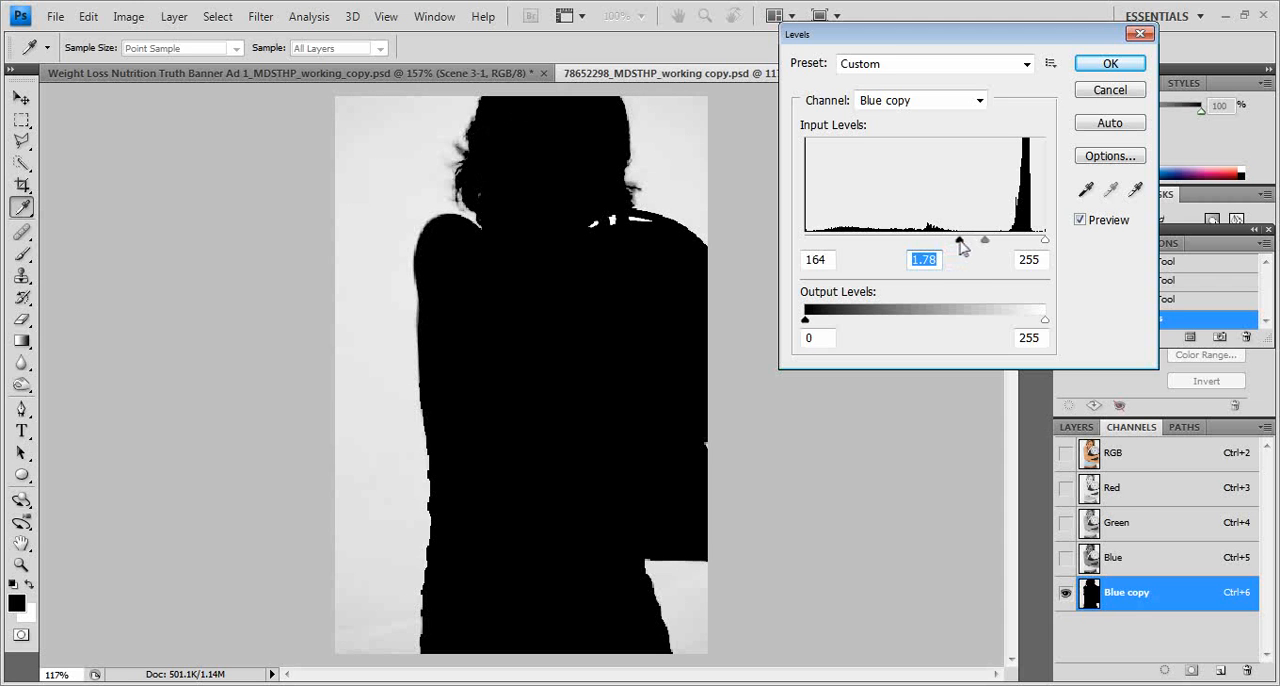
drag(965, 247, 978, 248)
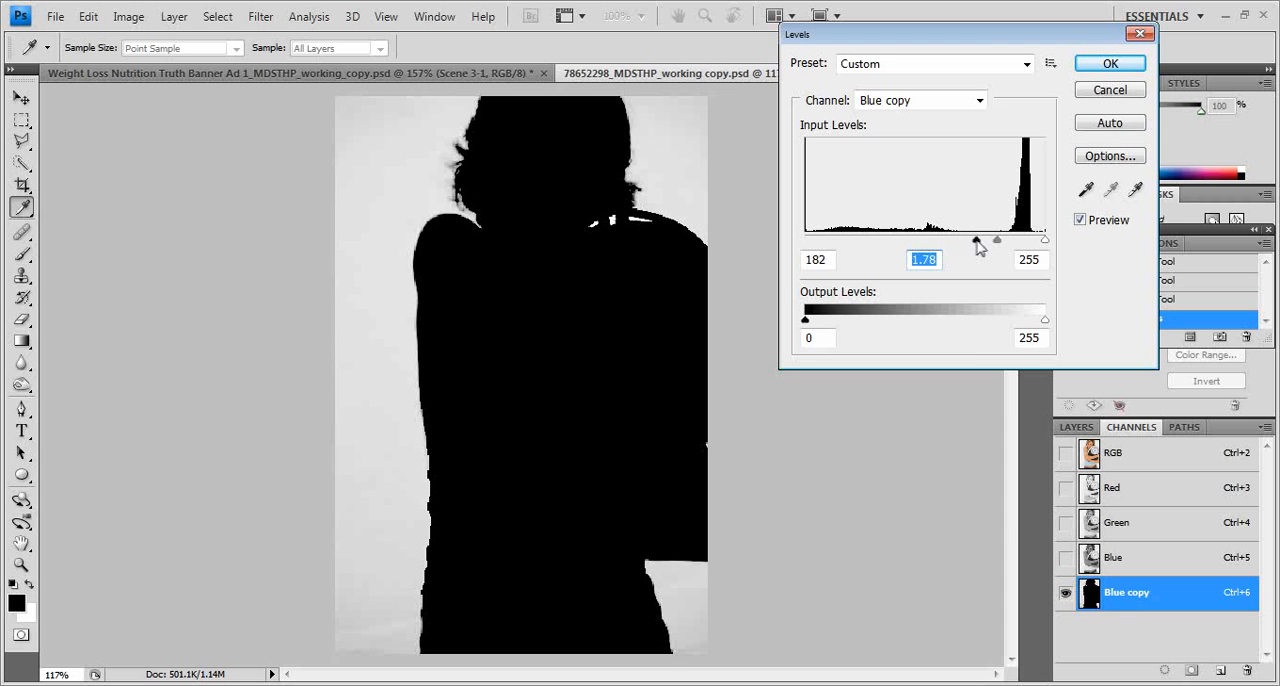
click(978, 248)
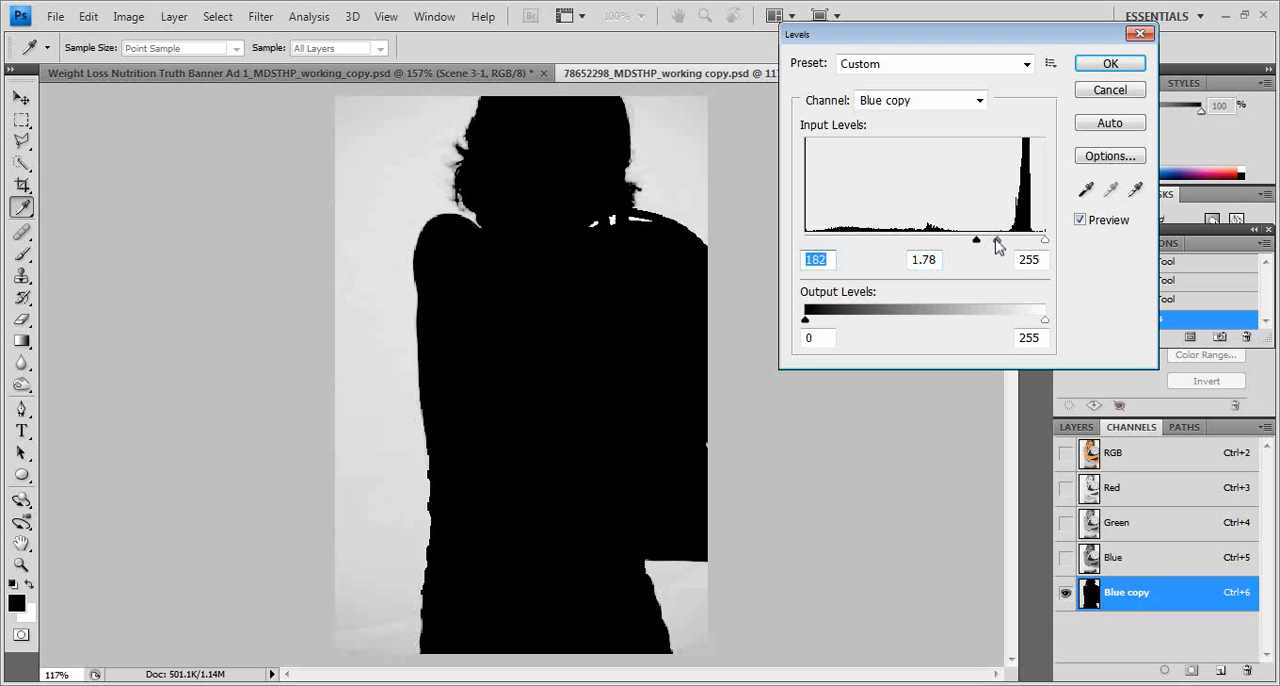
drag(997, 247, 996, 248)
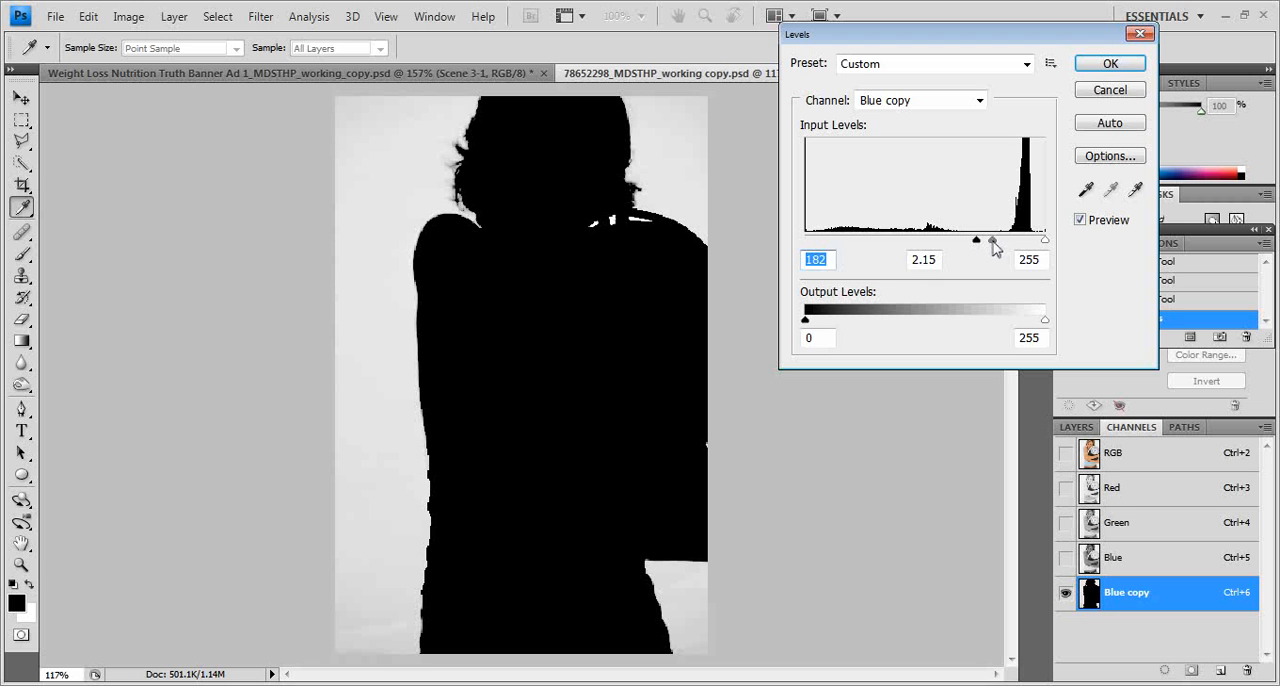
click(993, 243)
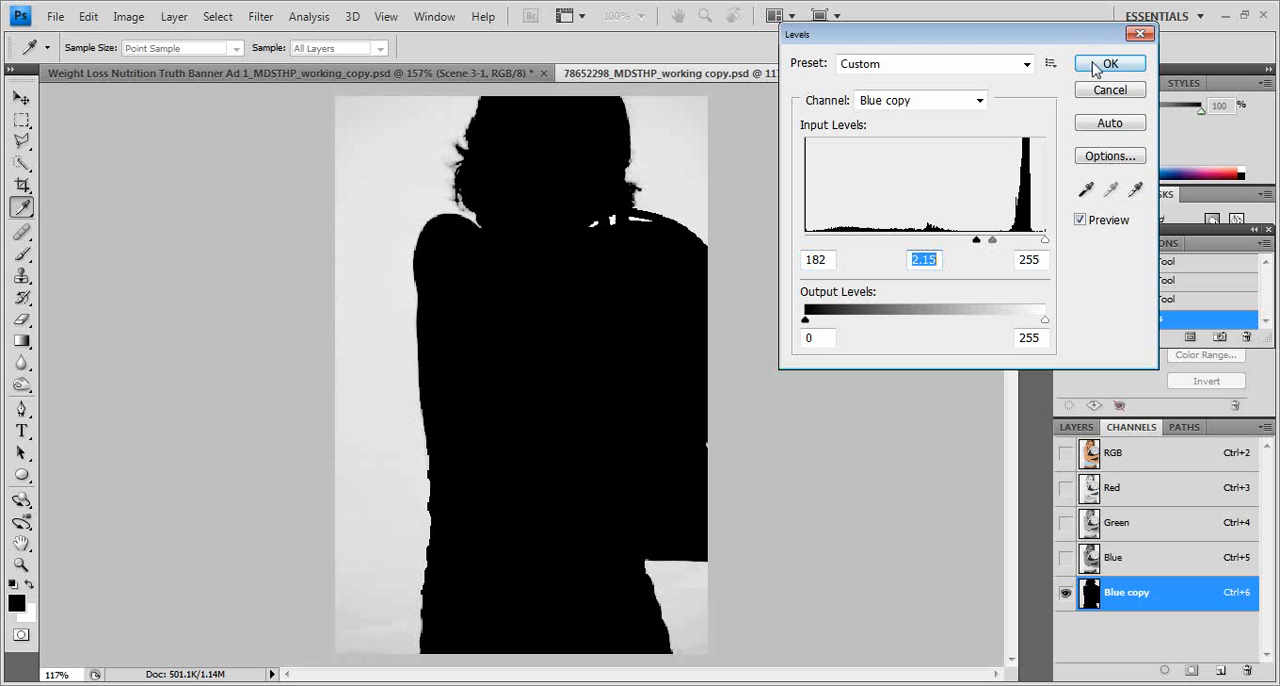
click(1090, 66)
key(z)
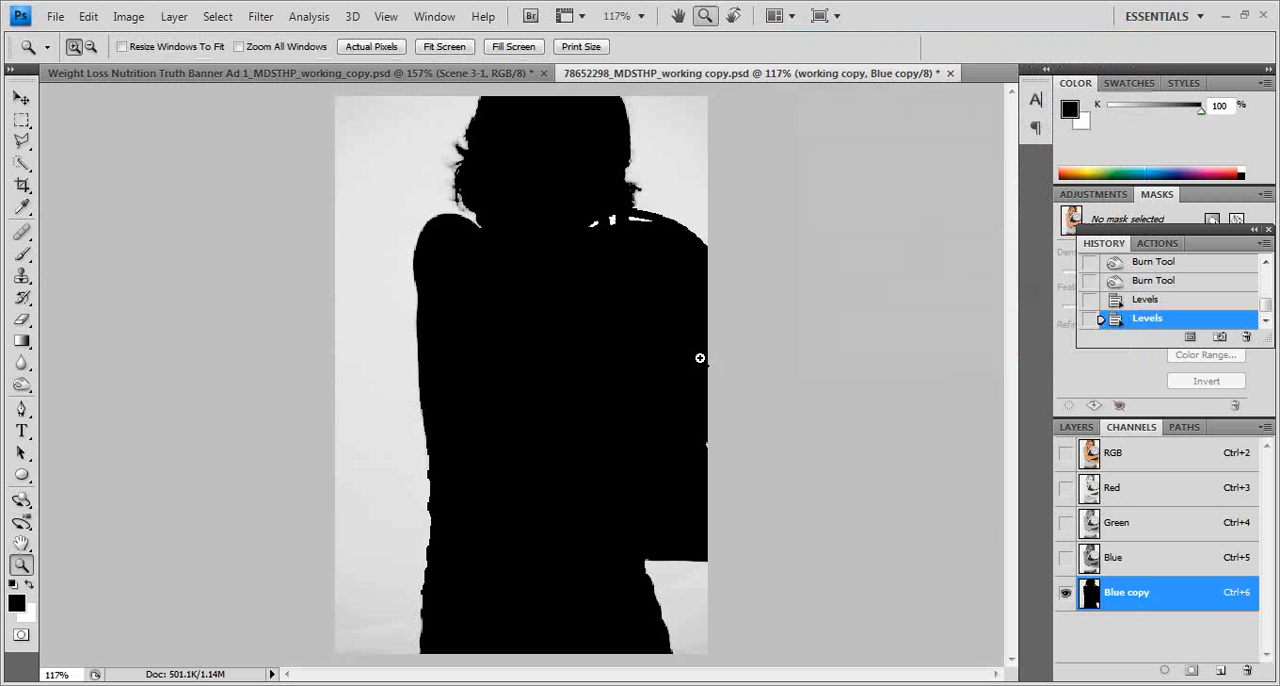
Step: Turn the light grey background pure white with a second Levels adjustment, lowering the white input level and shifting the midtone point
click(126, 19)
mouse_move(117, 65)
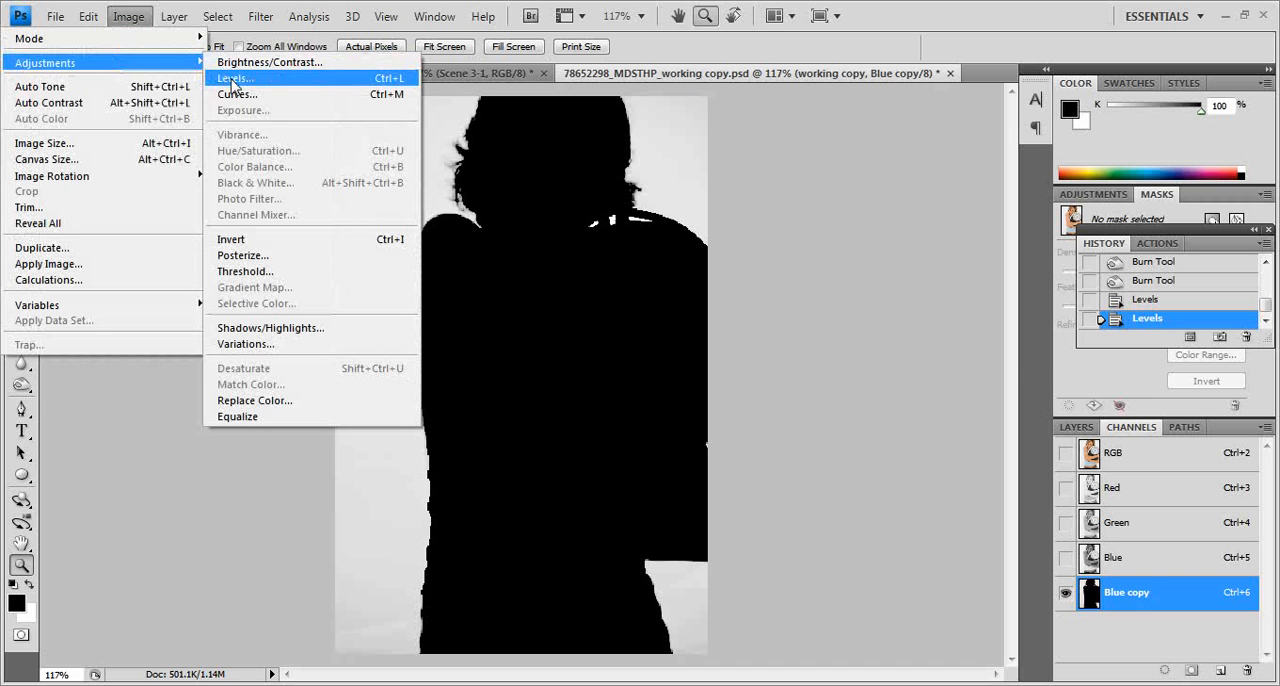
click(225, 78)
drag(1047, 248, 979, 262)
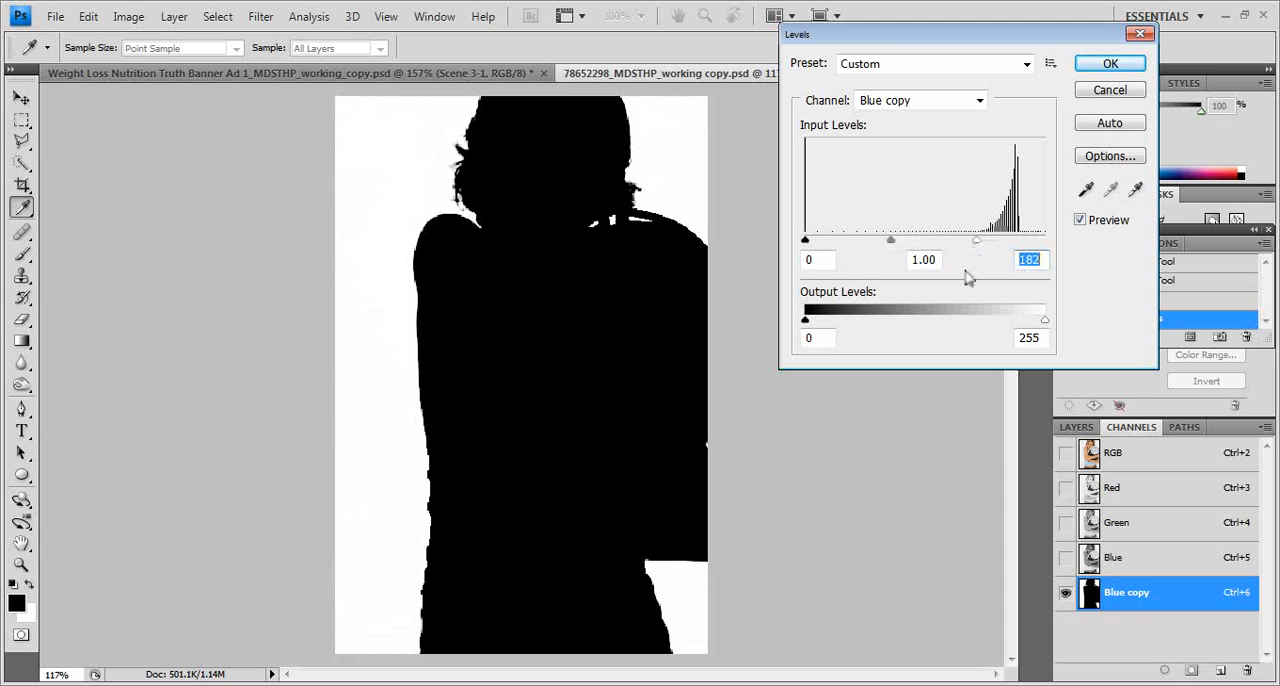
drag(890, 247, 877, 250)
drag(976, 245, 934, 246)
click(1100, 66)
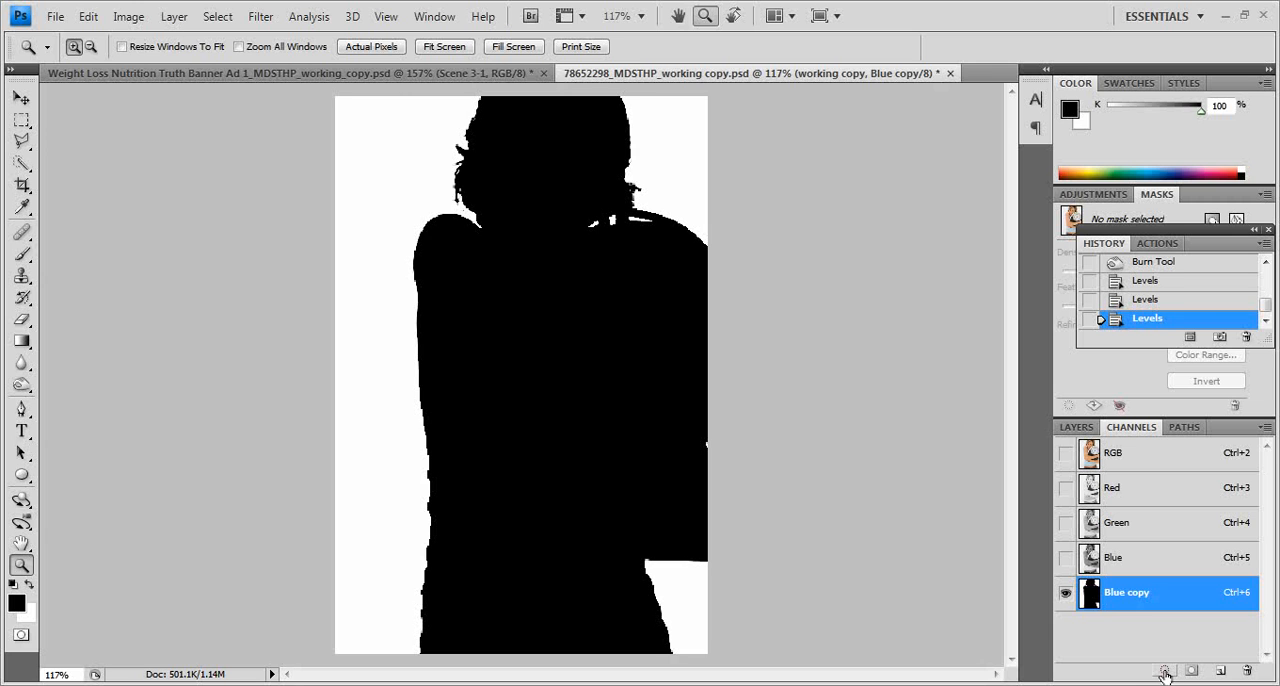
Step: Load the Blue copy channel as a selection around the woman and save it as a new alpha channel
click(1165, 671)
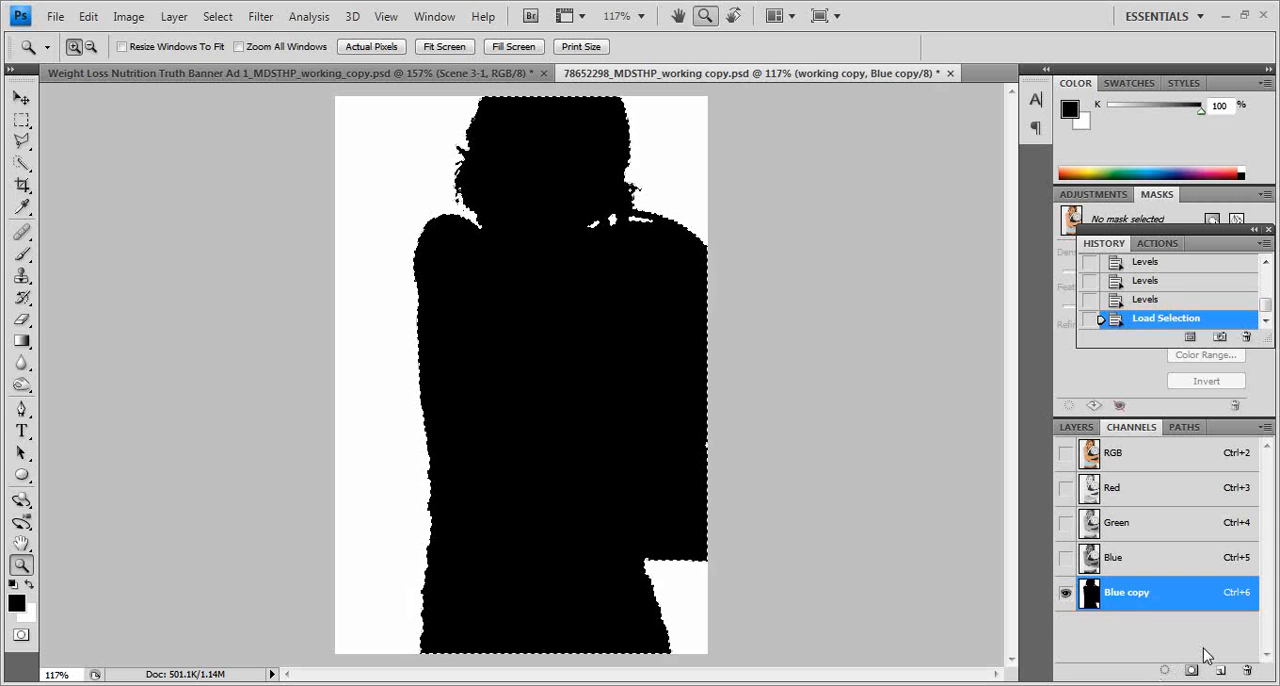
click(1193, 673)
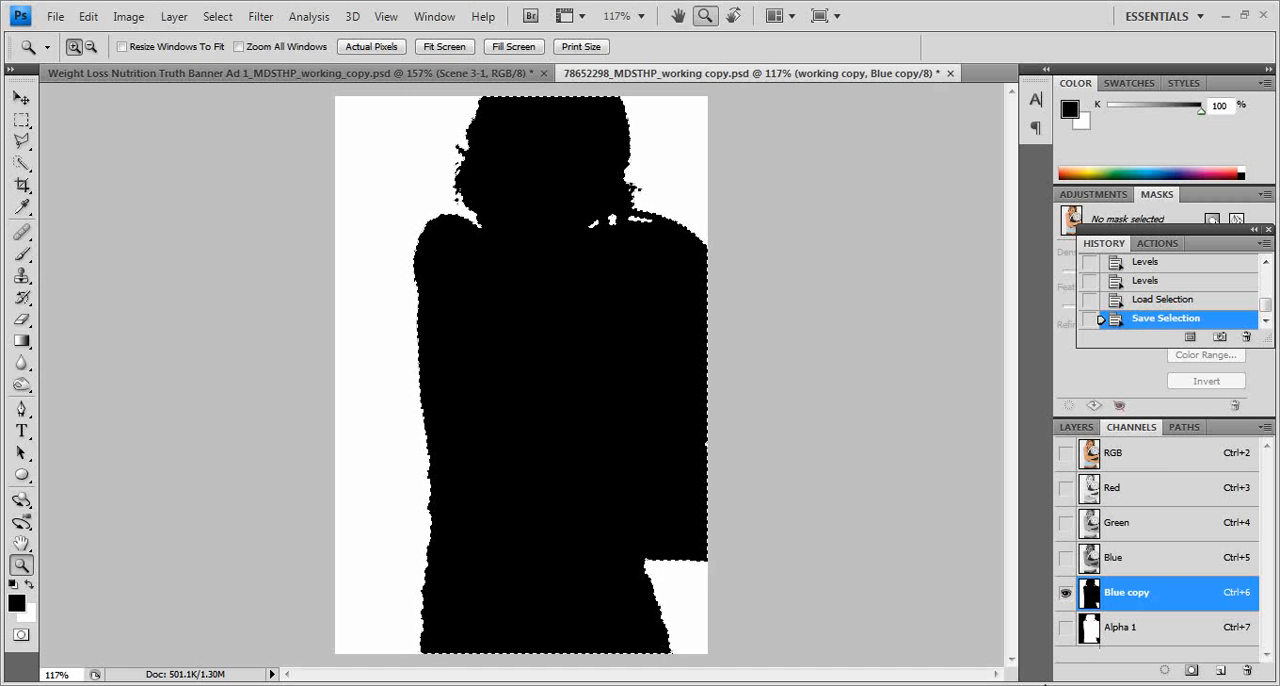
Step: Add a layer mask to the working copy layer from the active selection to hide the photo's background
click(1077, 428)
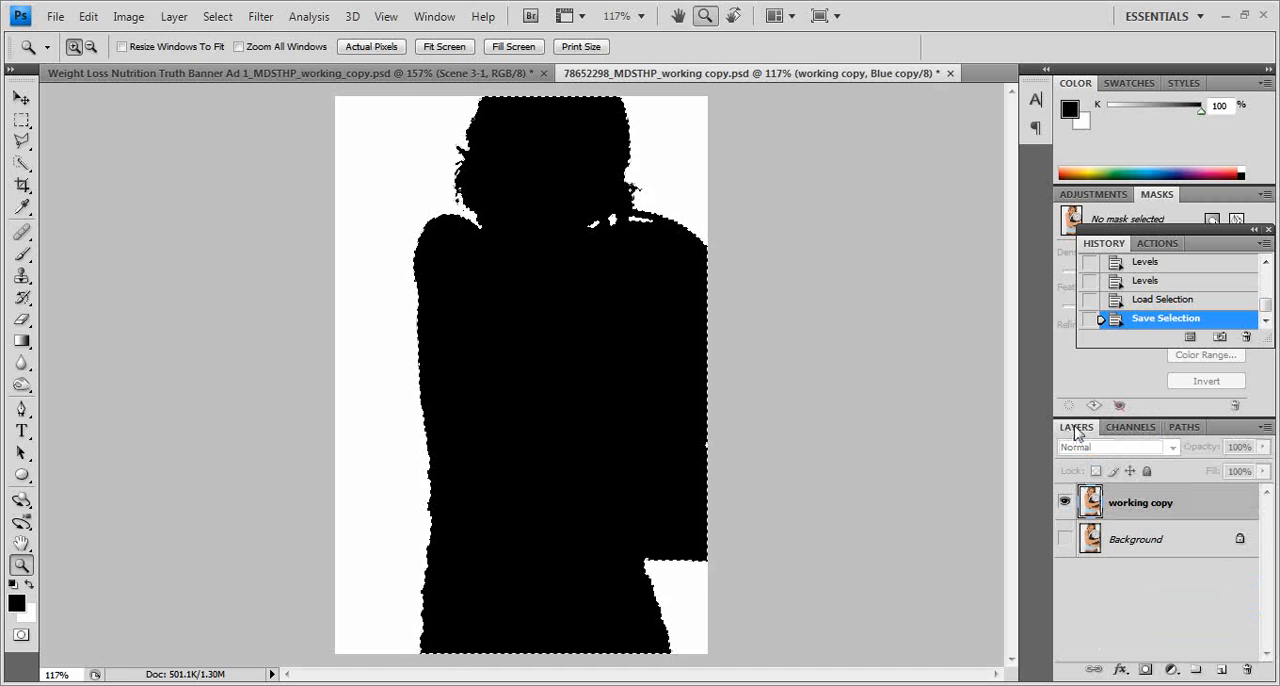
click(1205, 510)
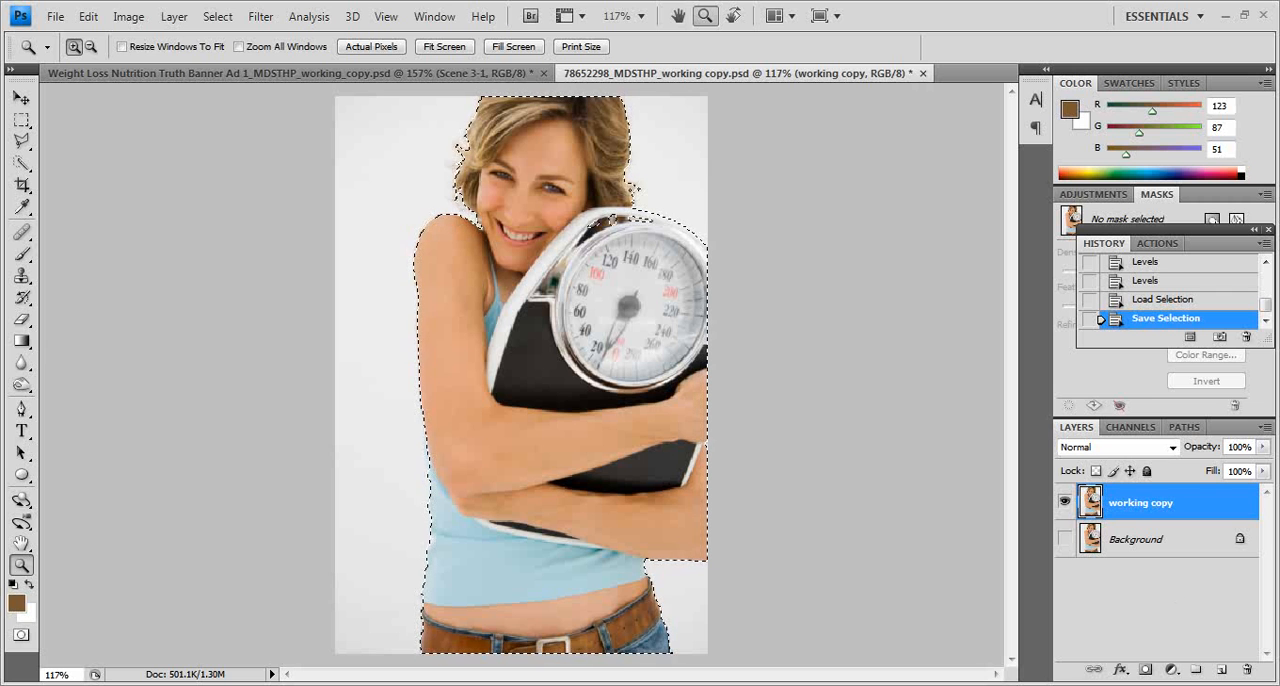
click(1145, 670)
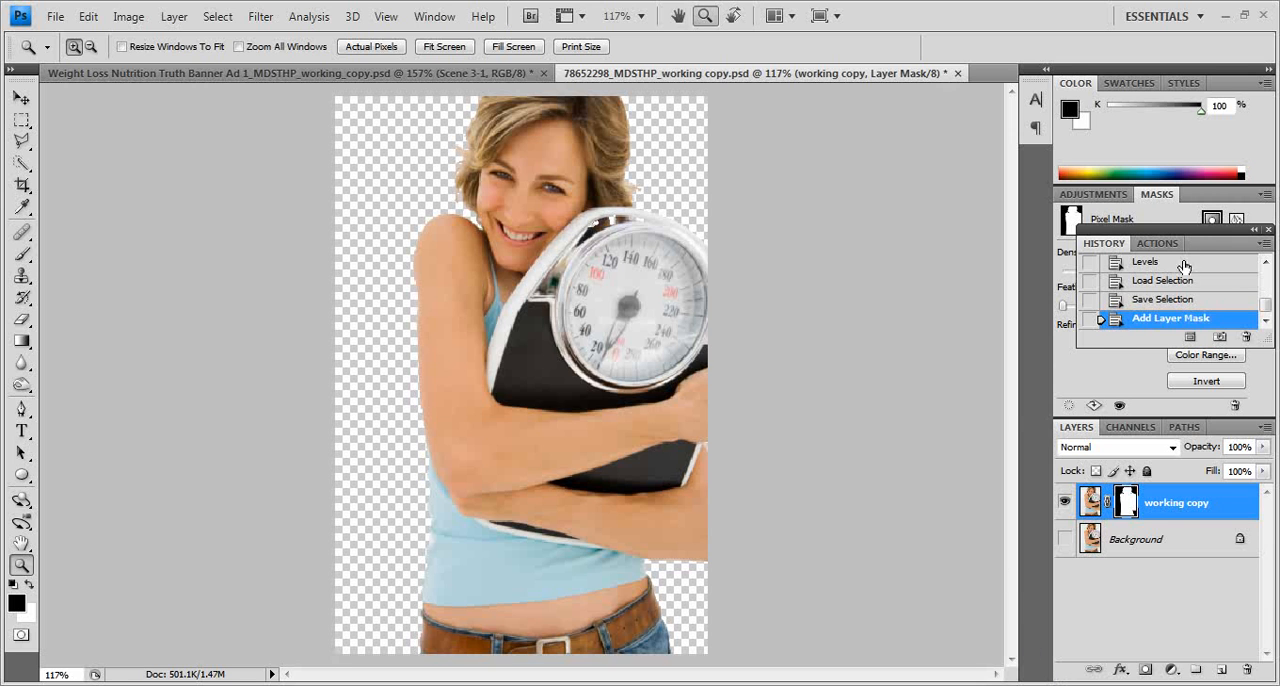
Step: Open Refine Mask for the working copy layer's mask and compare all five preview modes, finishing on the black background
drag(1210, 245, 296, 179)
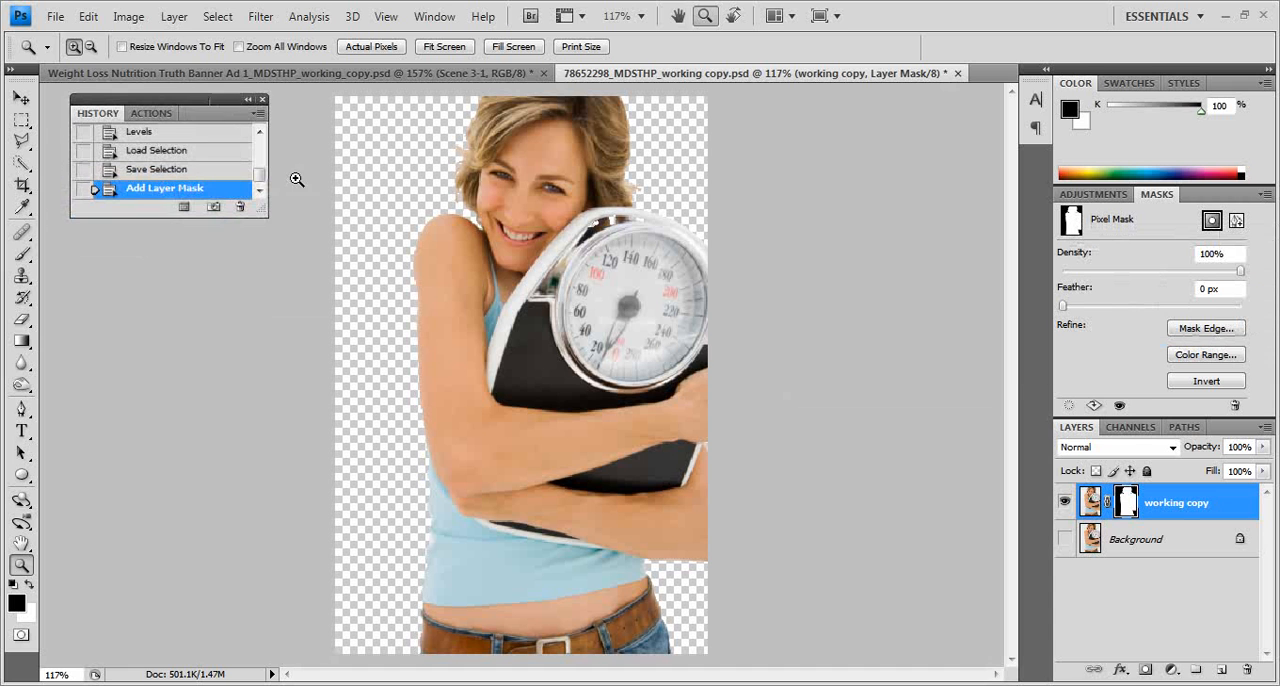
click(1188, 334)
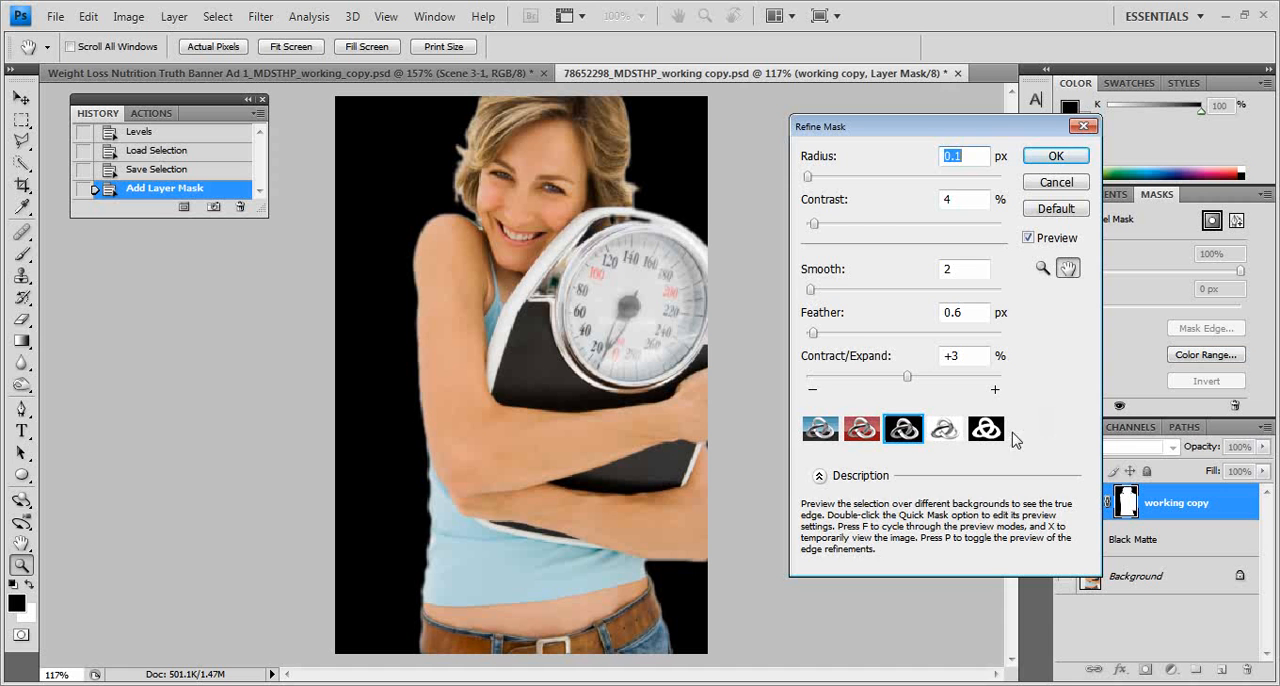
click(820, 429)
click(862, 430)
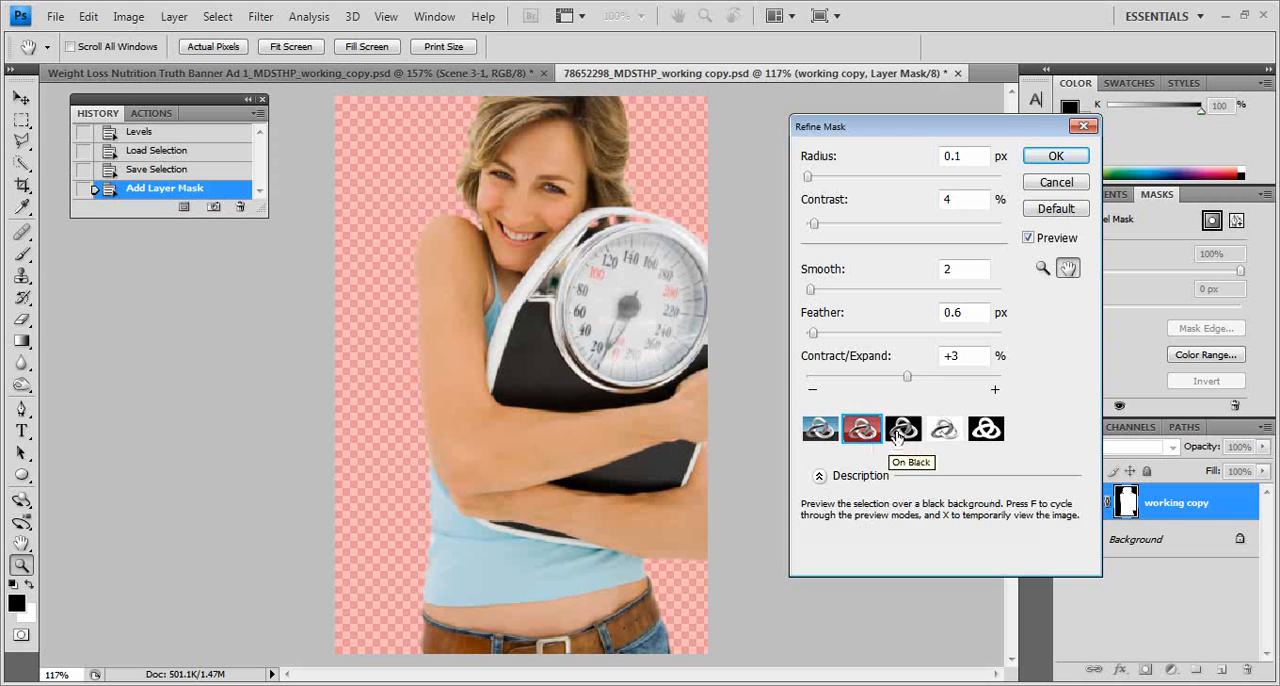
click(903, 430)
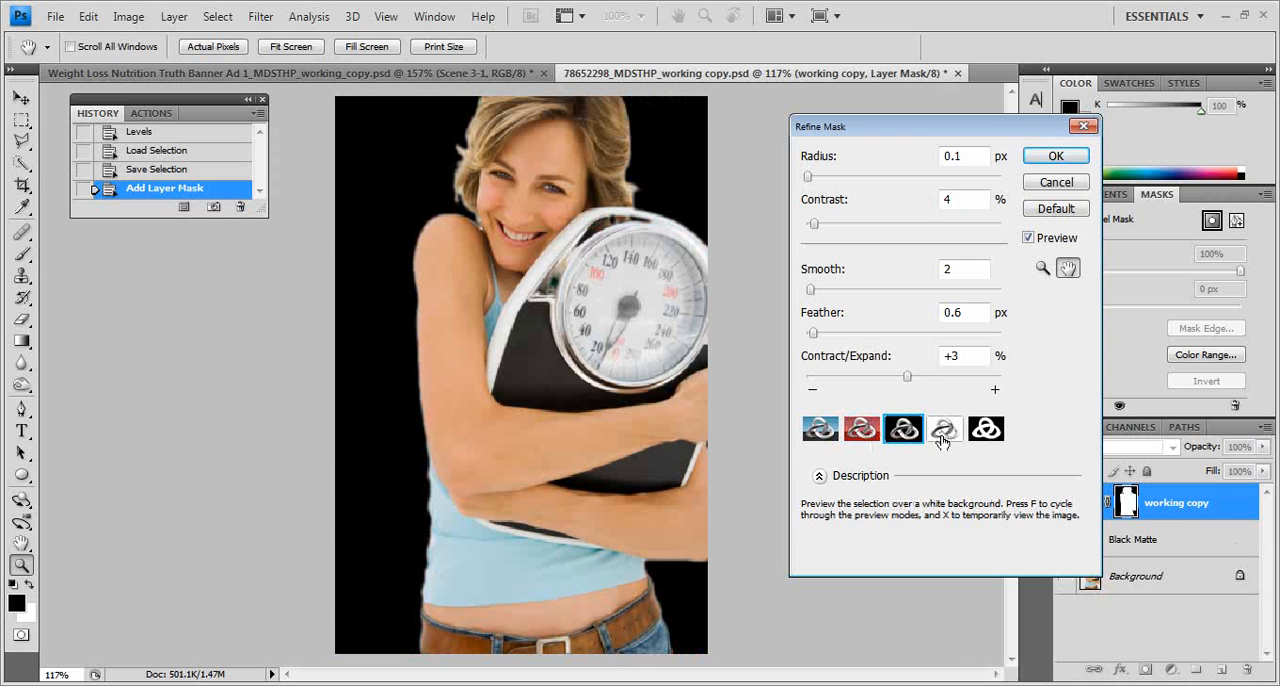
click(944, 429)
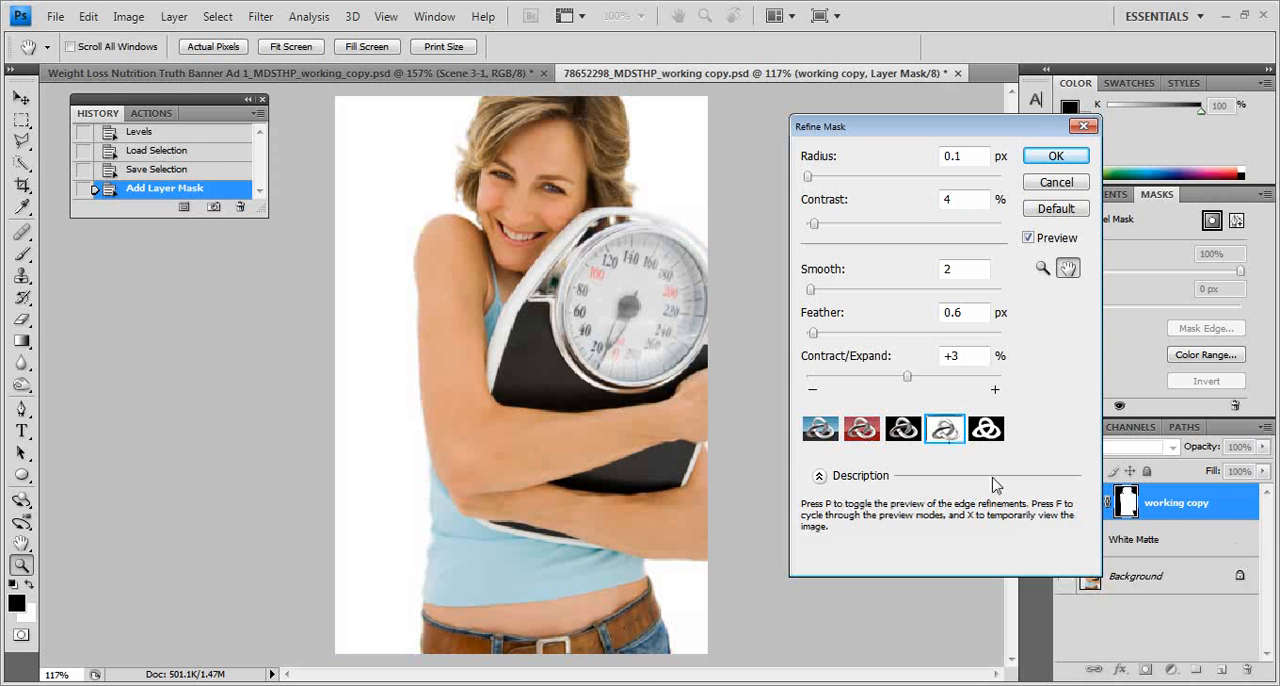
click(985, 430)
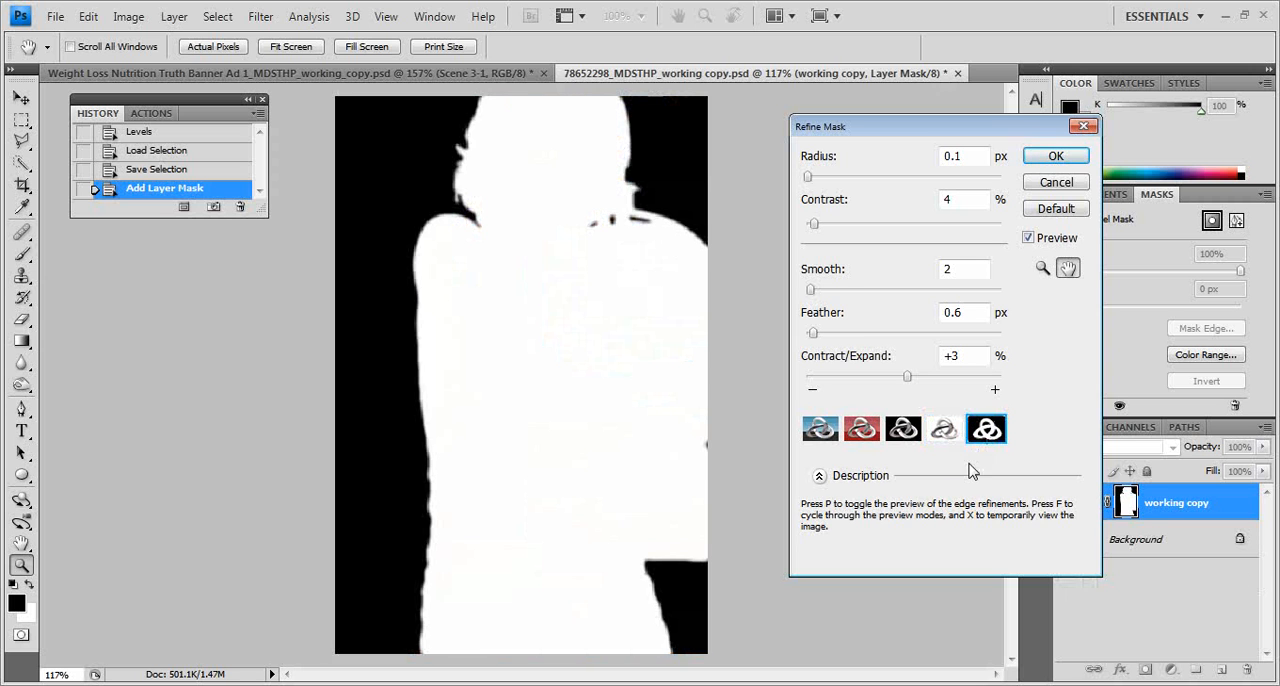
click(906, 435)
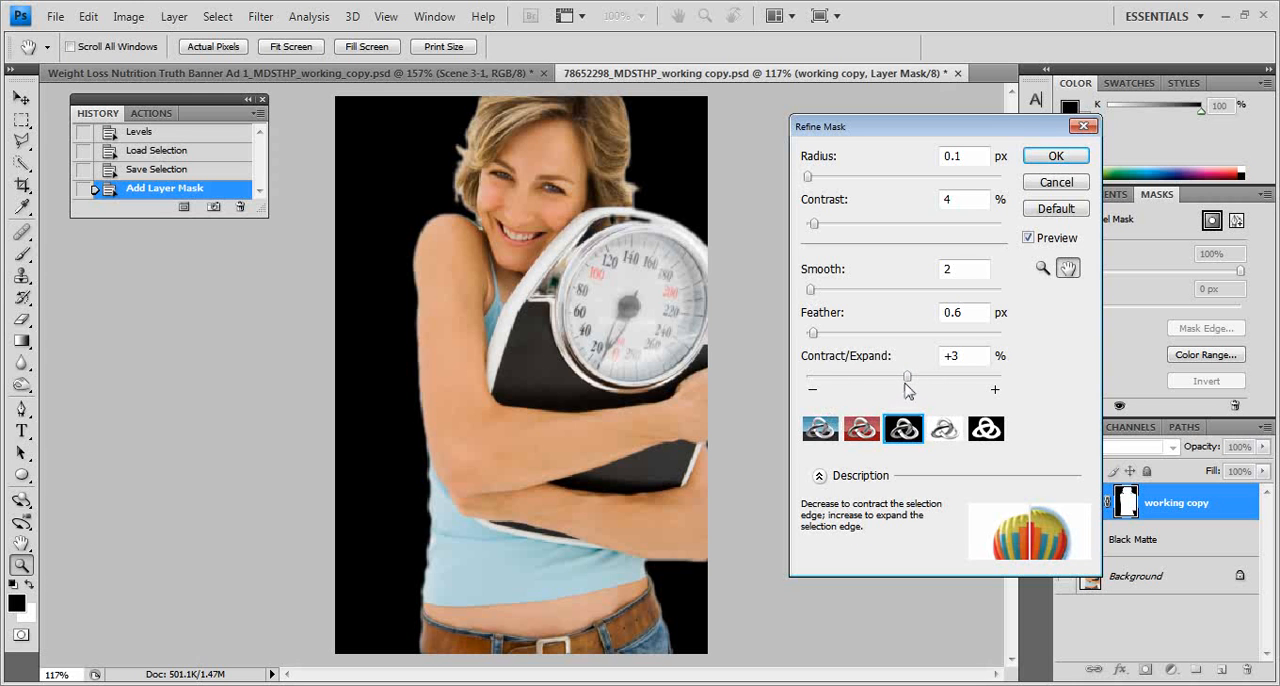
Step: Try refining the mask edge with Radius 0.0 px, Contrast 0%, Smooth 6 and Contract/Expand -29%
drag(908, 386, 892, 386)
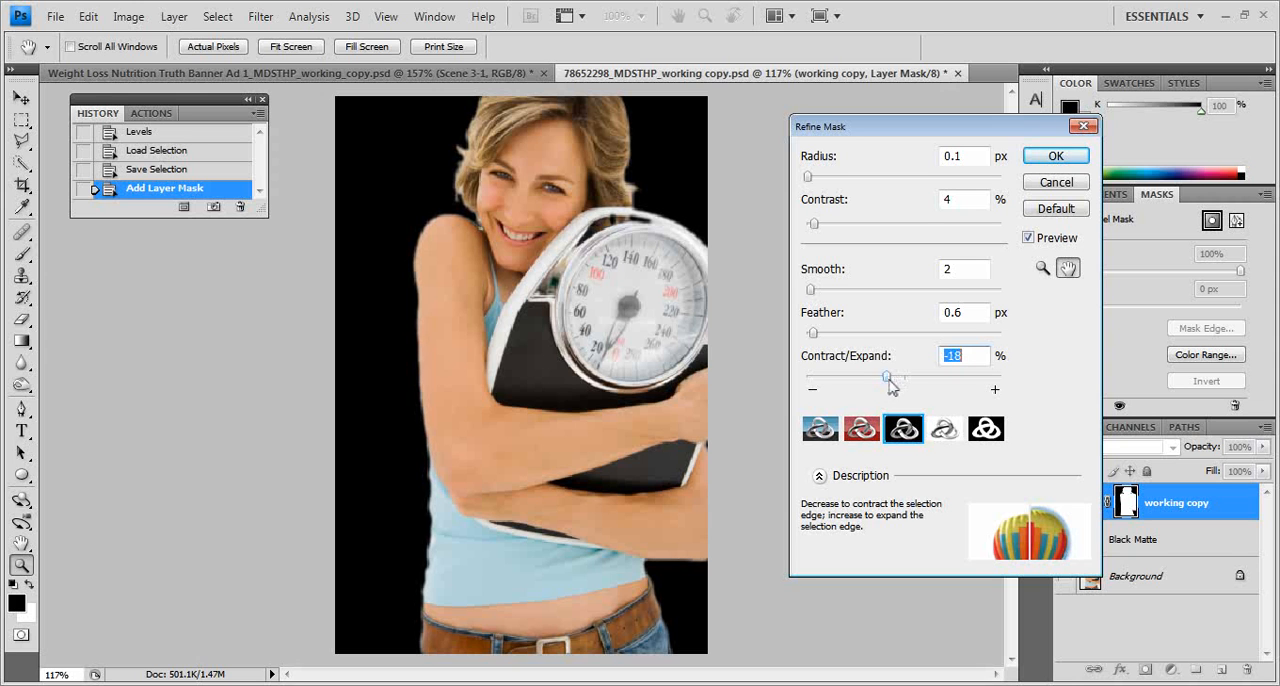
drag(809, 182, 807, 226)
drag(811, 289, 820, 291)
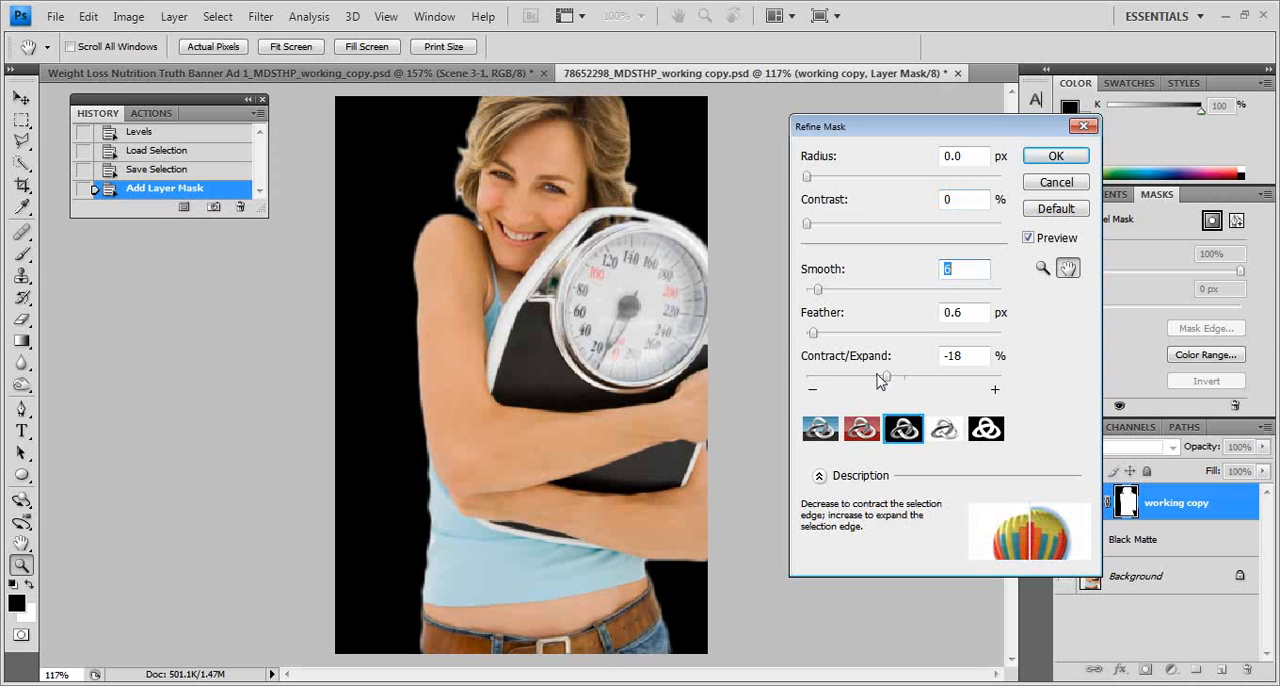
drag(888, 380, 875, 377)
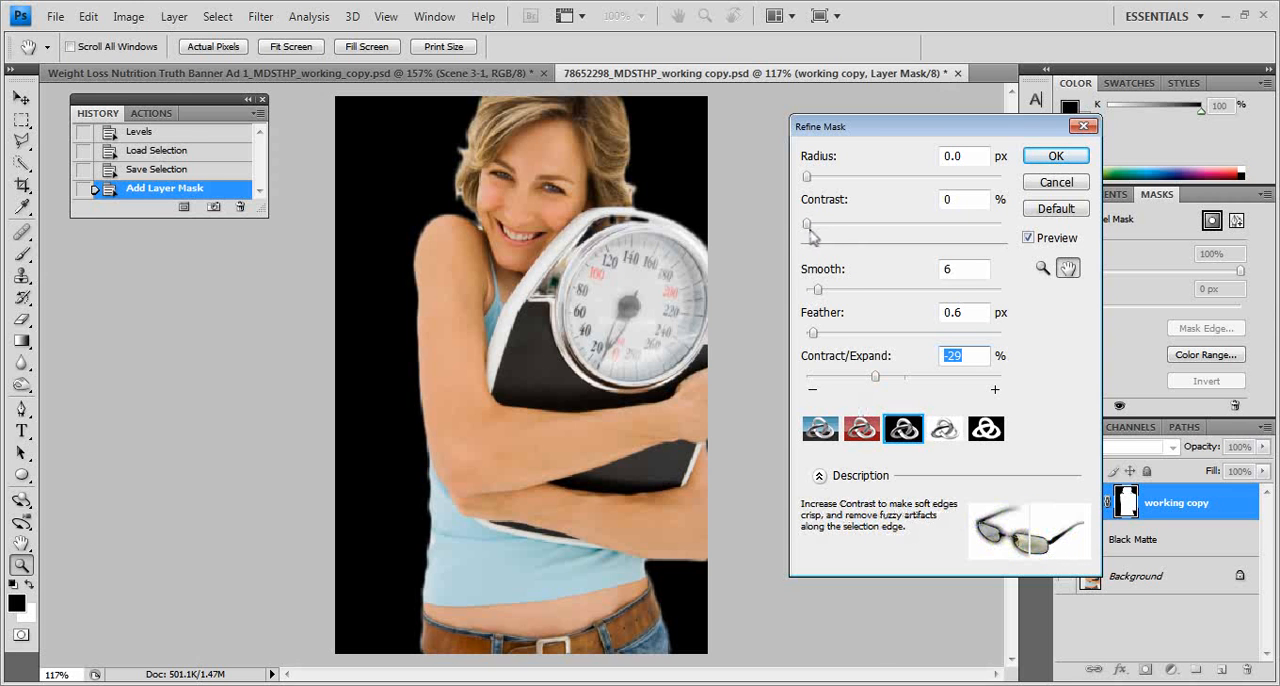
Step: Adjust the mask refinement to Radius 0.3 px, Contrast 2% and Contract/Expand -21%
drag(808, 230, 812, 229)
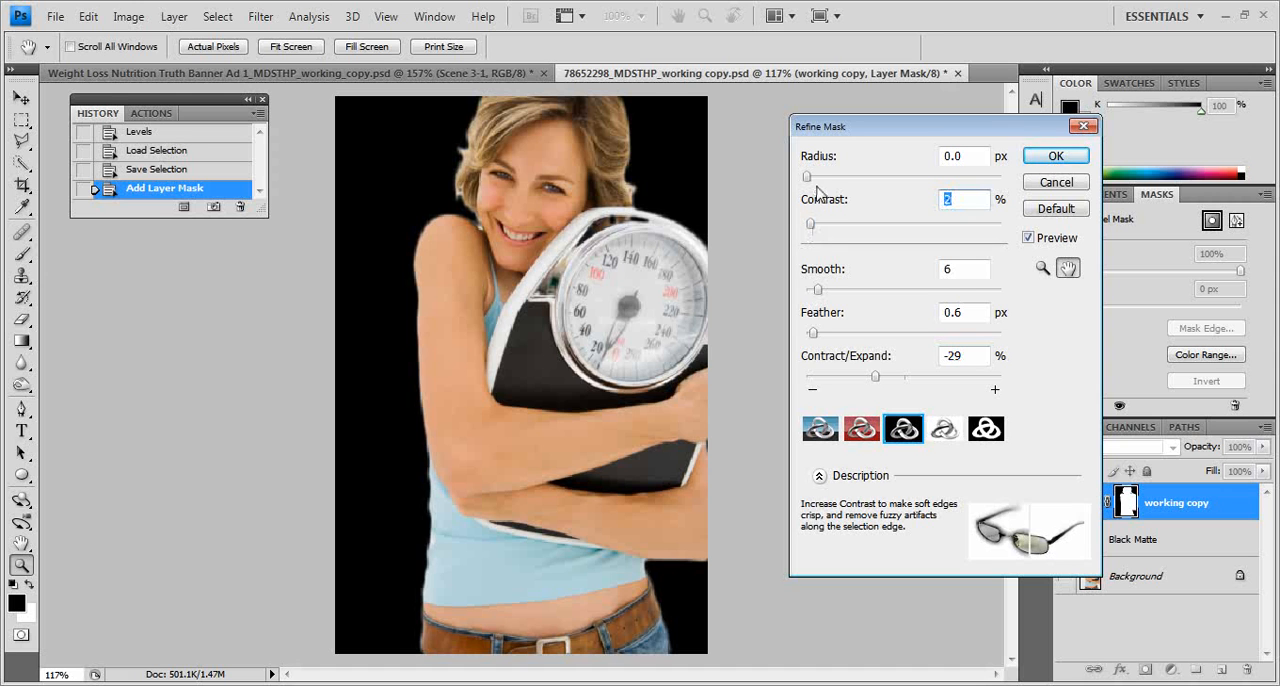
click(810, 180)
drag(883, 387, 893, 383)
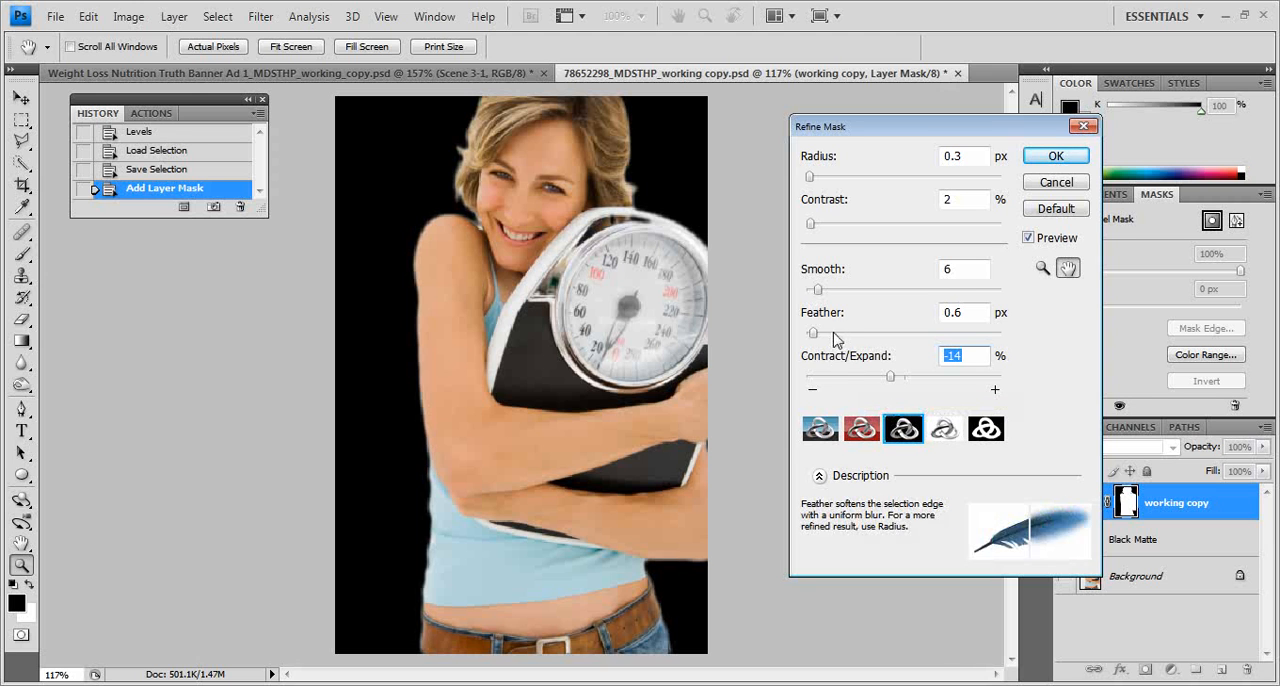
drag(891, 380, 885, 377)
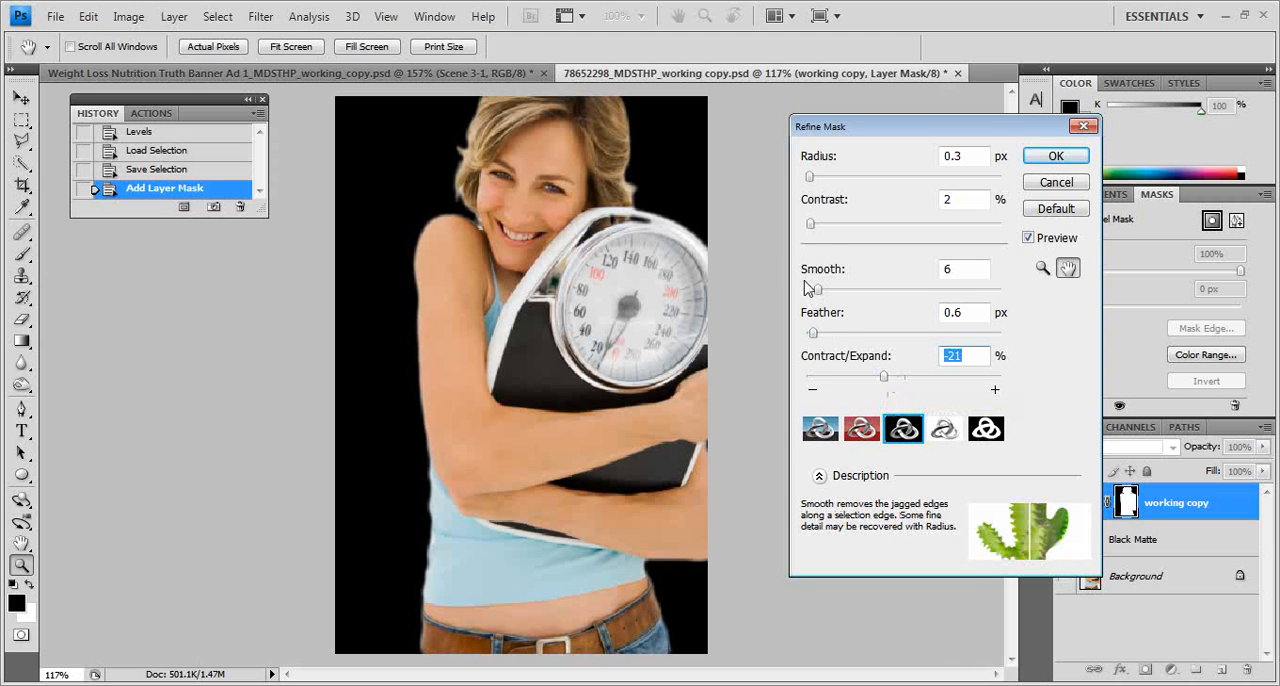
Step: Set Smooth to 0, Contrast to 0% and Contract/Expand to -32%, and apply the mask refinement
drag(818, 289, 800, 292)
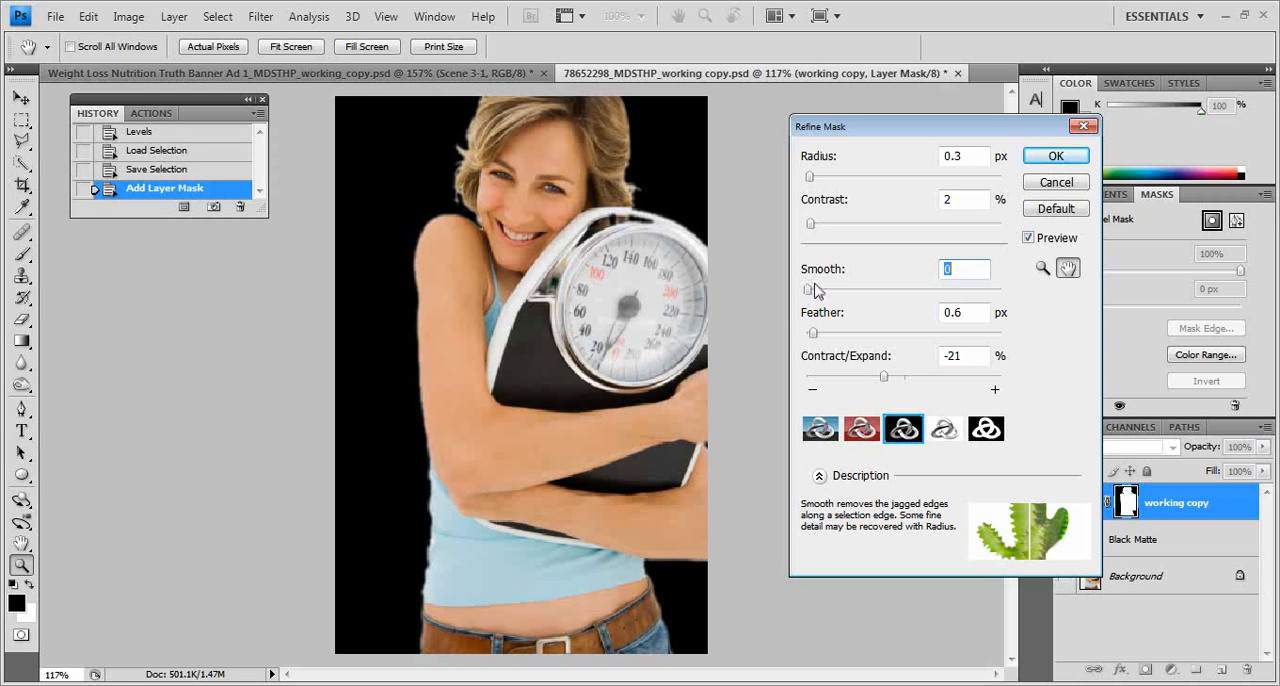
drag(882, 377, 873, 380)
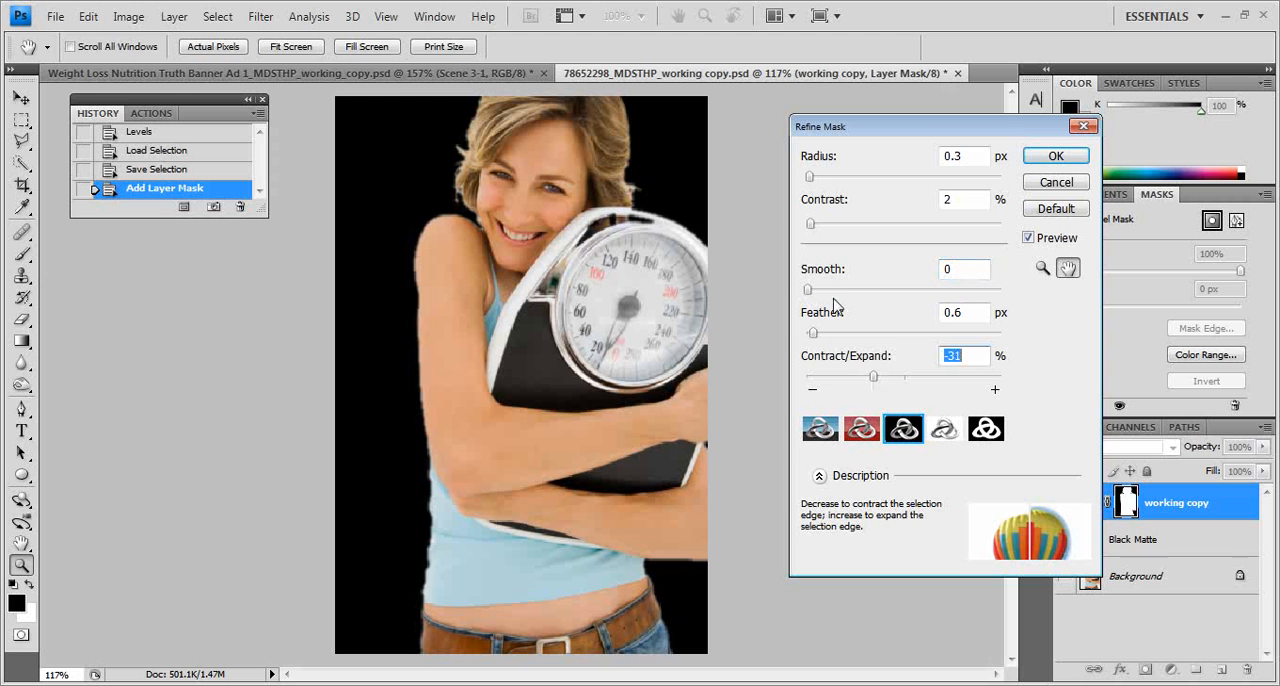
drag(811, 177, 811, 181)
mouse_move(810, 227)
mouse_down()
mouse_move(830, 228)
mouse_move(805, 231)
mouse_up()
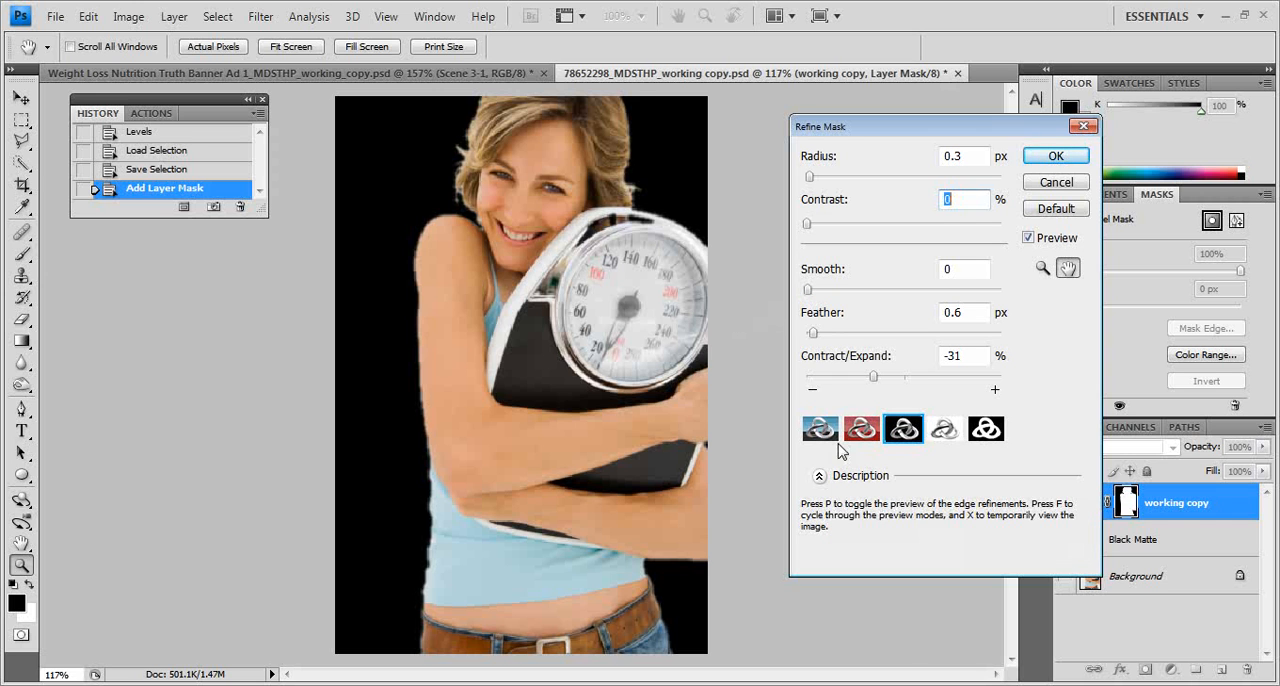
drag(874, 376, 871, 376)
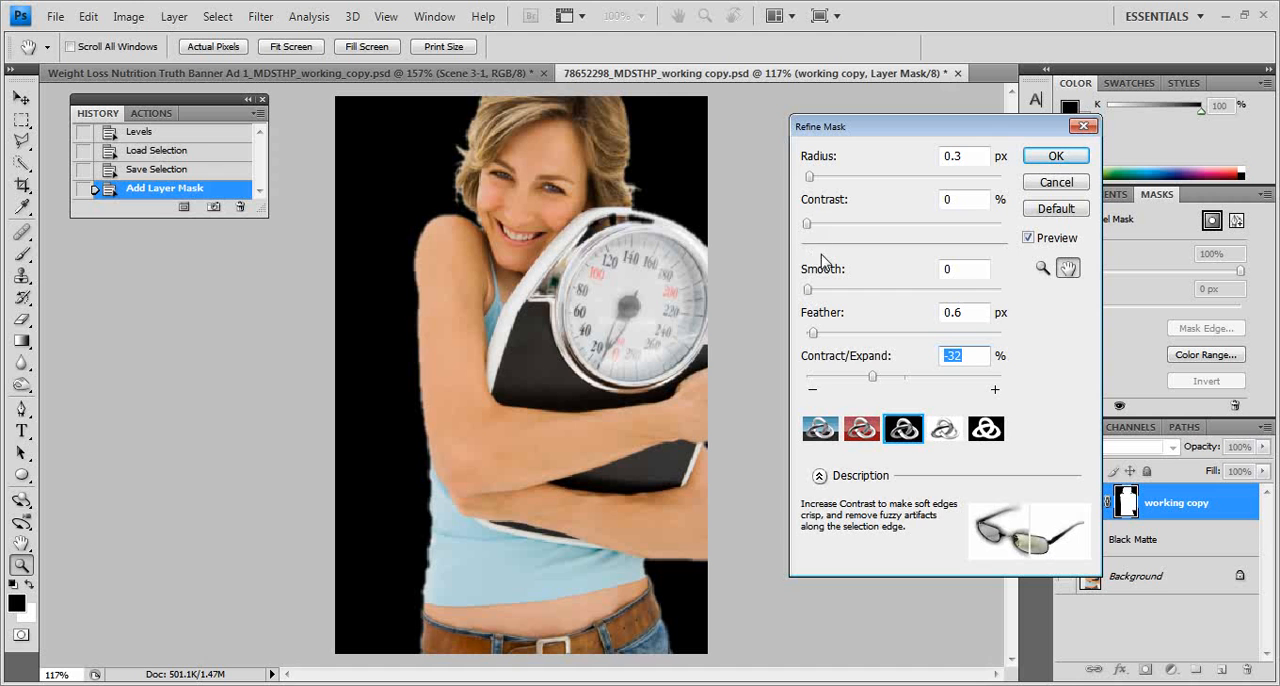
click(1040, 160)
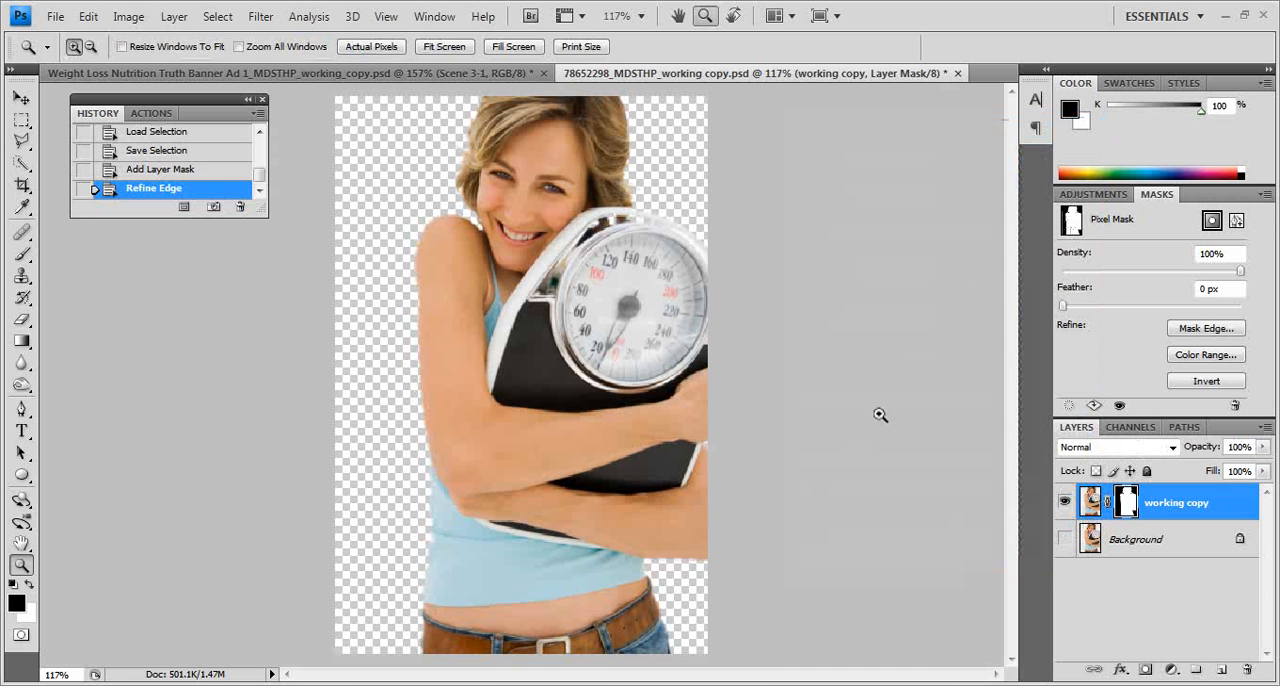
Step: Load the working copy layer's mask as a selection and enter Quick Mask mode for retouching around the head and scale
ctrl+click(1127, 503)
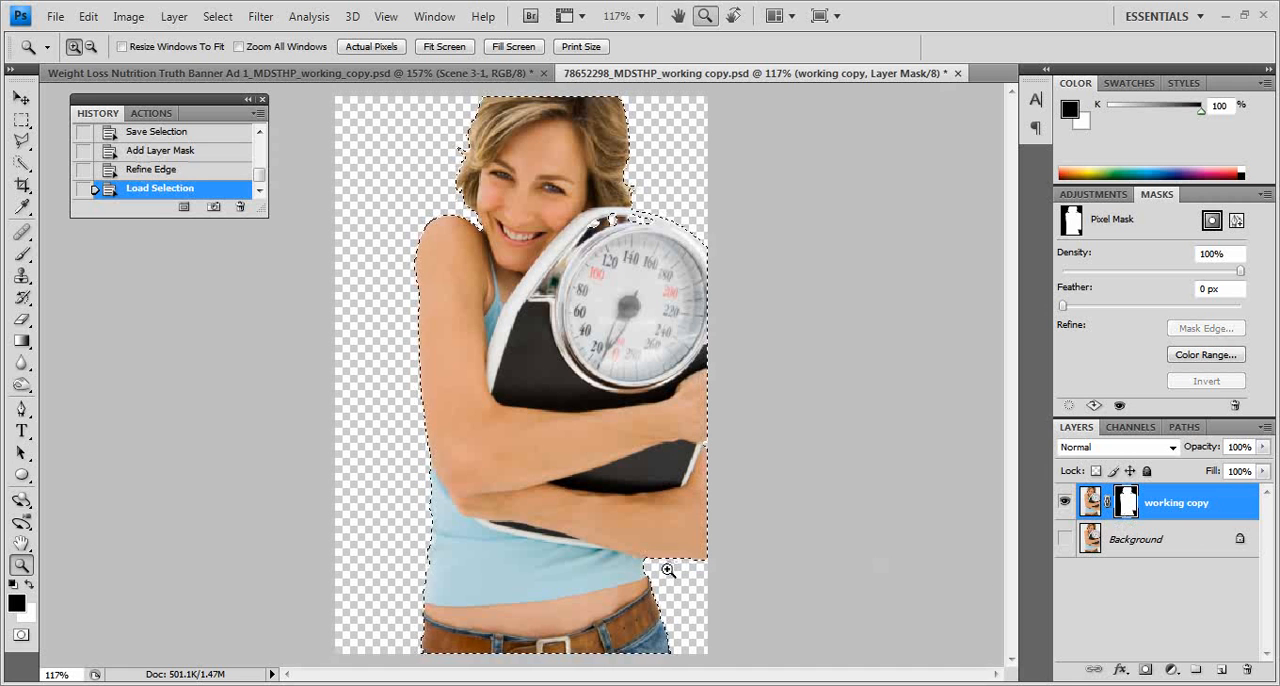
click(22, 636)
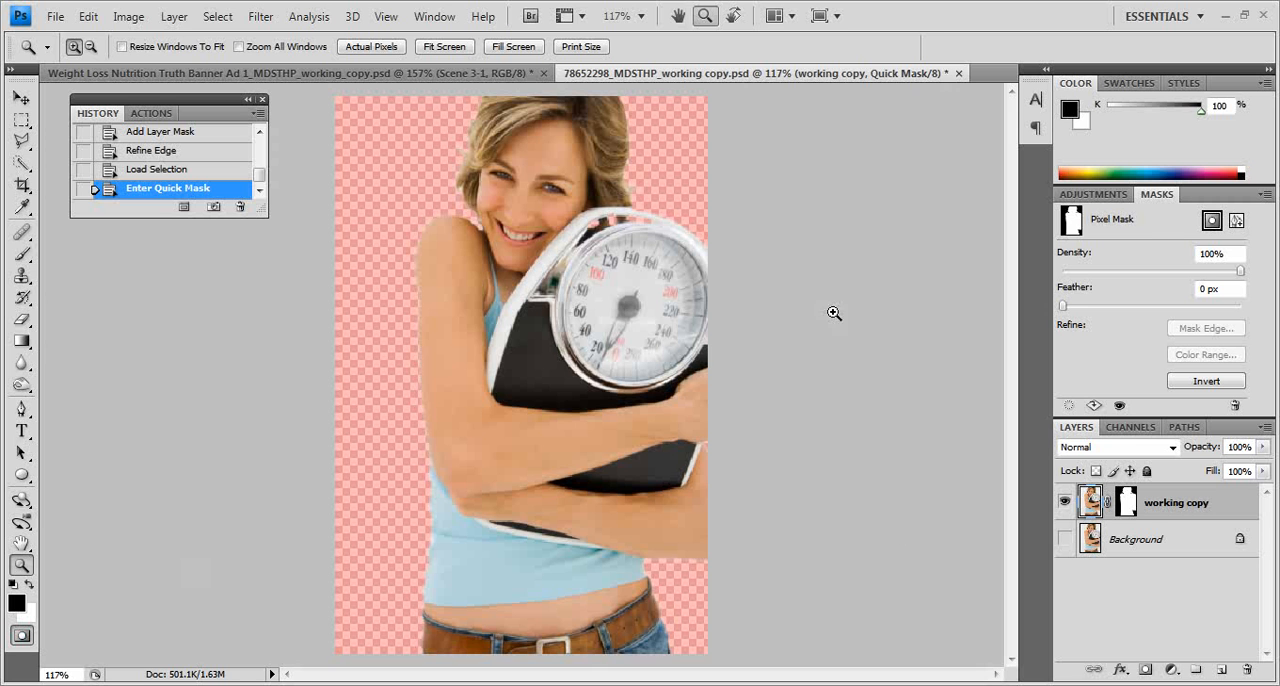
drag(390, 150, 794, 394)
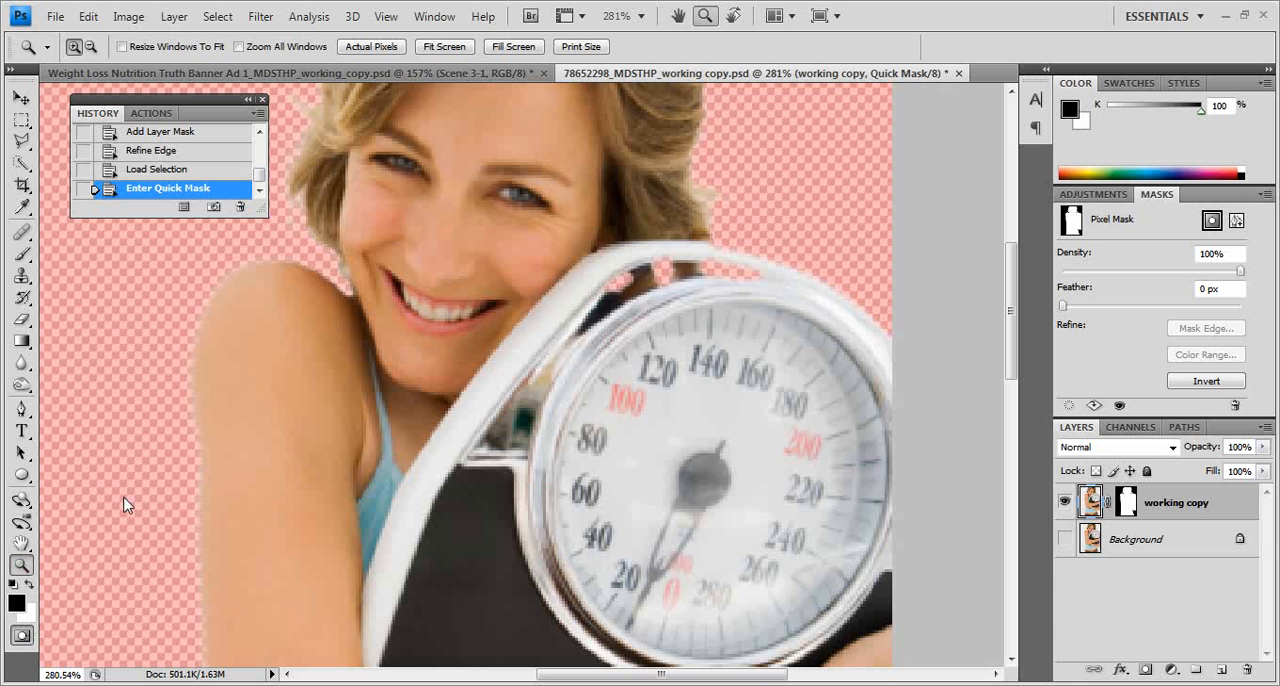
Step: Paint along the scale's upper rim in the quick mask with a white 4 px brush to add it to the selection
key(b)
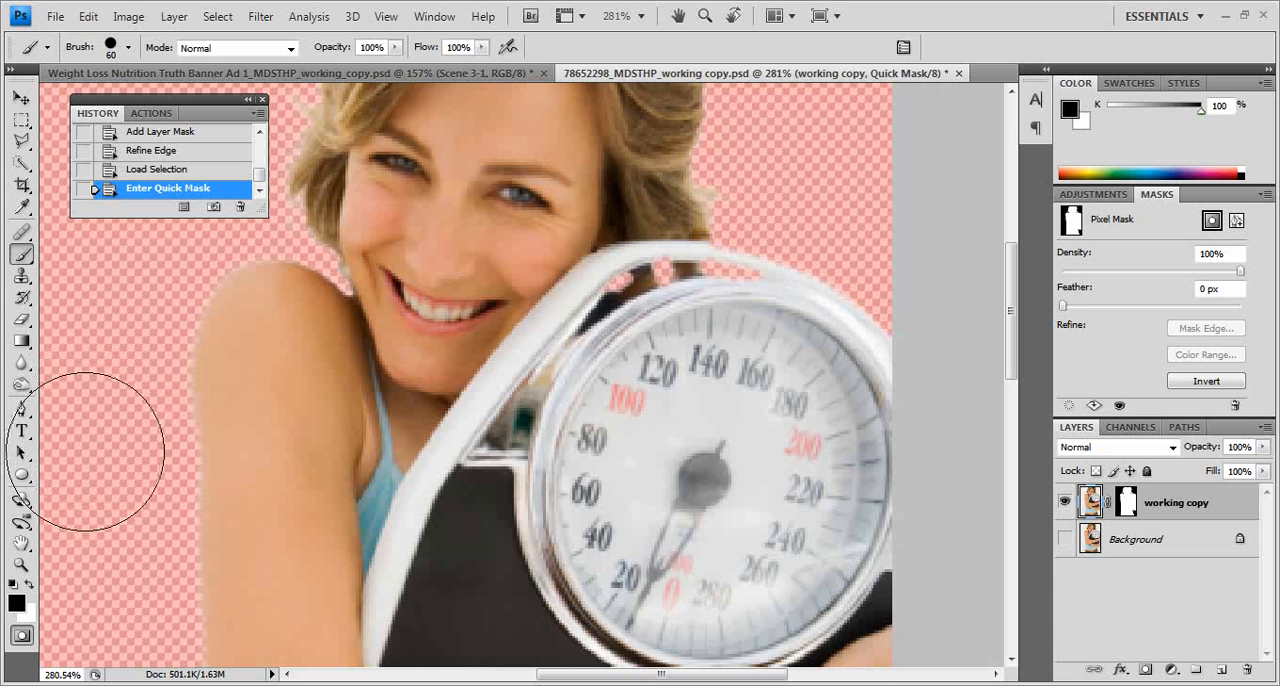
key(x)
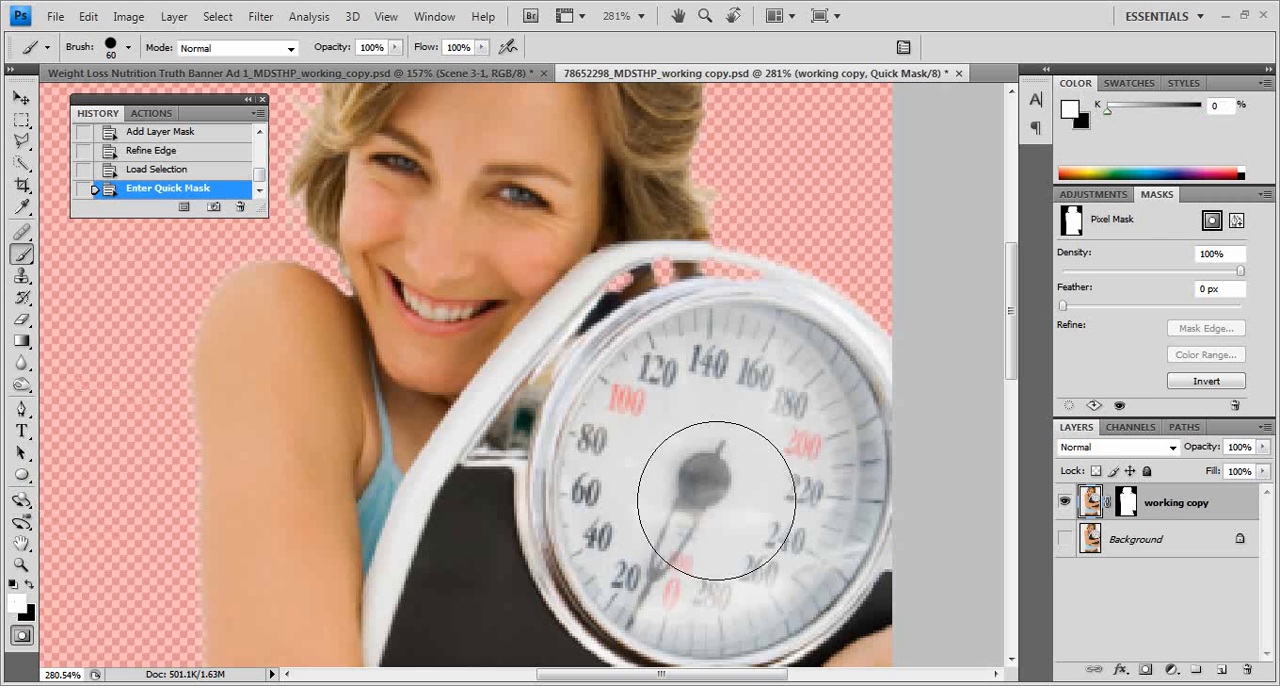
key(bracketleft)
key(bracketleft)
key(bracketleft)
key(bracketleft)
key(bracketleft)
key(bracketleft)
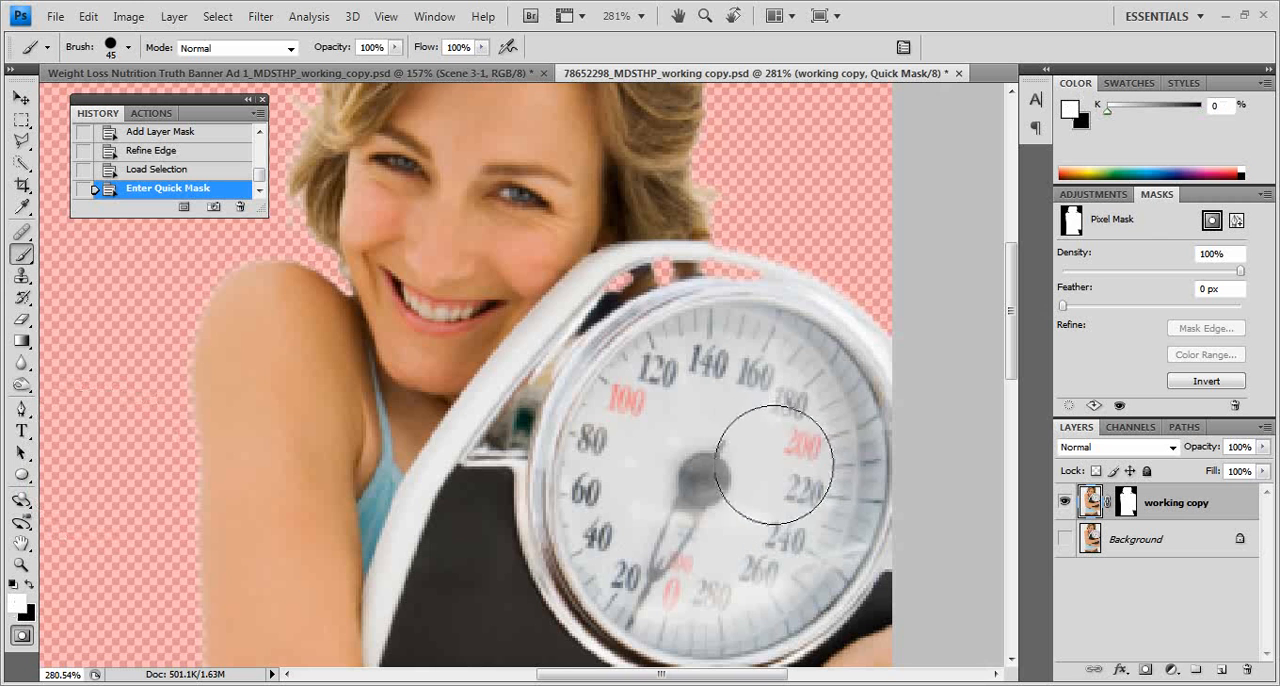
key(bracketleft)
key(bracketleft)
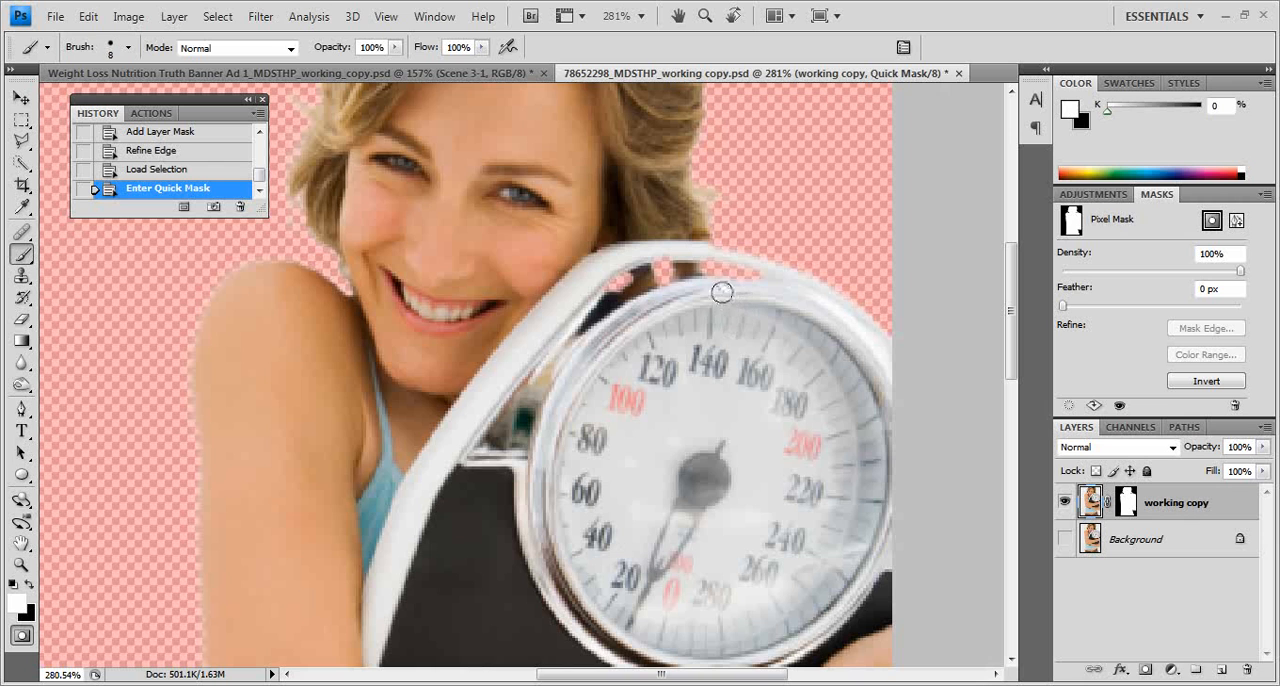
key(bracketleft)
drag(710, 253, 731, 253)
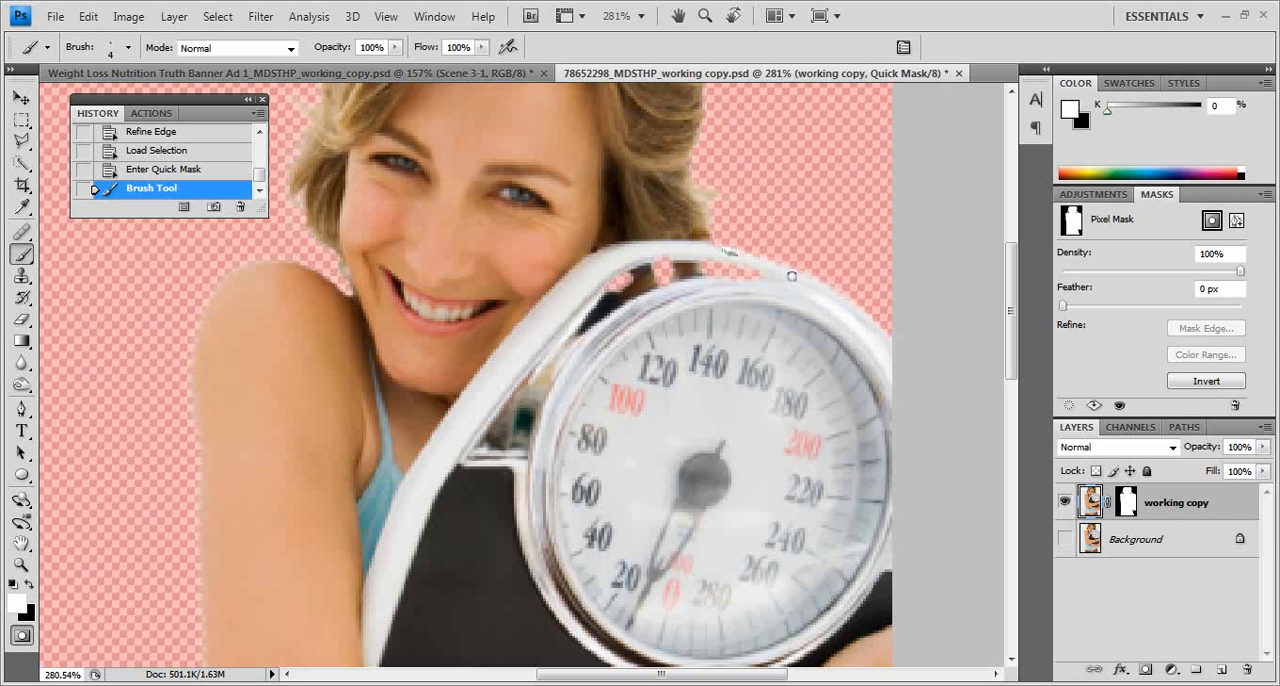
mouse_move(717, 253)
mouse_down()
mouse_move(798, 277)
mouse_move(825, 306)
mouse_up()
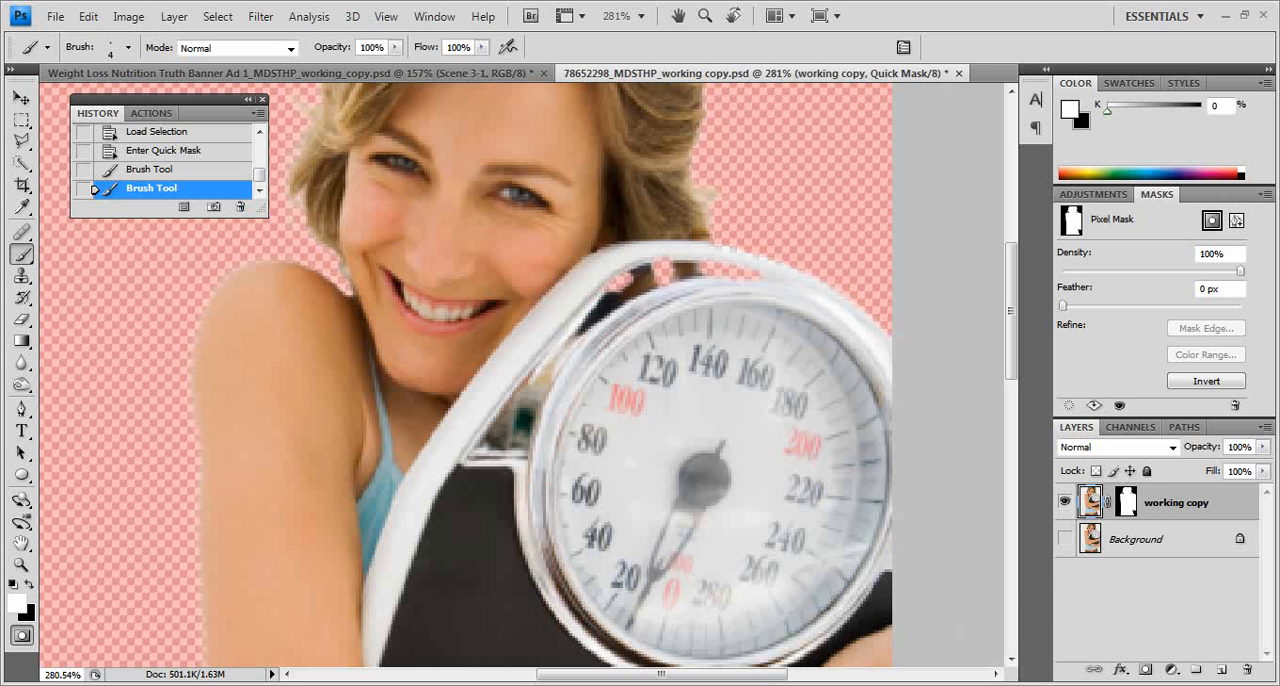
Step: Exit Quick Mask mode, deselect, and view the whole cutout at 100%
click(22, 634)
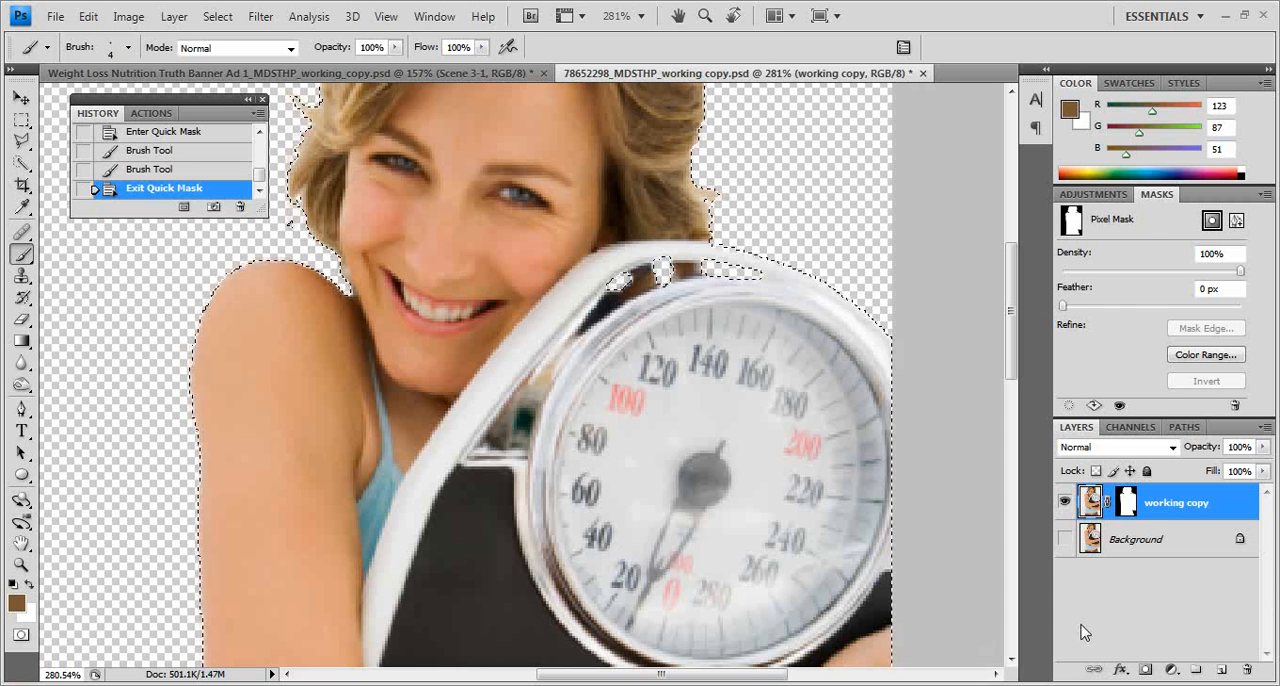
key(ctrl+d)
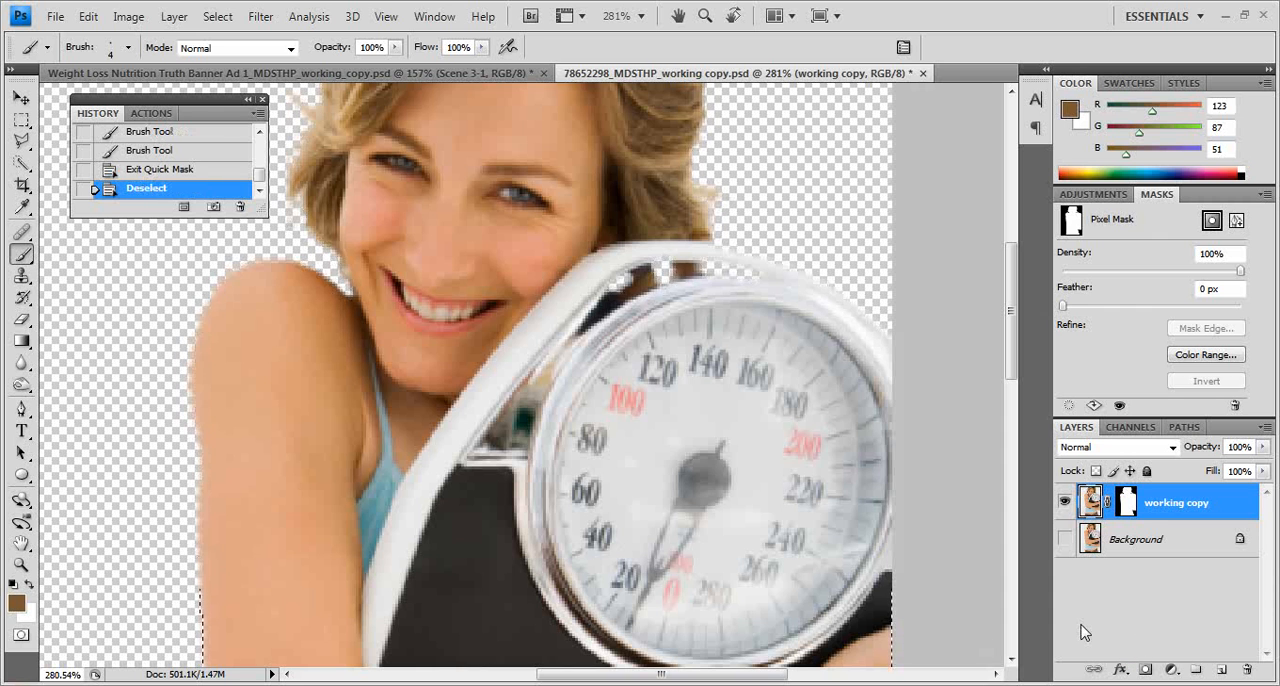
scroll(943, 517, up, 2)
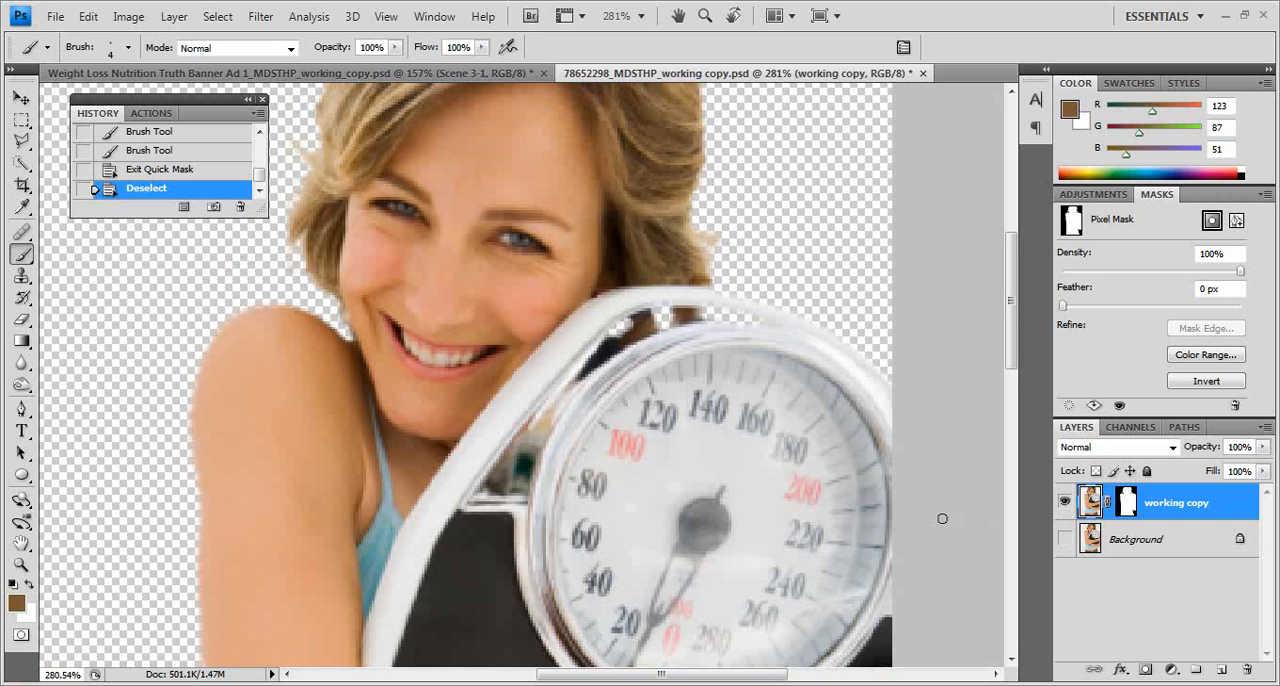
double_click(21, 564)
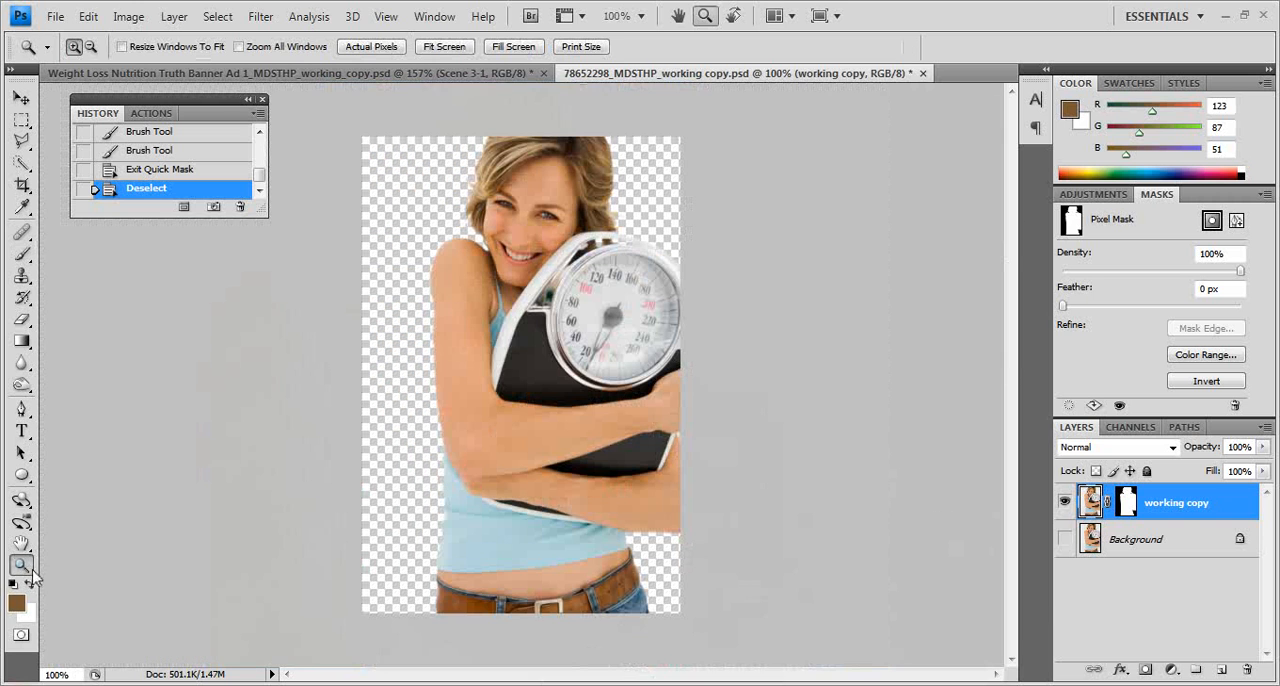